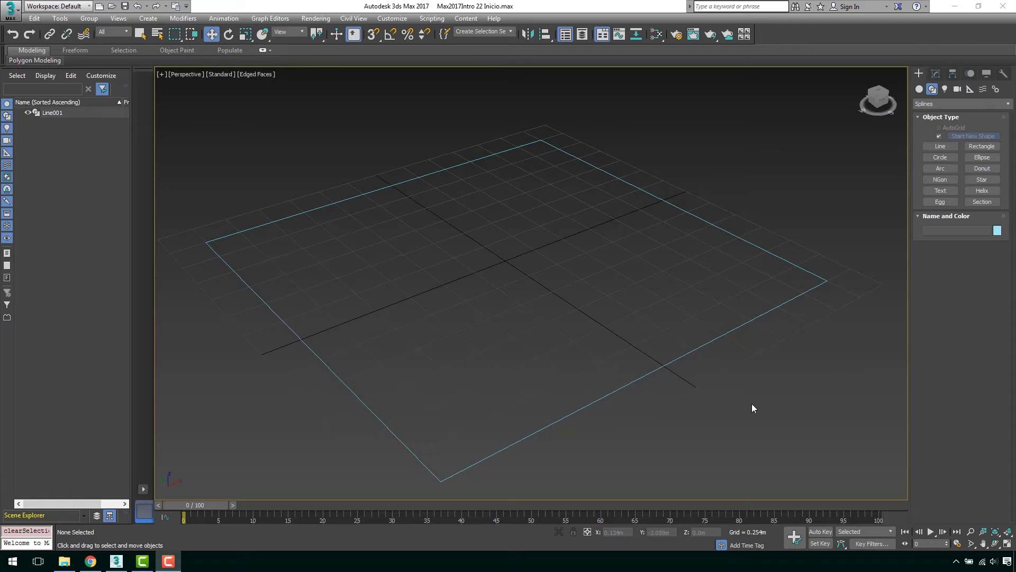
Select the outline rectangle Line001, inspect its modifier settings, then deselect it
middle_drag(739, 393, 733, 388)
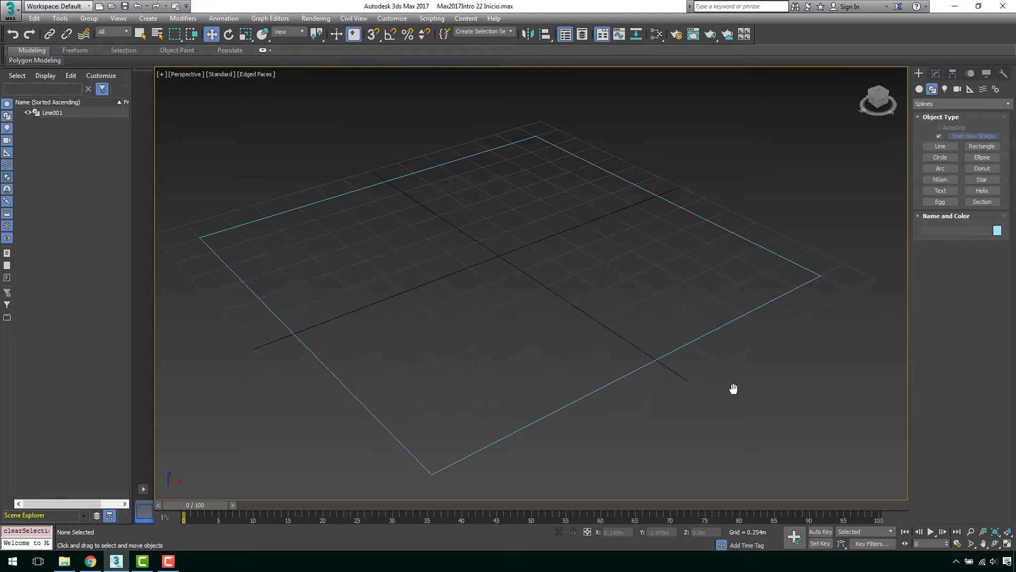
scroll(671, 335, down, 3)
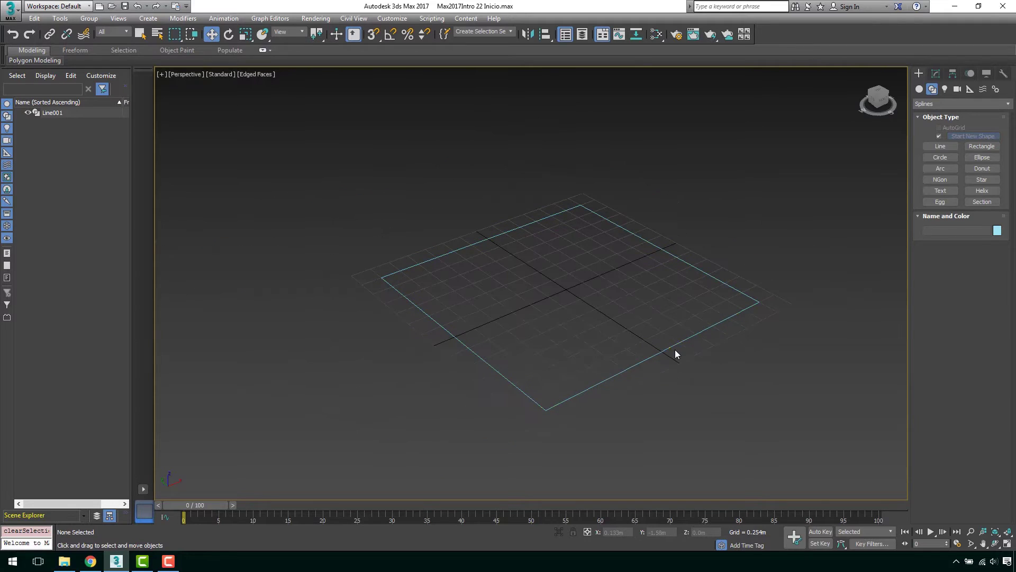
click(683, 338)
scroll(654, 291, up, 1)
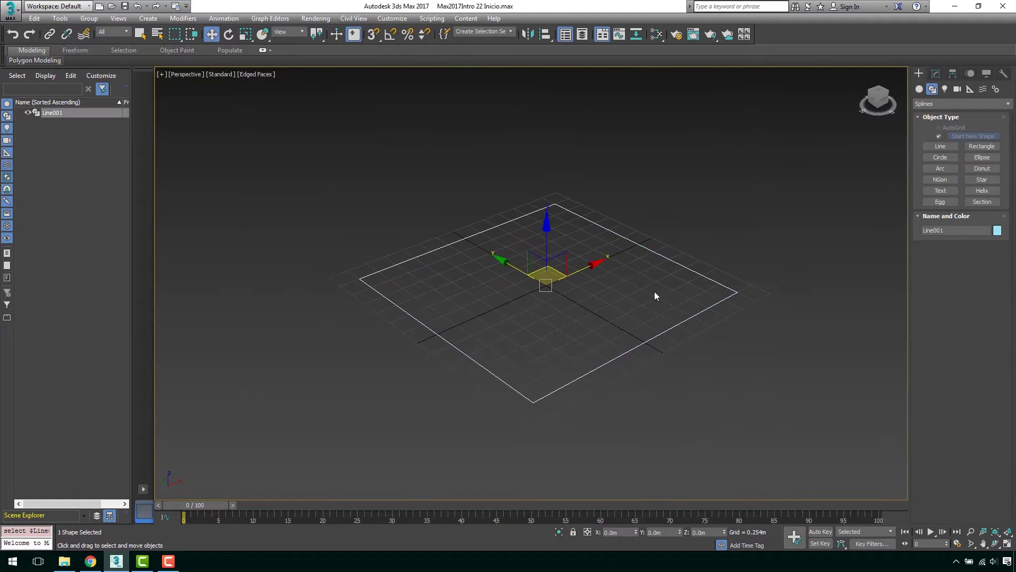
scroll(704, 257, up, 3)
click(935, 78)
scroll(707, 225, up, 1)
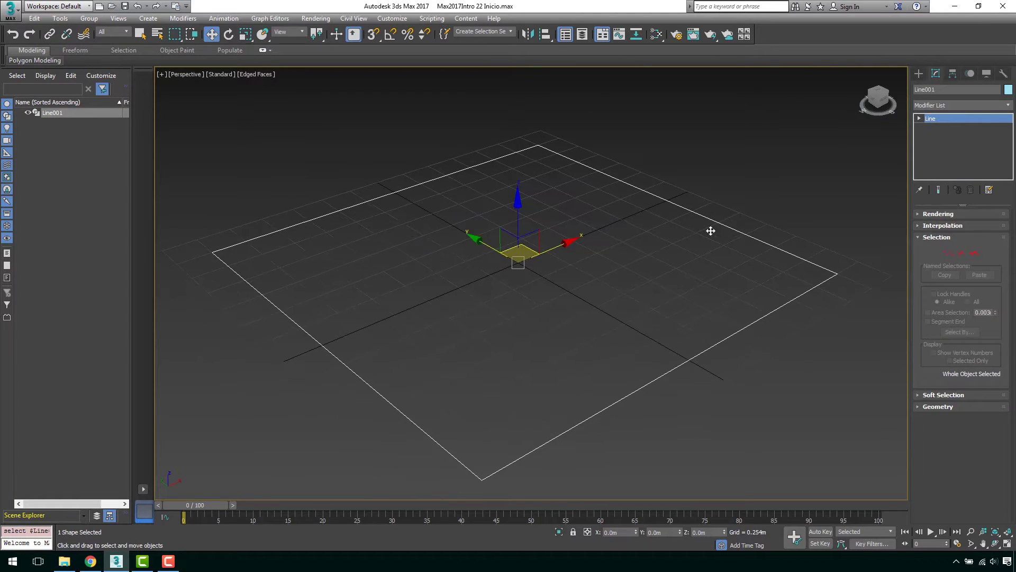
scroll(591, 255, down, 1)
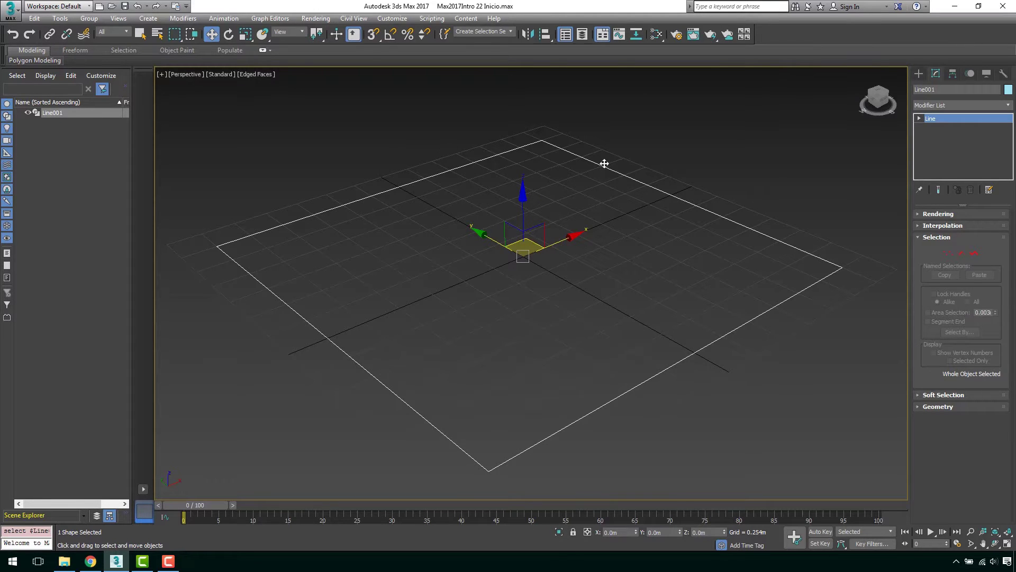
click(630, 153)
Enable Grid Points snapping and return to the Create panel's spline shapes
scroll(615, 153, down, 2)
scroll(596, 179, down, 2)
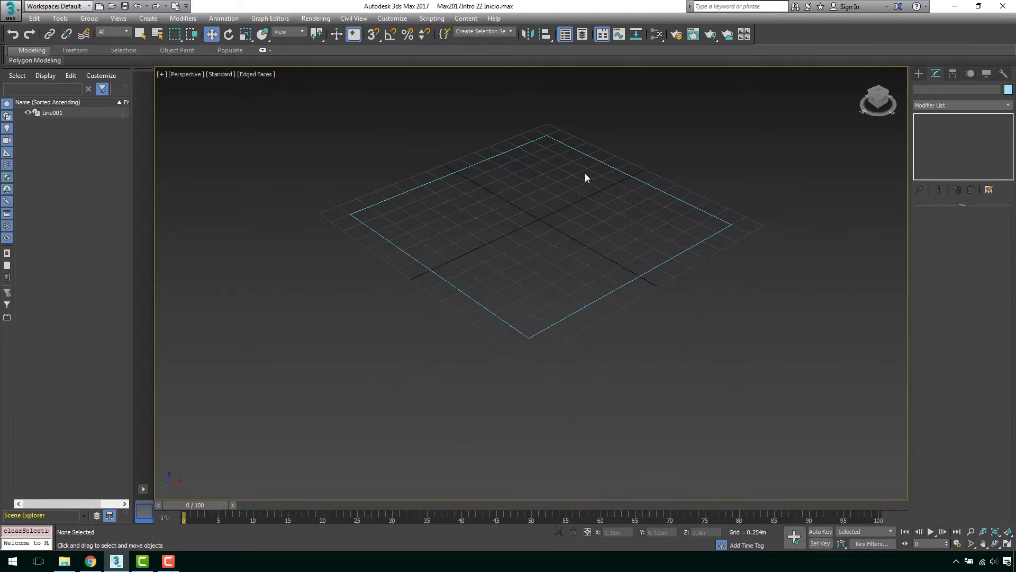
middle_drag(427, 106, 428, 130)
right_click(369, 38)
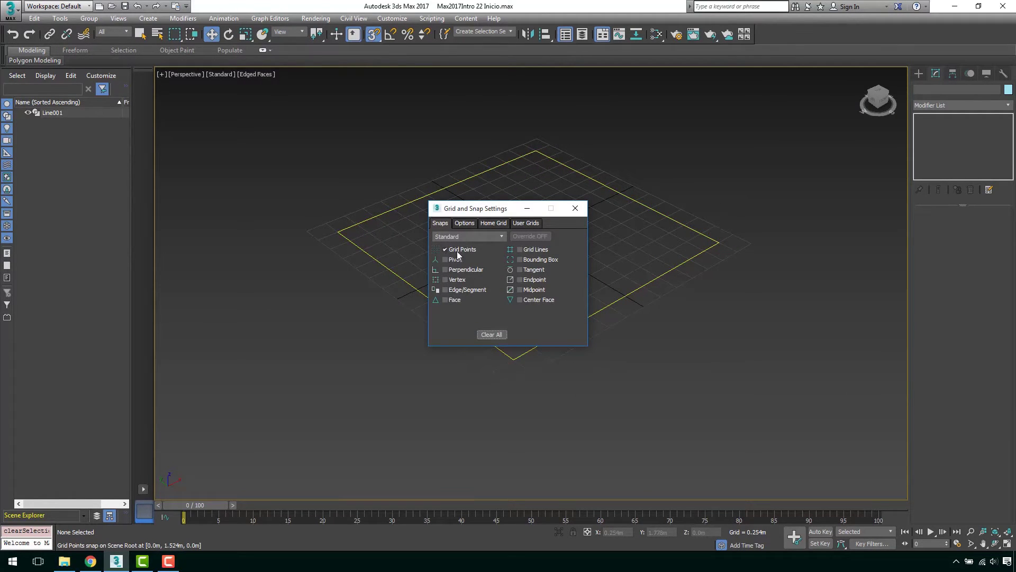
click(576, 208)
scroll(506, 224, up, 3)
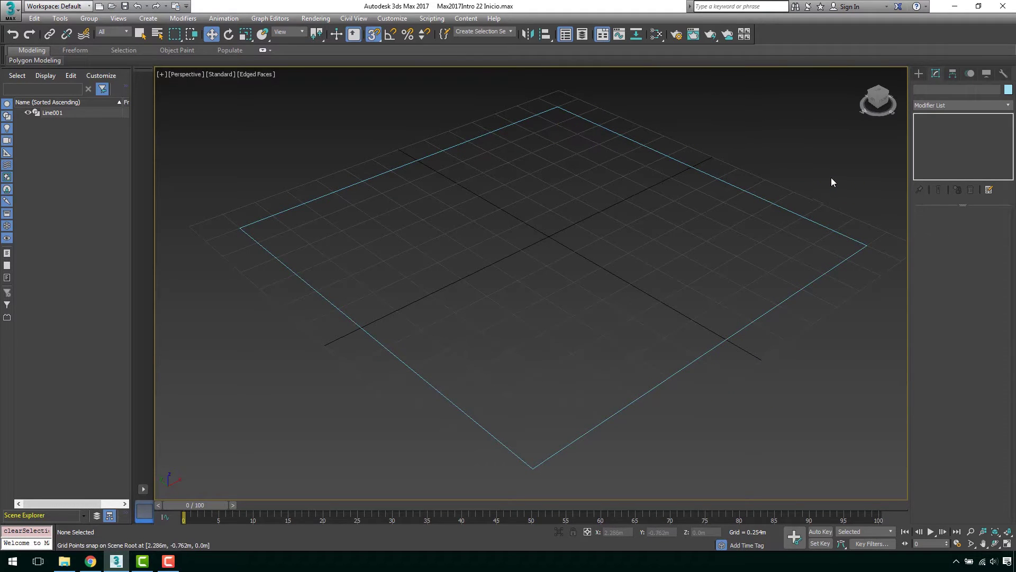
click(919, 75)
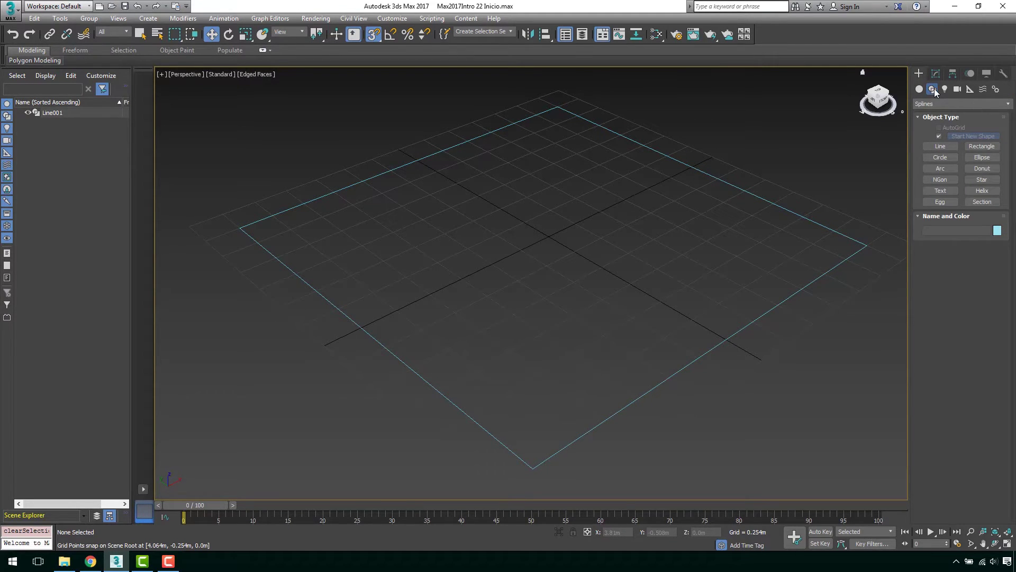
Draw closed four-corner rectangle spline Line002 along the outline's lower-right edge
click(947, 147)
middle_drag(627, 303, 617, 272)
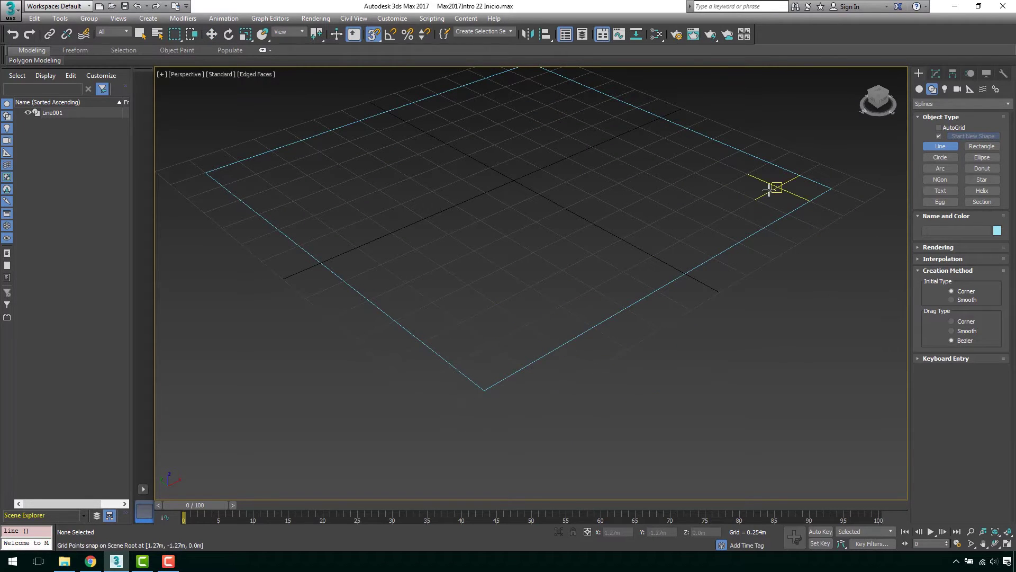
click(526, 325)
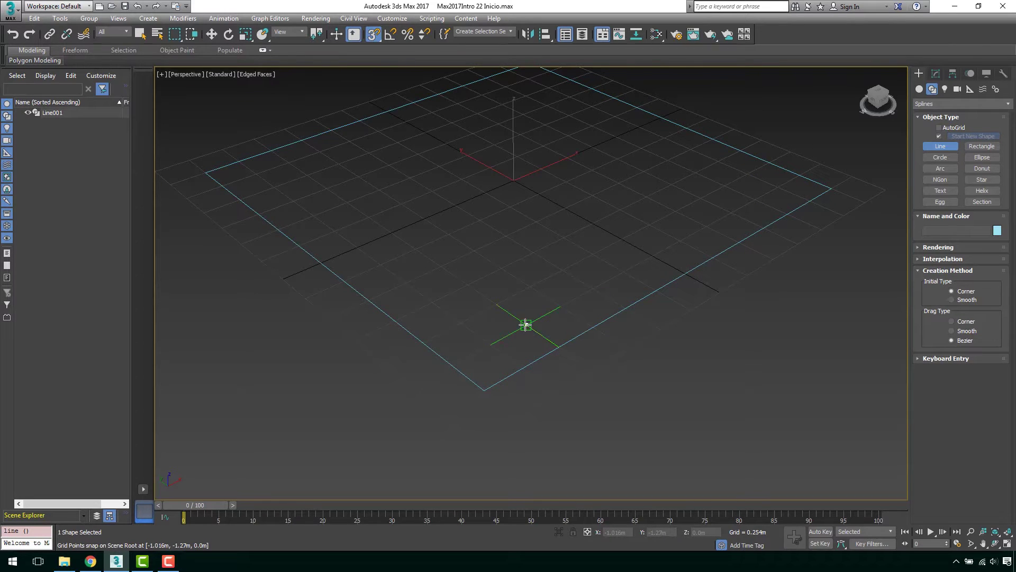
click(592, 370)
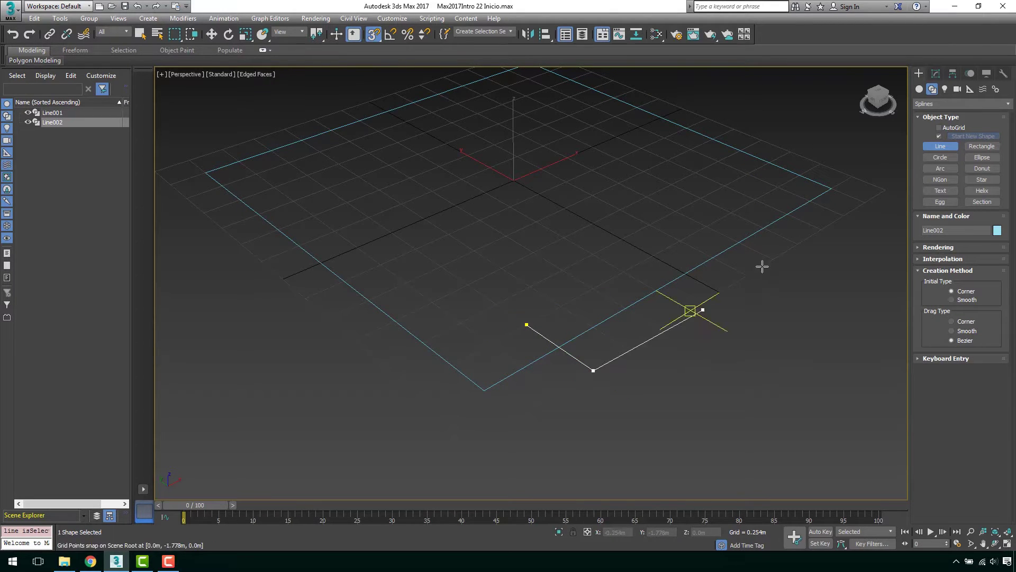
click(820, 228)
click(754, 200)
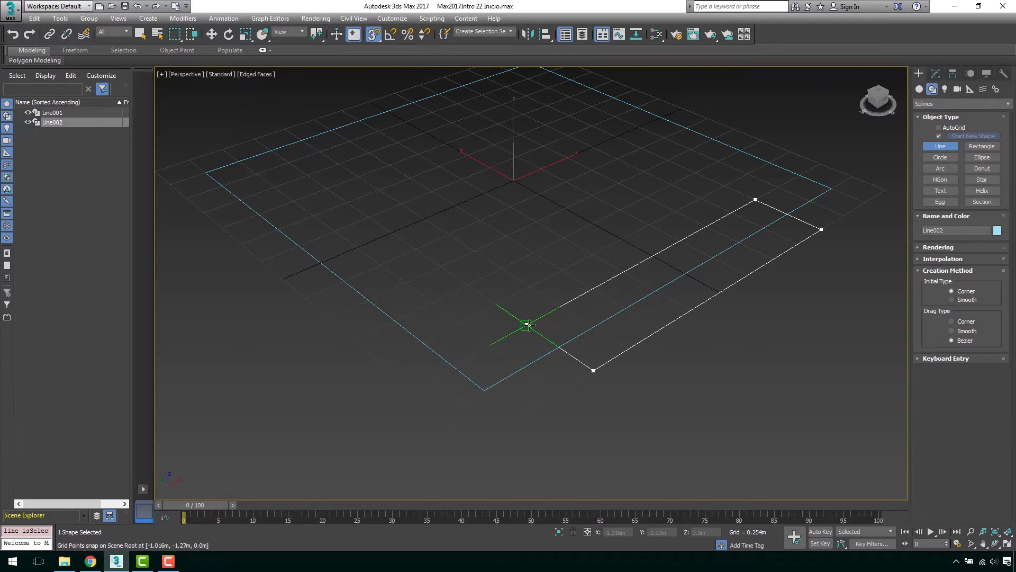
click(527, 324)
click(508, 317)
Pan toward the outline's upper edge and place the next spline's first vertex
scroll(625, 264, down, 3)
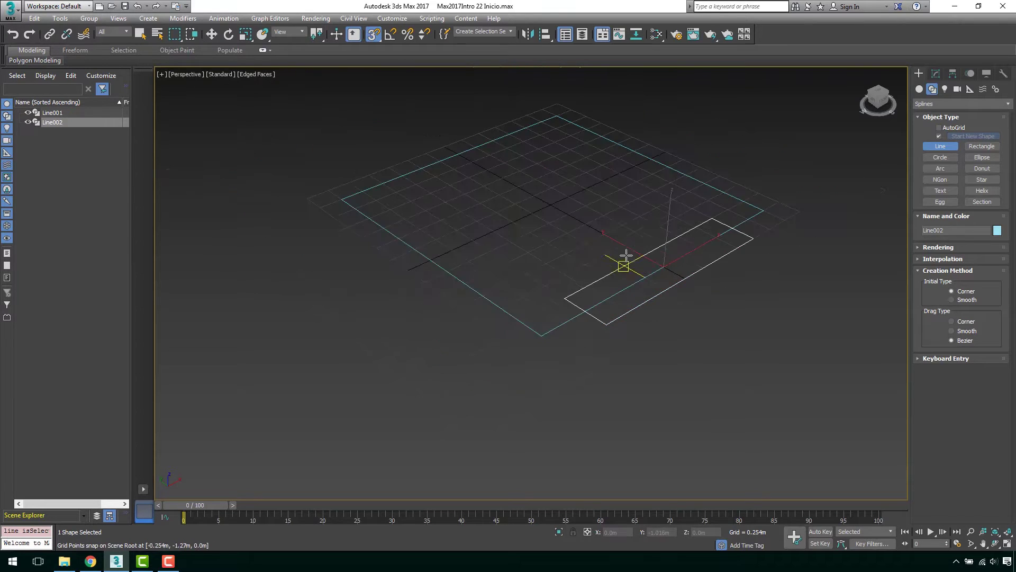
scroll(646, 254, up, 2)
scroll(729, 225, up, 3)
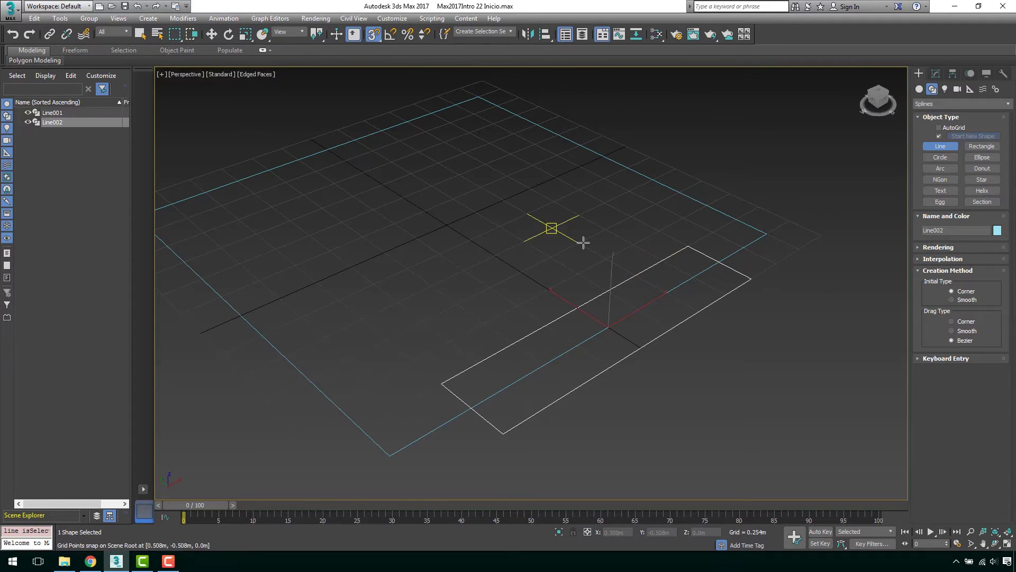
mouse_move(669, 215)
middle_down()
mouse_move(663, 243)
mouse_move(694, 233)
middle_up()
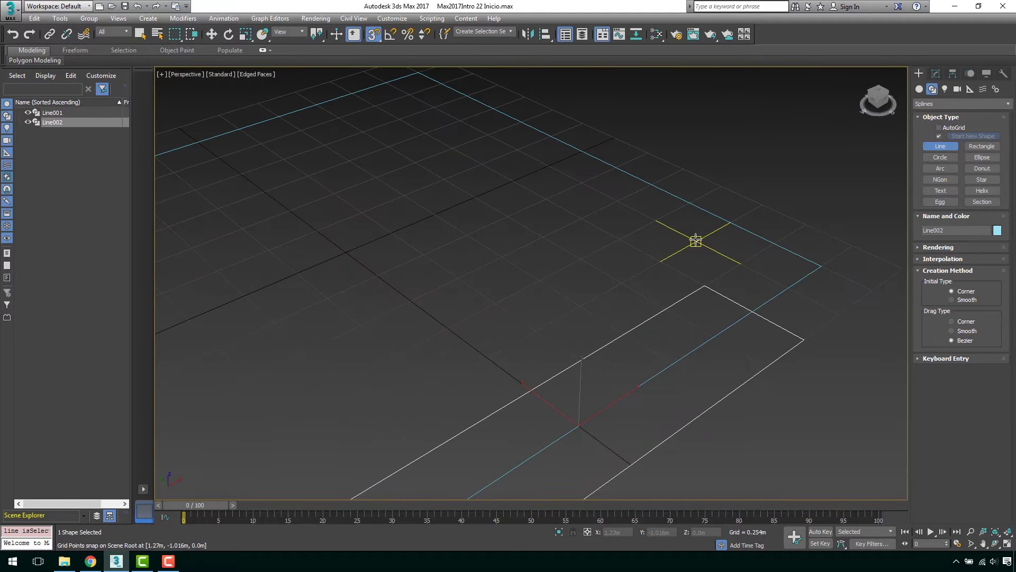
click(695, 240)
Draw closed irregular spline Line003 from several snapped vertices overlapping the outline's upper edge
click(697, 241)
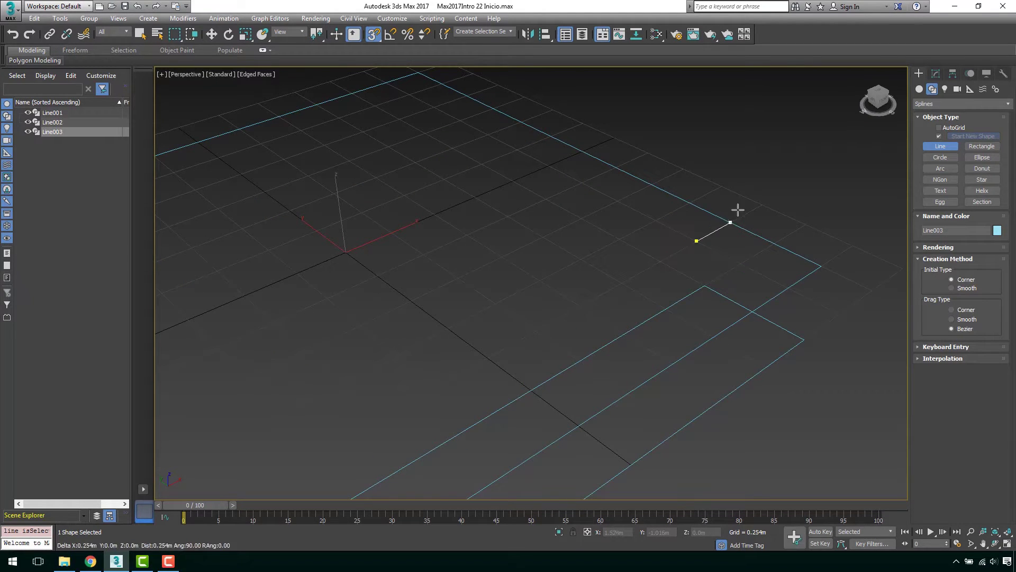
click(764, 243)
click(762, 204)
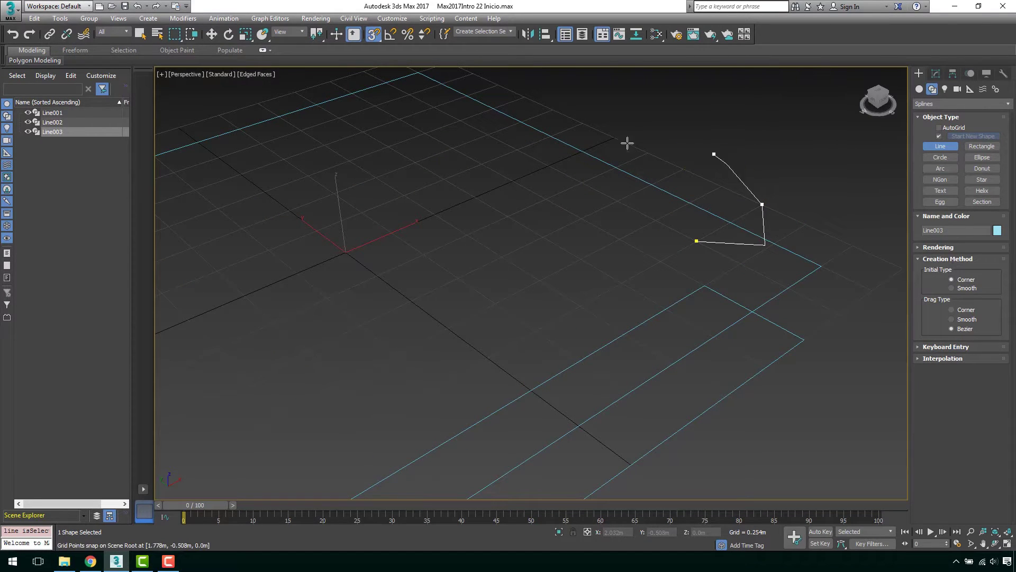
click(651, 145)
scroll(629, 184, down, 3)
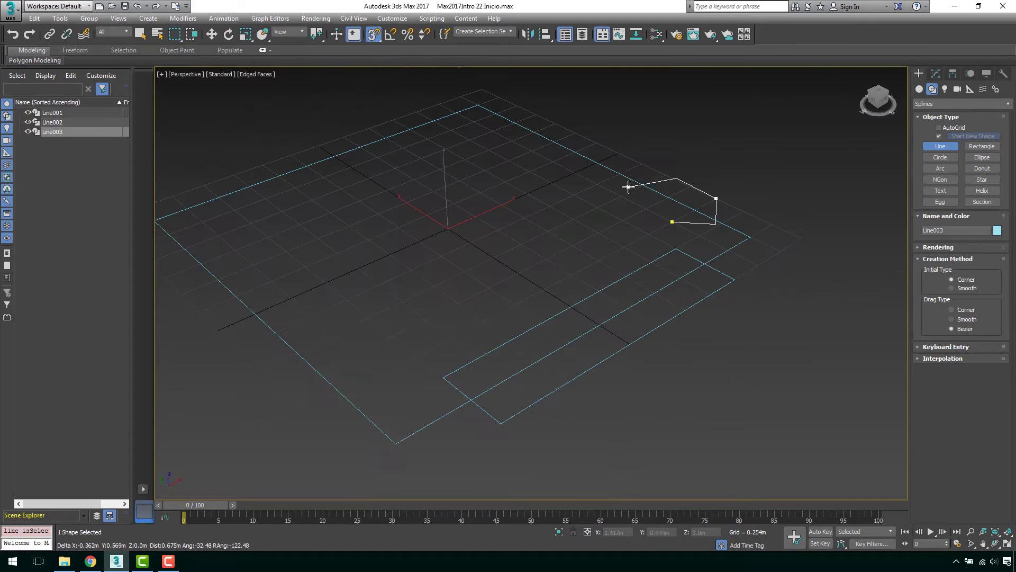
click(528, 109)
click(492, 132)
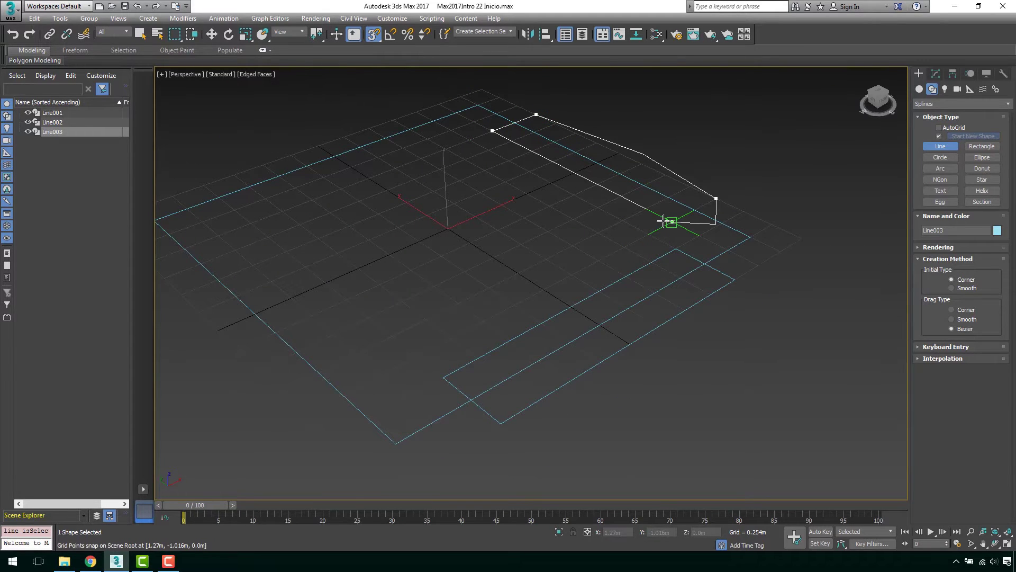
drag(672, 222, 727, 161)
click(726, 145)
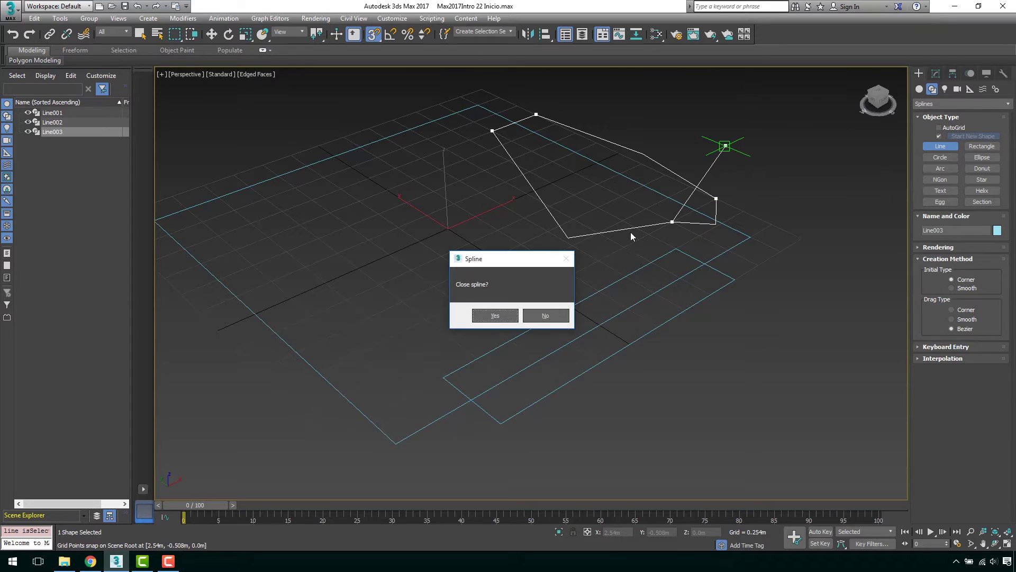
click(495, 315)
mouse_move(614, 251)
middle_down()
mouse_move(656, 223)
mouse_move(631, 253)
middle_up()
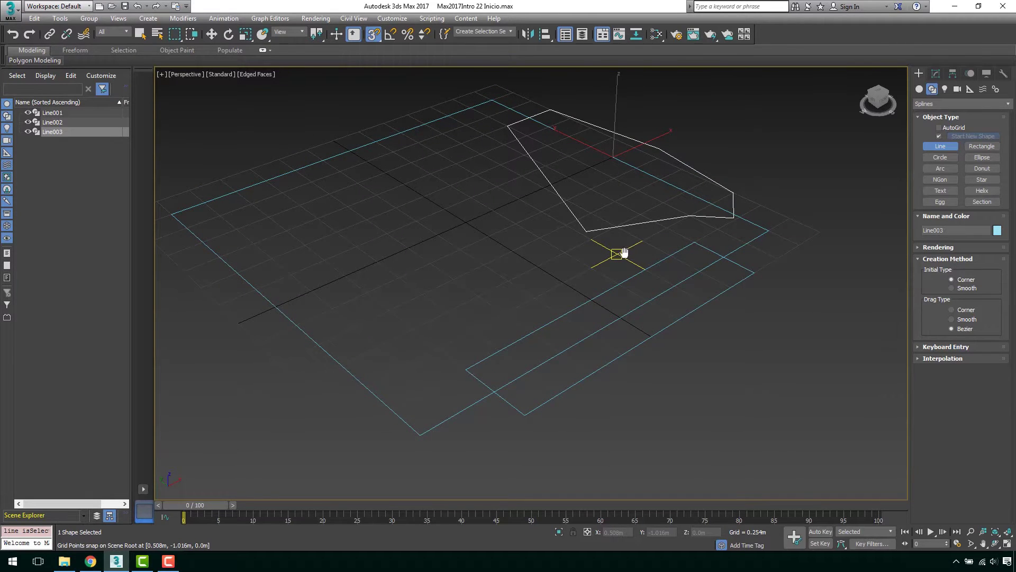
middle_drag(631, 253, 622, 264)
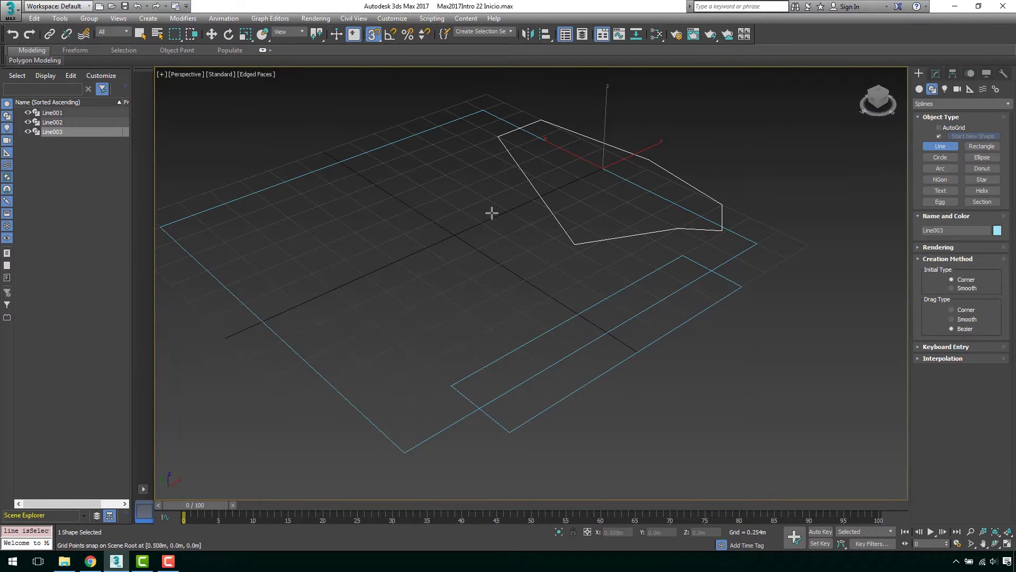
Draw closed narrow rectangle spline Line004 along the outline's far upper-left edge
middle_drag(493, 214, 617, 240)
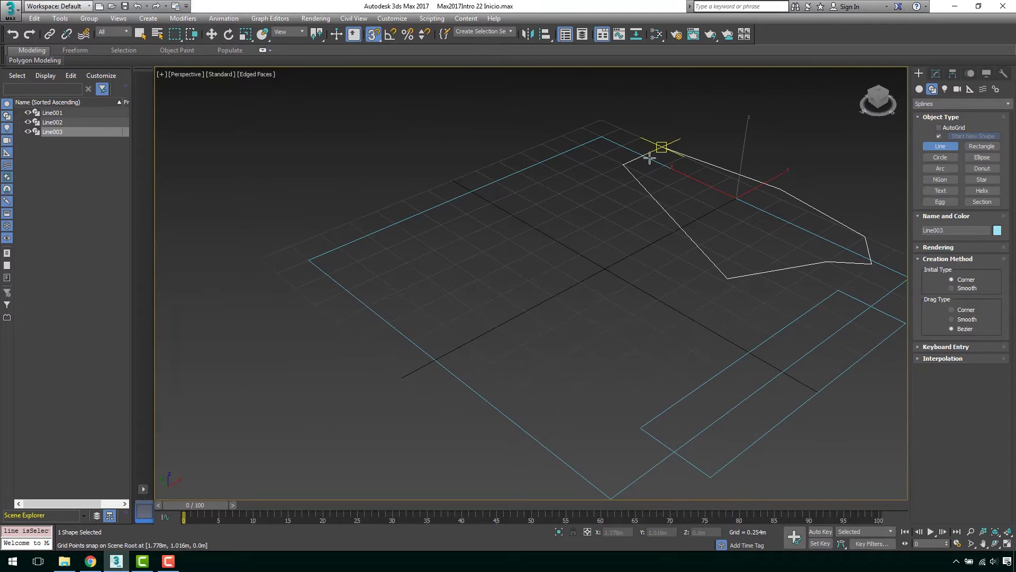
middle_drag(620, 202, 624, 217)
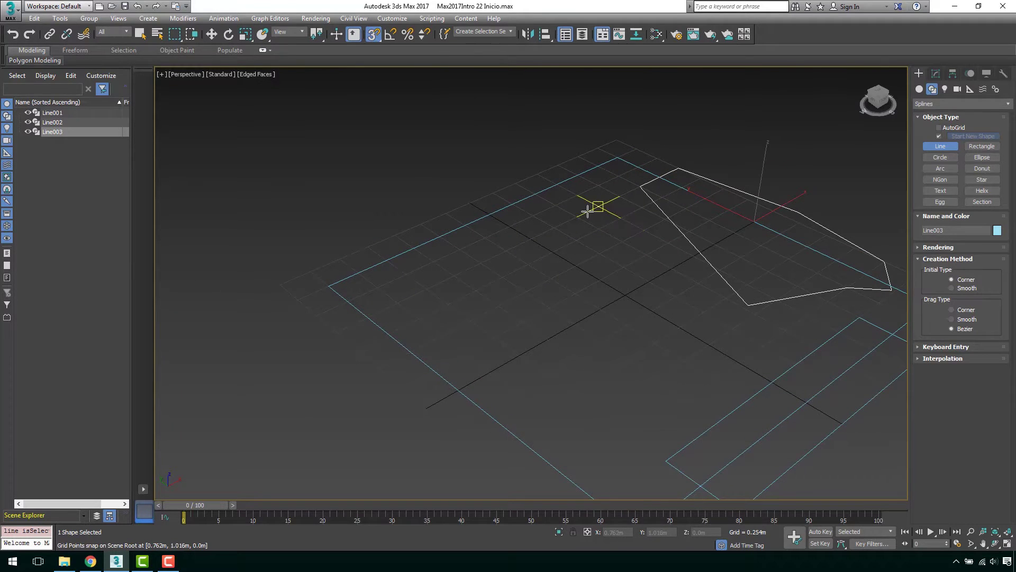
scroll(575, 190, up, 2)
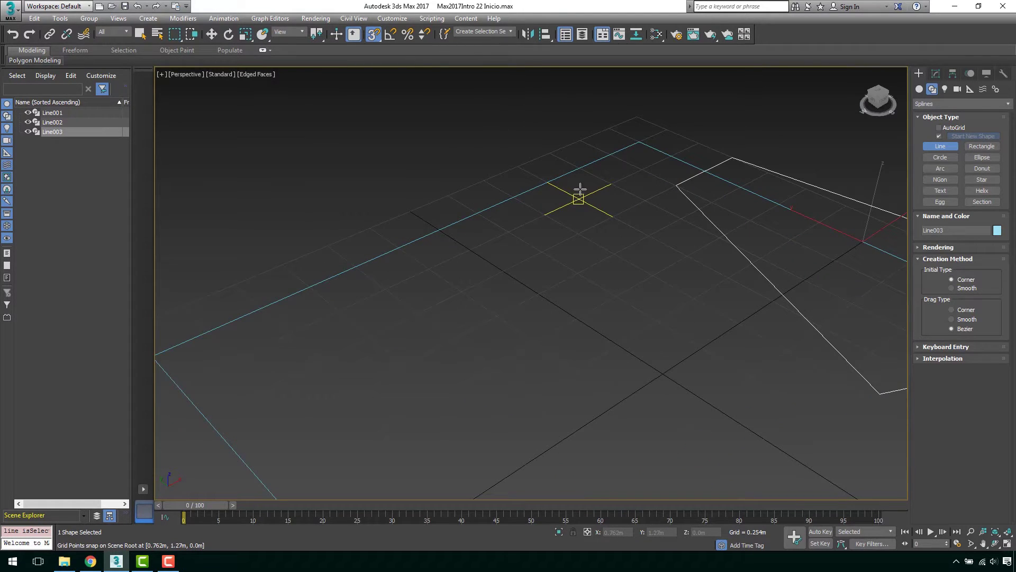
click(611, 183)
click(550, 153)
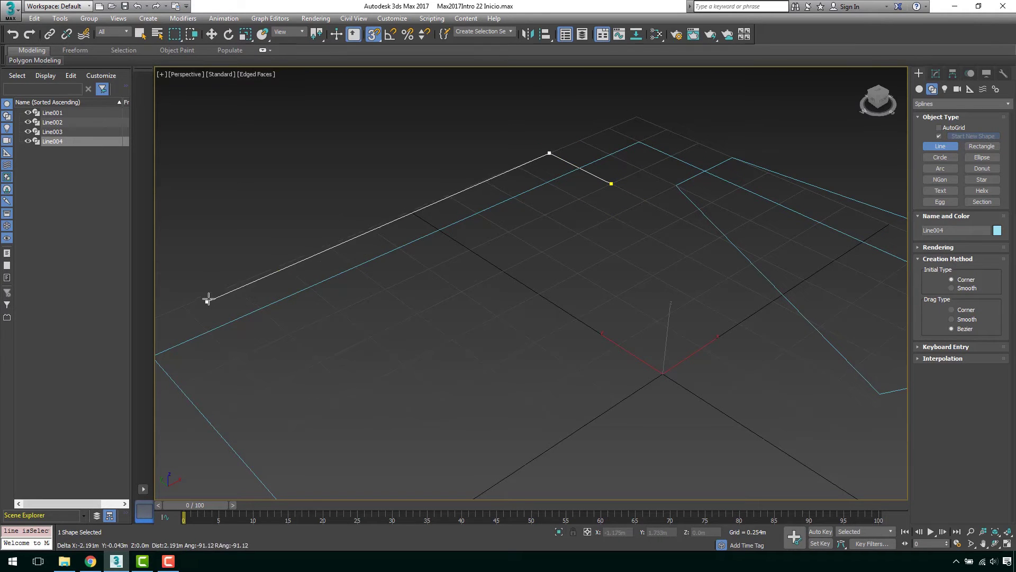
scroll(302, 283, down, 2)
click(270, 282)
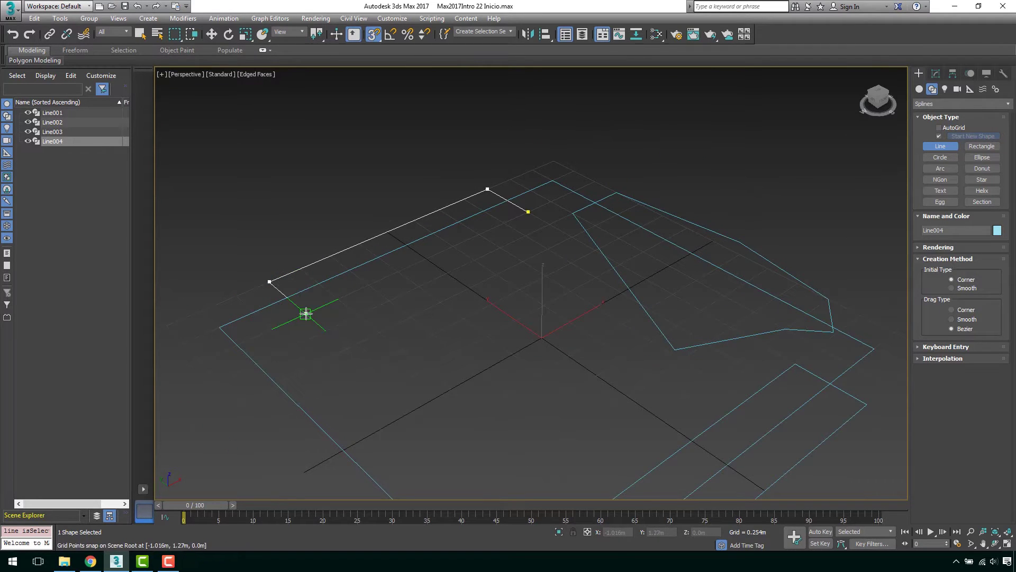
click(306, 313)
click(528, 211)
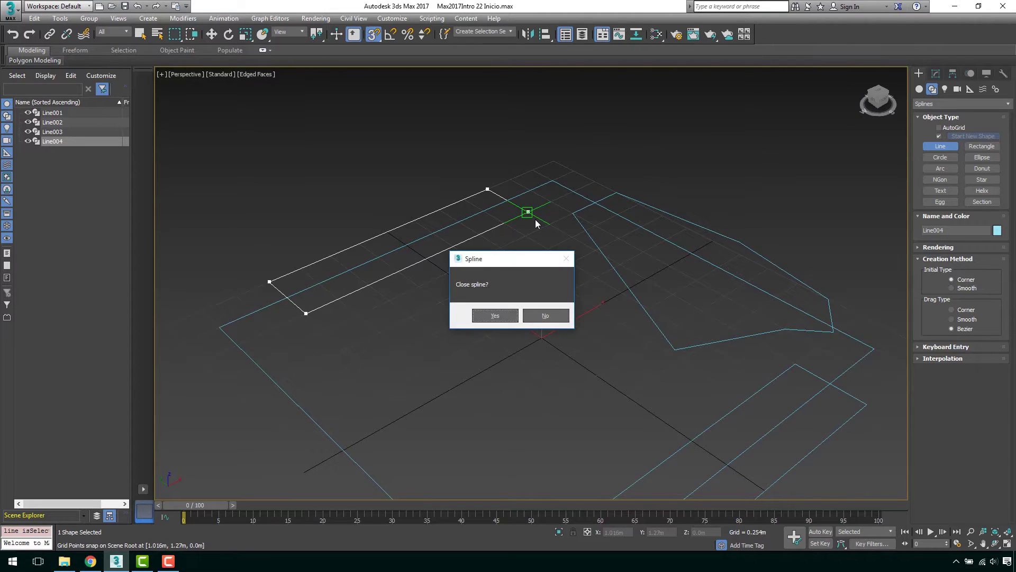
click(503, 315)
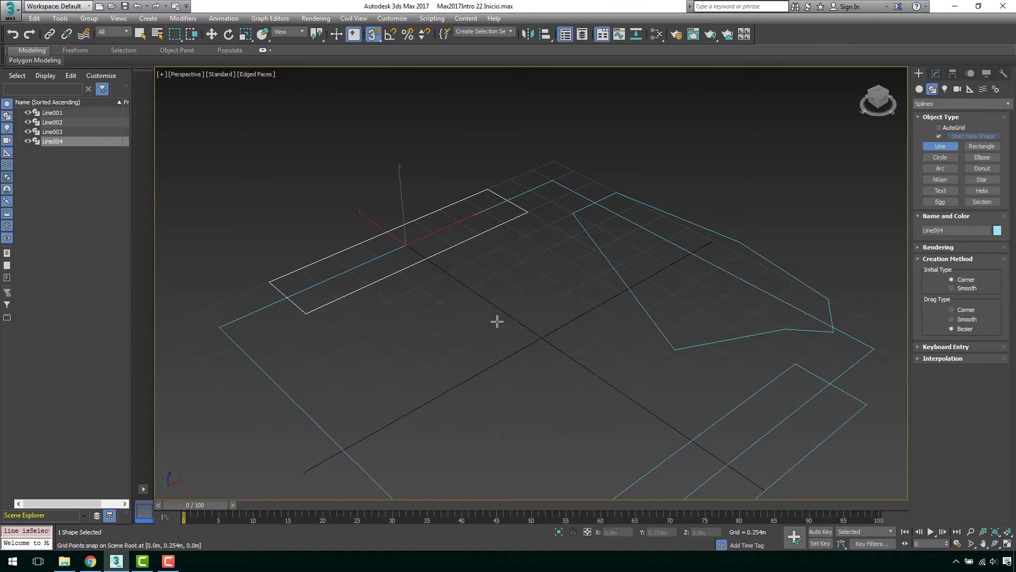
middle_drag(498, 320, 560, 228)
Draw closed long rectangle spline Line005 along the outline's lower-left edge
click(353, 254)
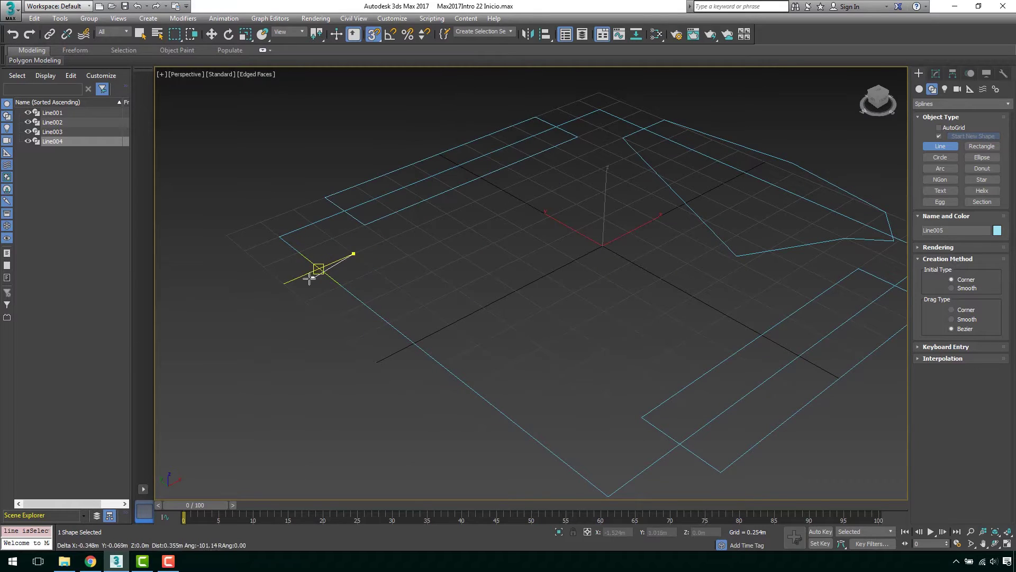
click(284, 284)
click(495, 463)
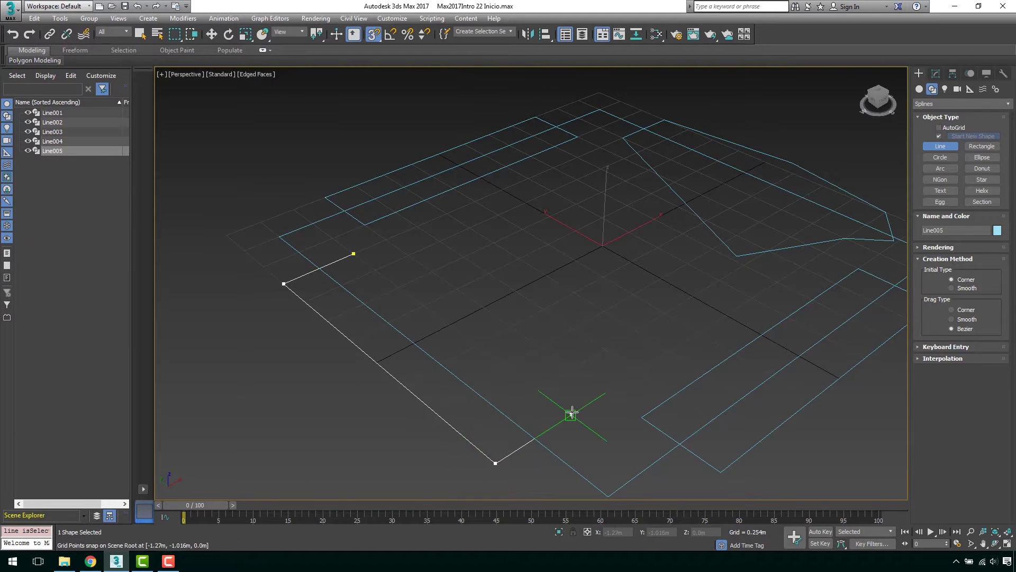
click(571, 415)
click(354, 254)
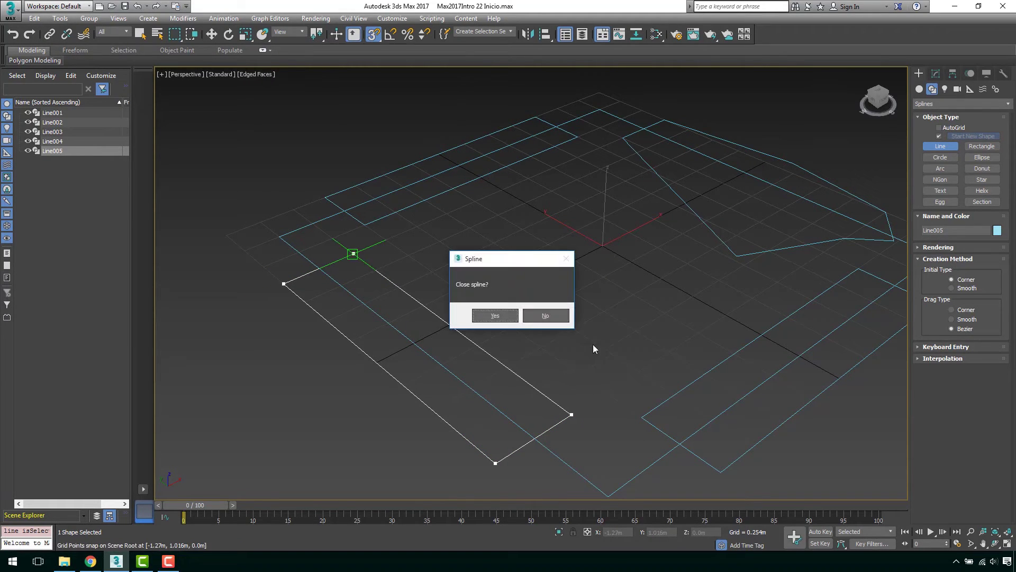
click(495, 316)
Turn off grid snapping and switch to Select and Move with W
scroll(651, 254, down, 2)
scroll(602, 254, down, 3)
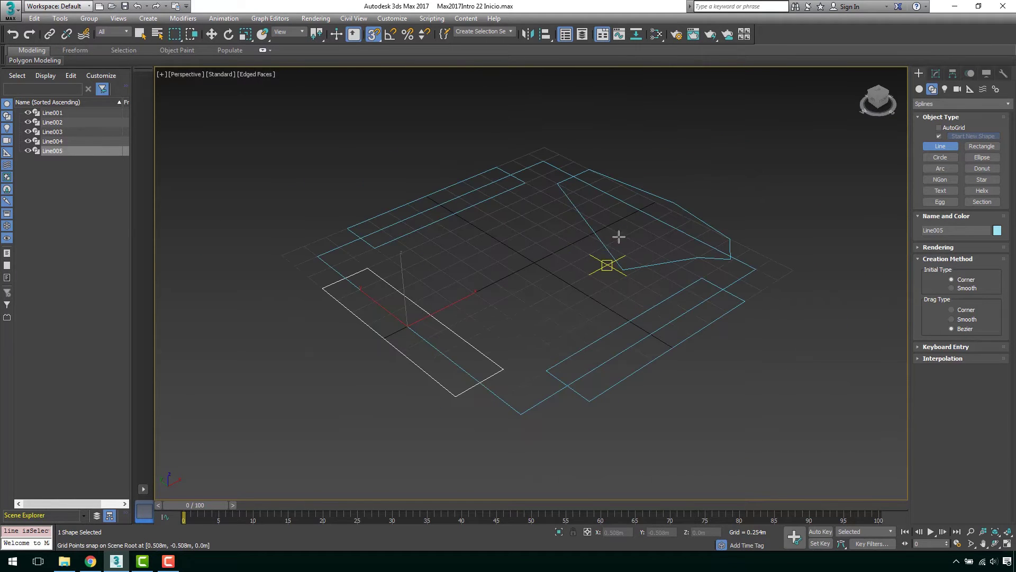
scroll(633, 214, up, 5)
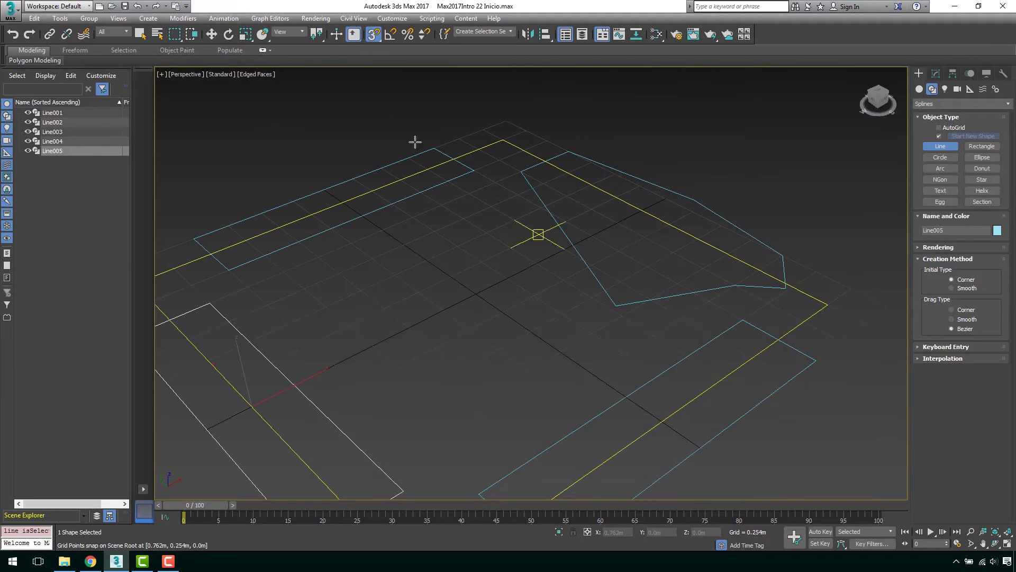
click(374, 34)
scroll(572, 185, down, 3)
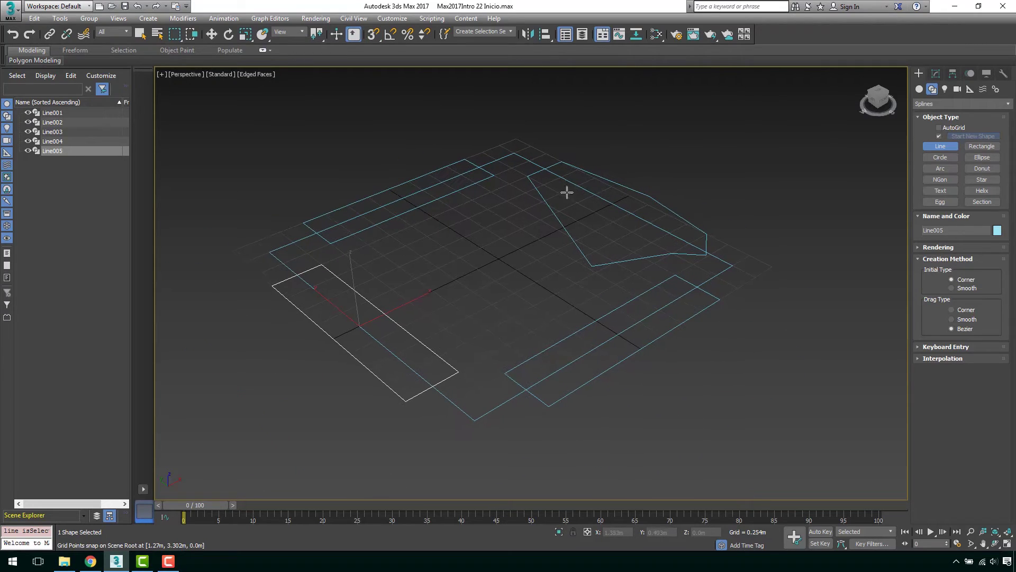
key(w)
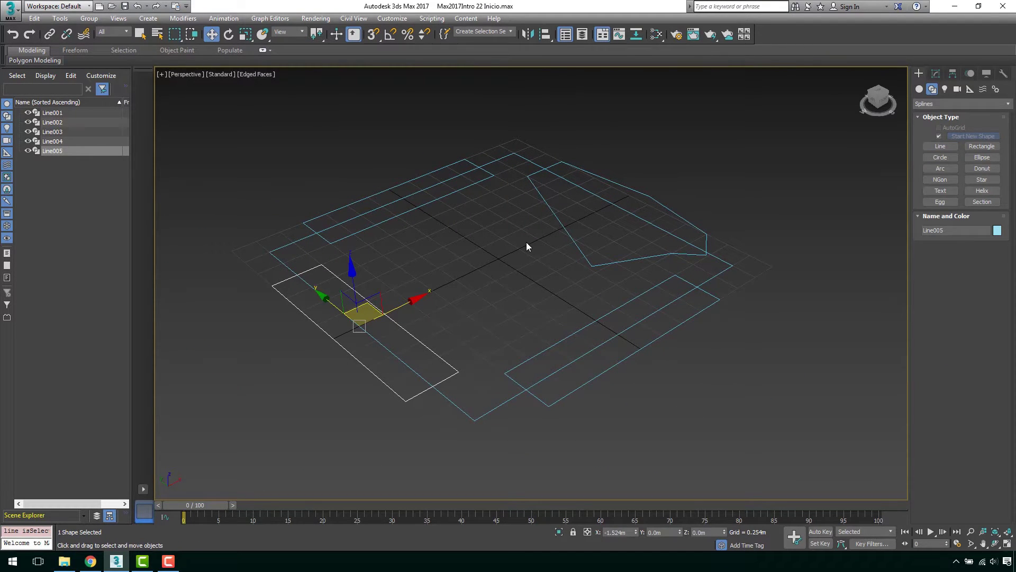
Select Line003 and switch to its Vertex sub-object level in the Modify panel
click(570, 236)
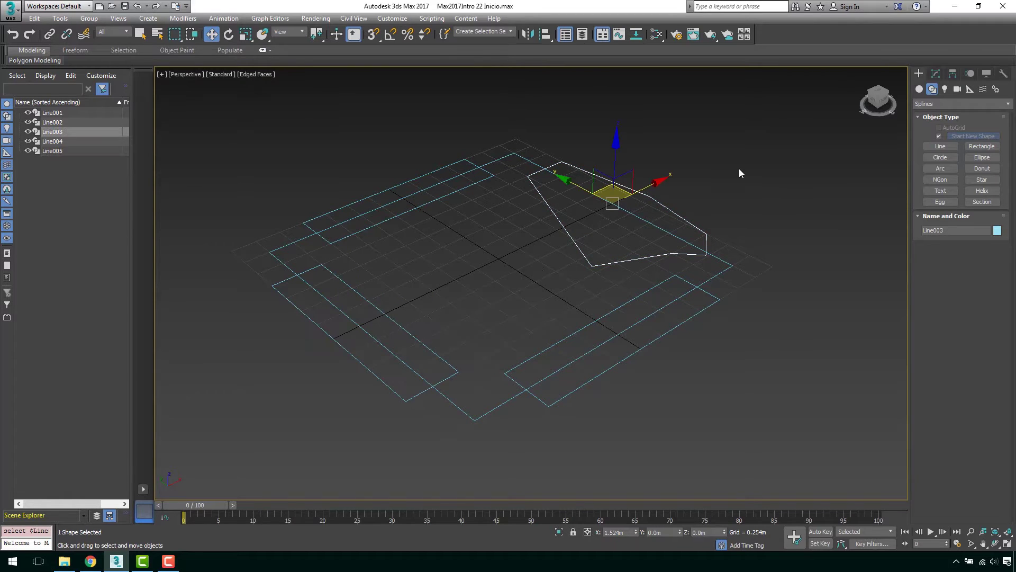
mouse_move(878, 100)
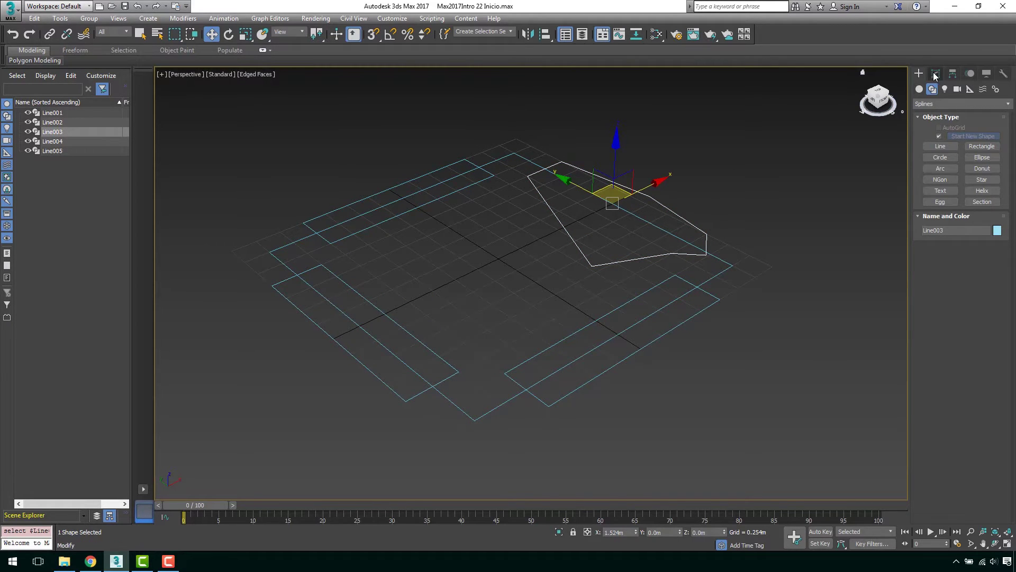
click(936, 73)
click(948, 253)
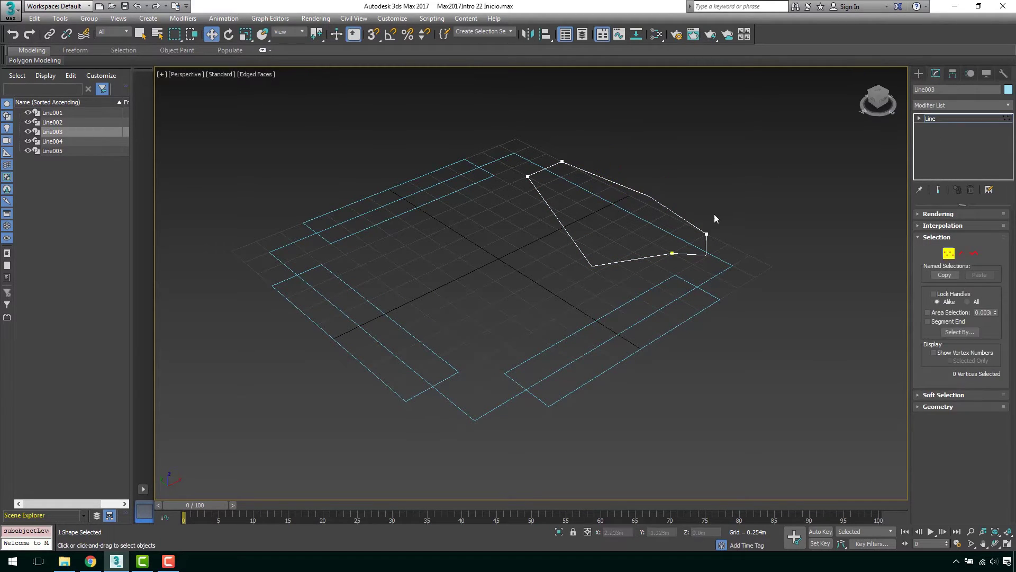
scroll(688, 227, up, 3)
mouse_move(549, 183)
middle_down()
mouse_move(597, 212)
mouse_move(571, 195)
middle_up()
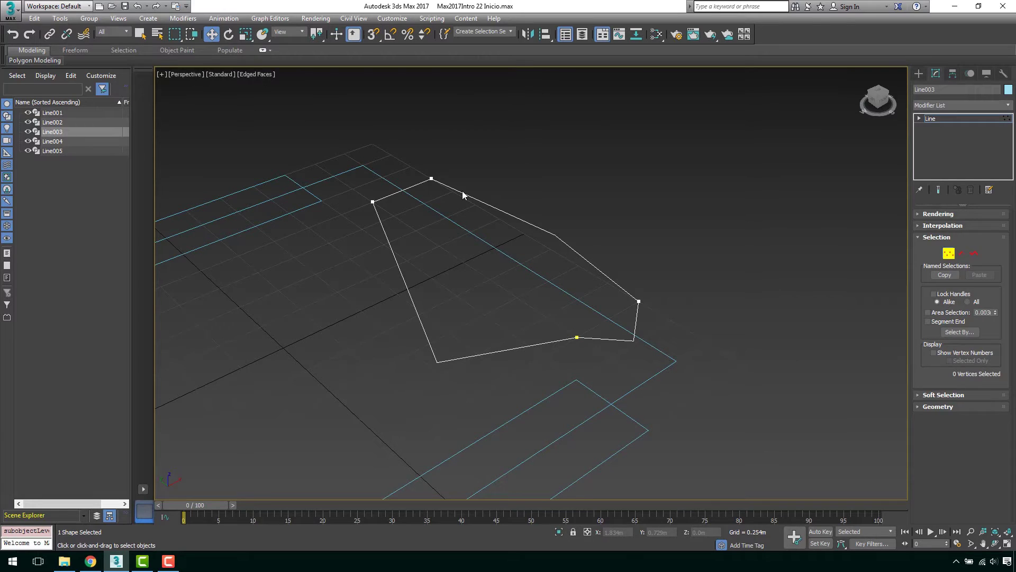
Try selecting individual corner vertices, then box-select all of Line003's vertices
drag(382, 213, 427, 231)
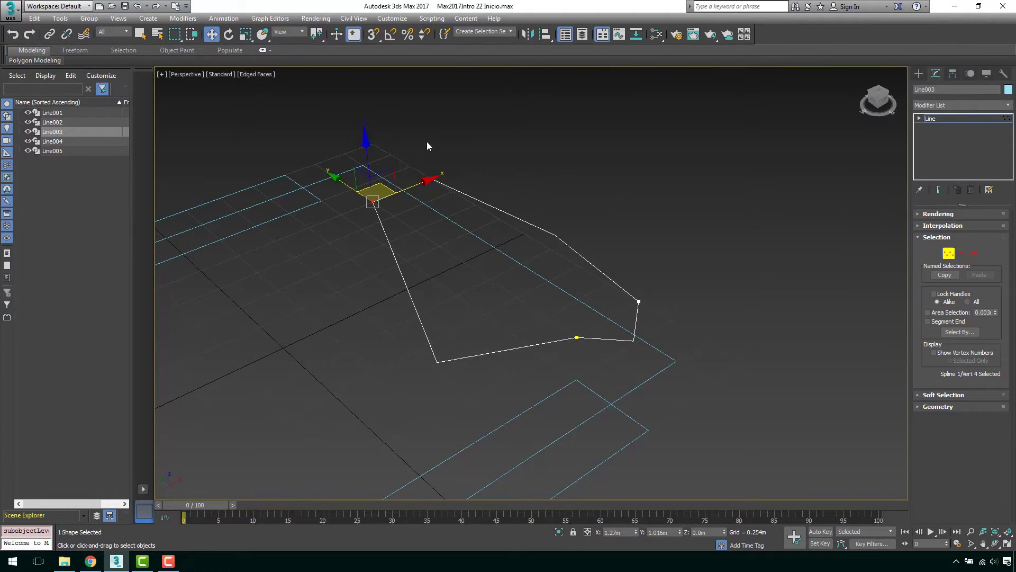
drag(427, 146, 480, 219)
drag(627, 263, 670, 310)
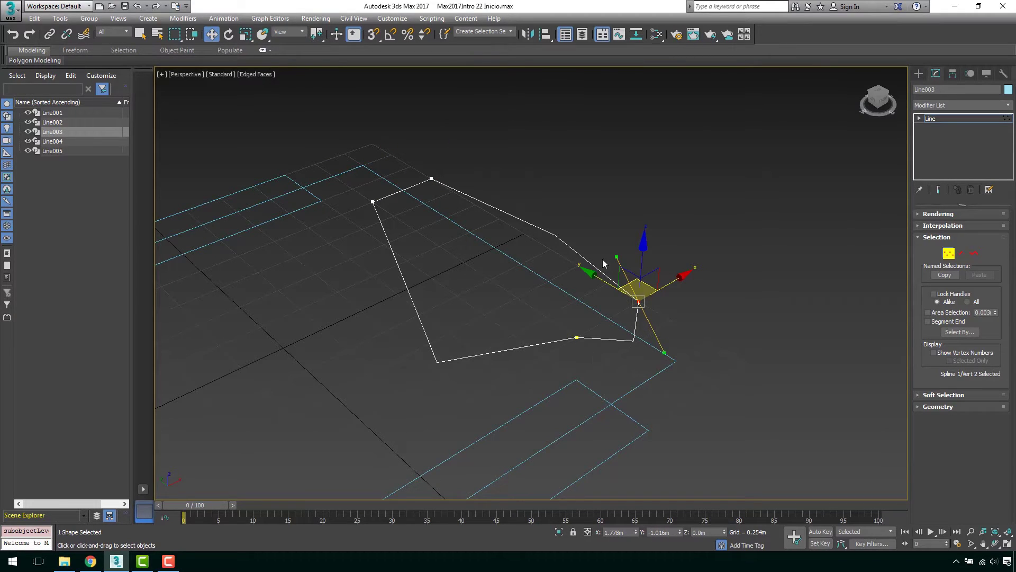
click(521, 162)
drag(316, 110, 814, 465)
Convert Line003's selected vertices to Smooth
right_click(605, 197)
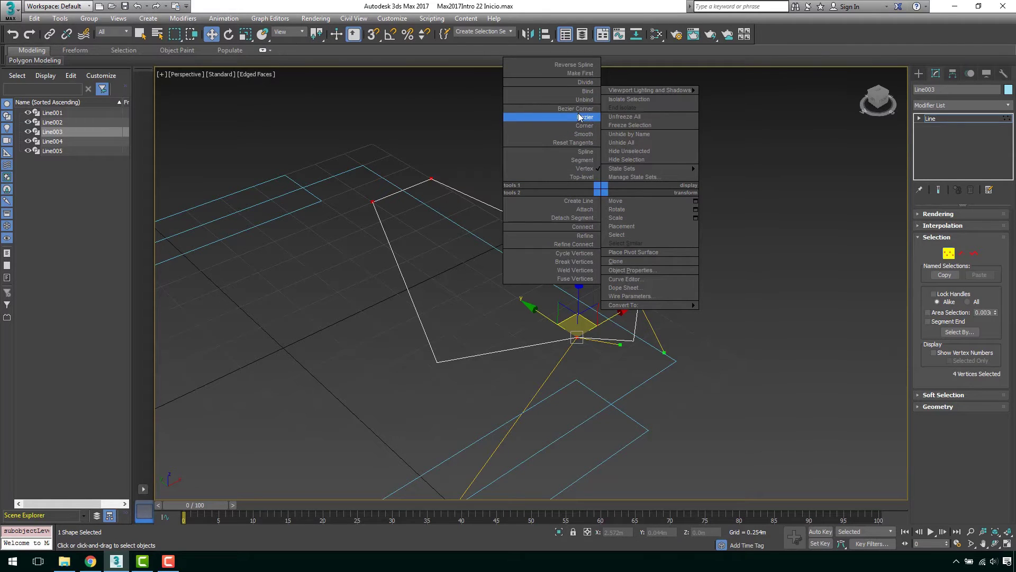
click(324, 222)
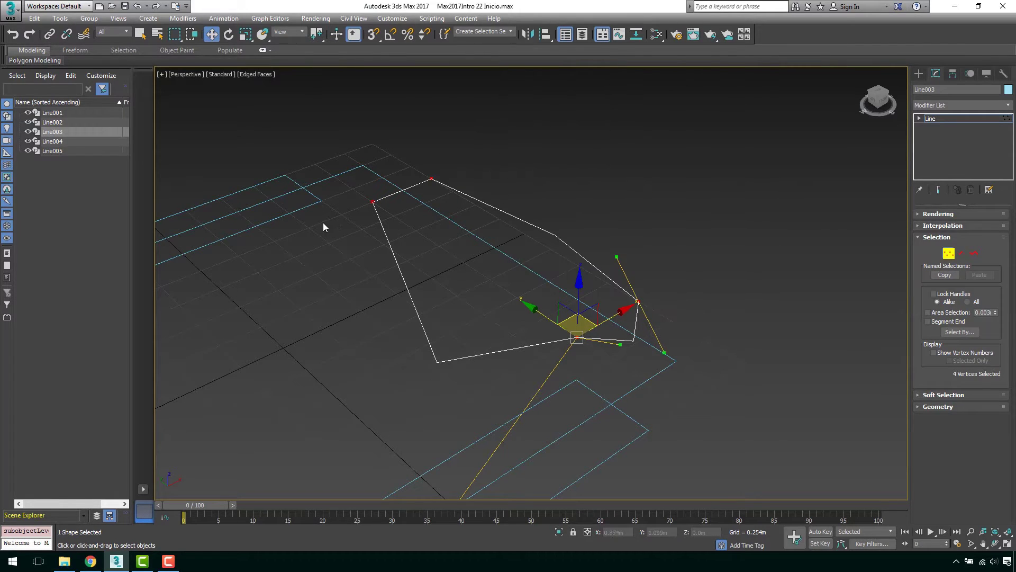
right_click(296, 224)
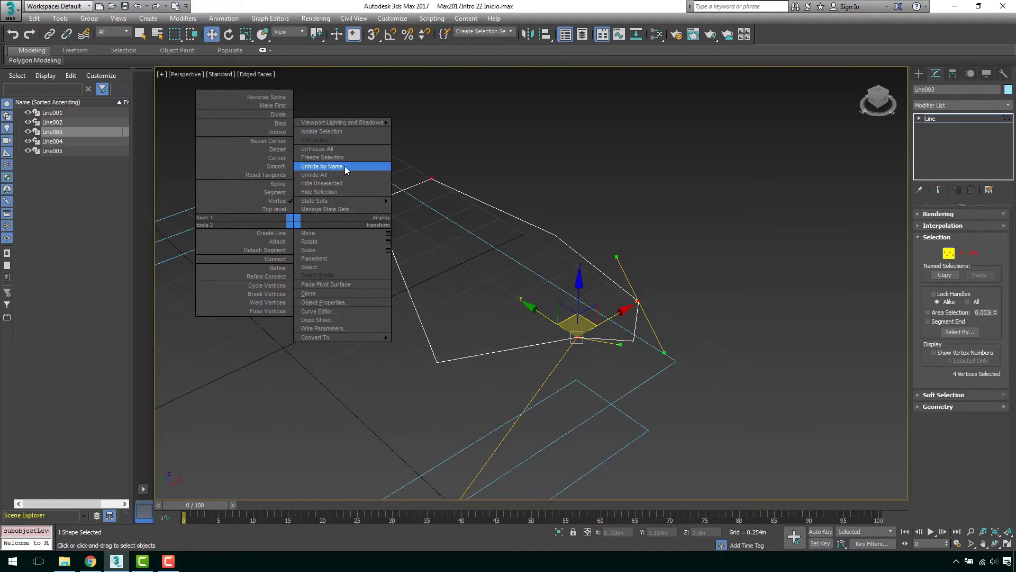
click(283, 166)
middle_drag(513, 283, 378, 229)
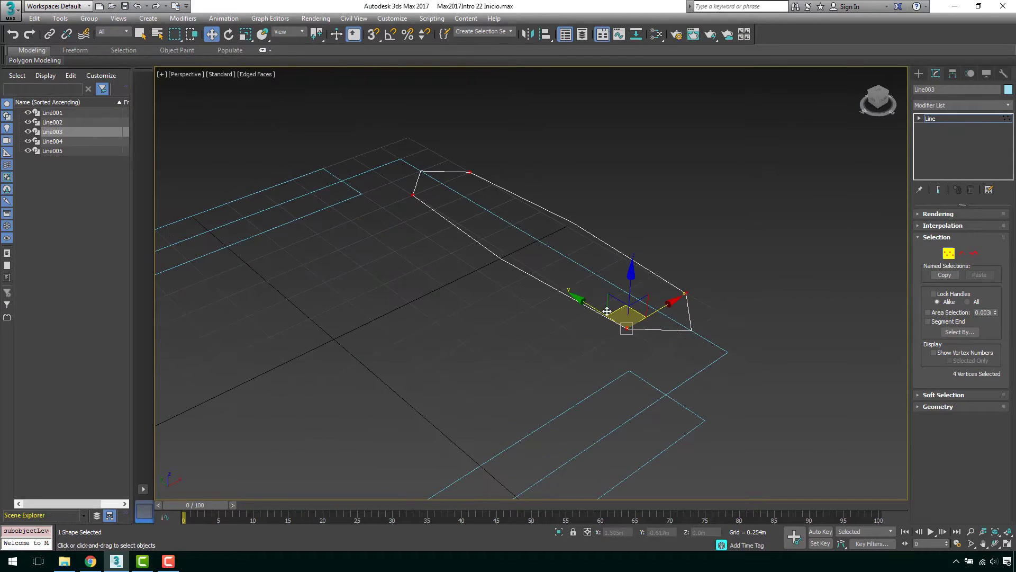
Set Line003's Interpolation Steps to 20
click(943, 225)
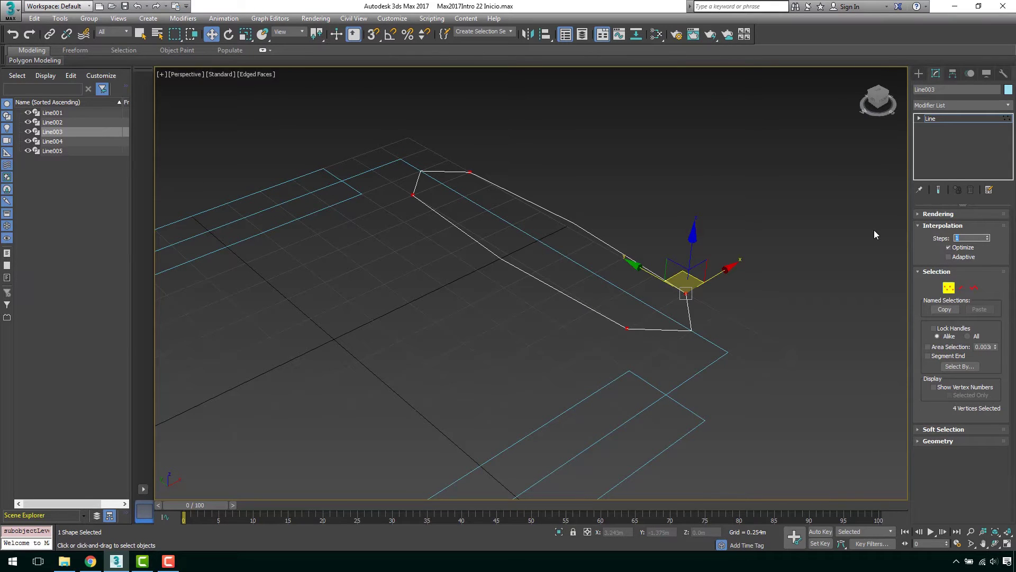
text(20)
key(Return)
middle_drag(598, 252, 576, 263)
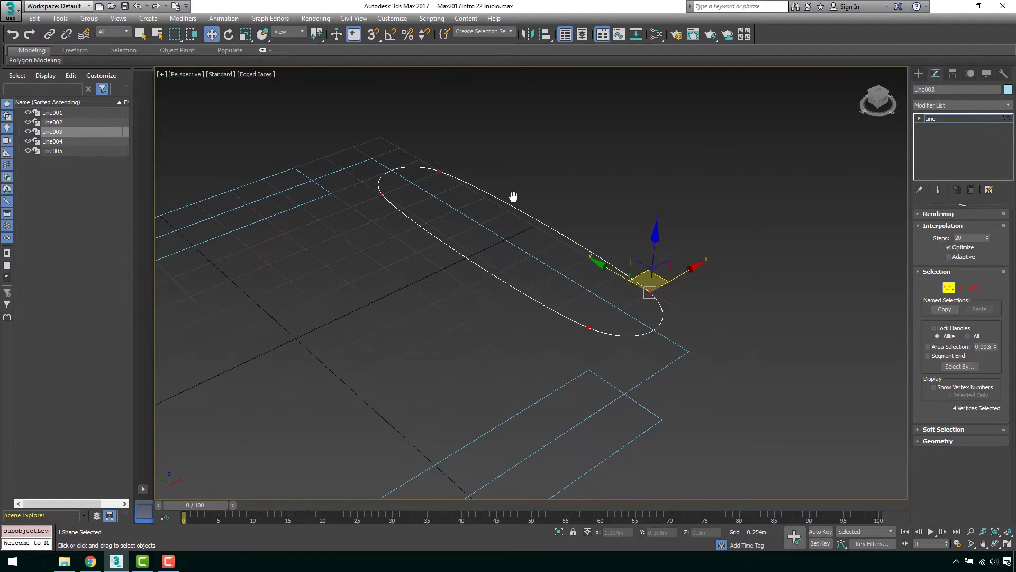
Make the vertices Corner, then Bezier, and drag handles to reshape the curve
click(447, 184)
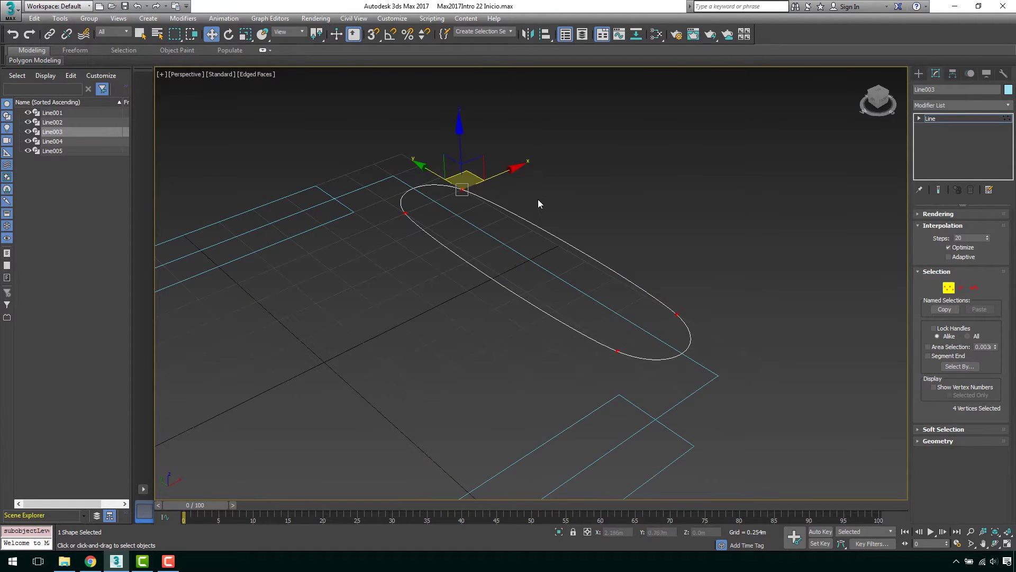
right_click(563, 222)
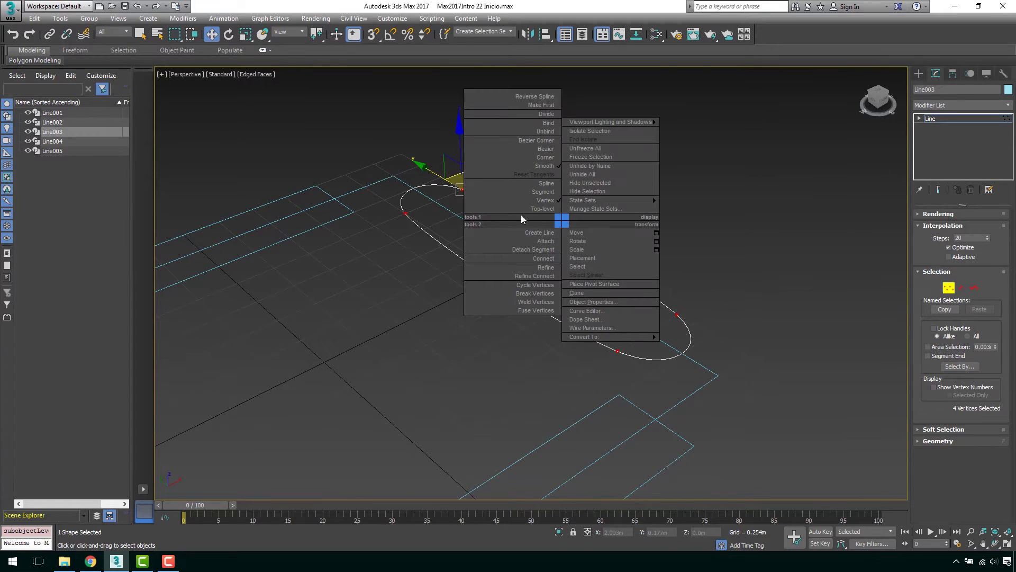
click(546, 157)
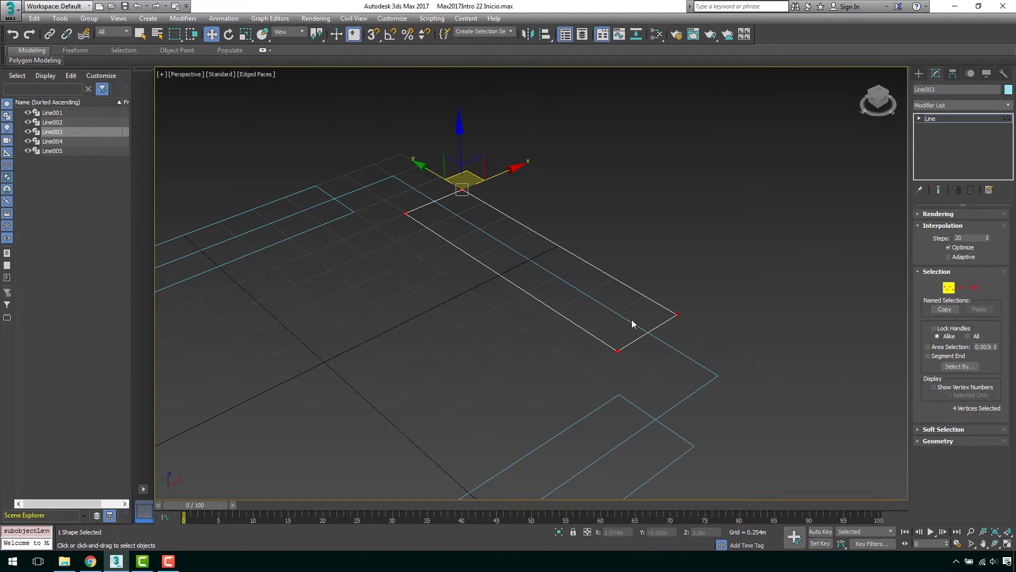
right_click(553, 278)
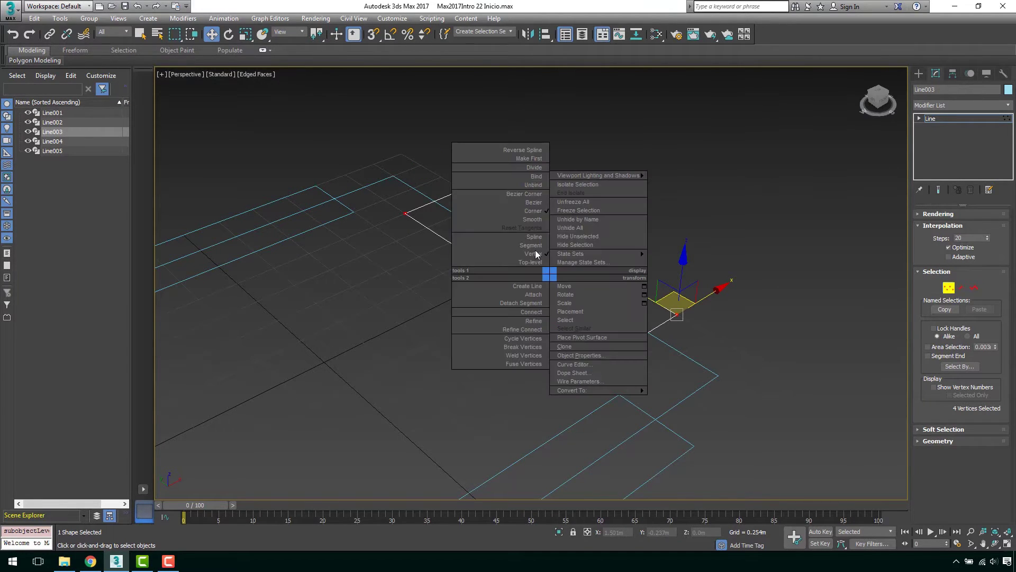
click(531, 204)
scroll(646, 251, up, 3)
scroll(520, 283, down, 3)
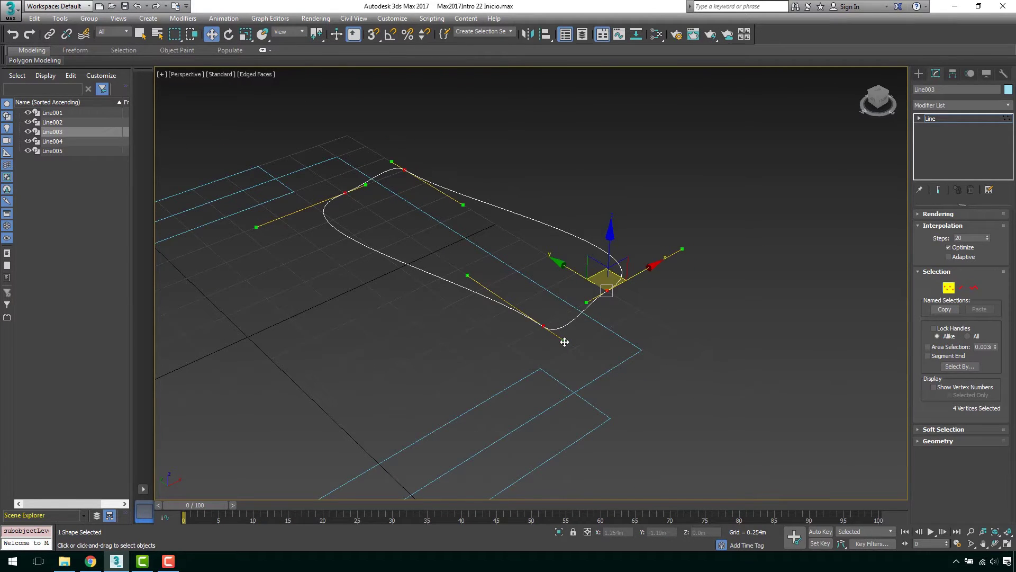
mouse_move(565, 342)
mouse_down()
mouse_move(589, 330)
mouse_move(565, 299)
mouse_move(576, 320)
mouse_move(561, 356)
mouse_move(574, 343)
mouse_move(567, 318)
mouse_move(539, 288)
mouse_move(561, 310)
mouse_move(574, 356)
mouse_move(555, 379)
mouse_up()
mouse_move(683, 249)
mouse_down()
mouse_move(476, 253)
mouse_move(471, 295)
mouse_up()
Reset the vertices' tangents, then turn them back into Corner vertices
click(405, 169)
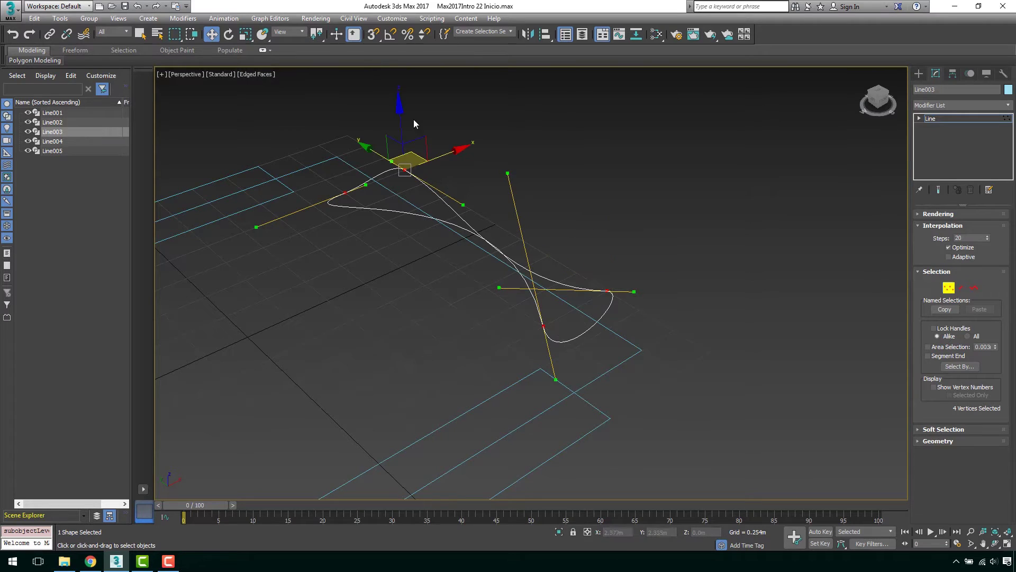
right_click(440, 269)
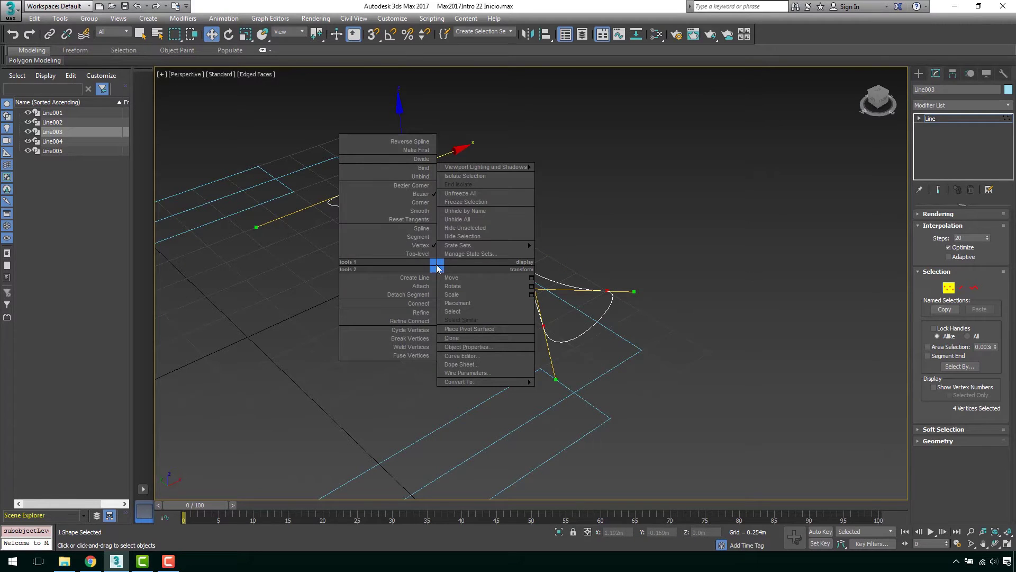
click(415, 218)
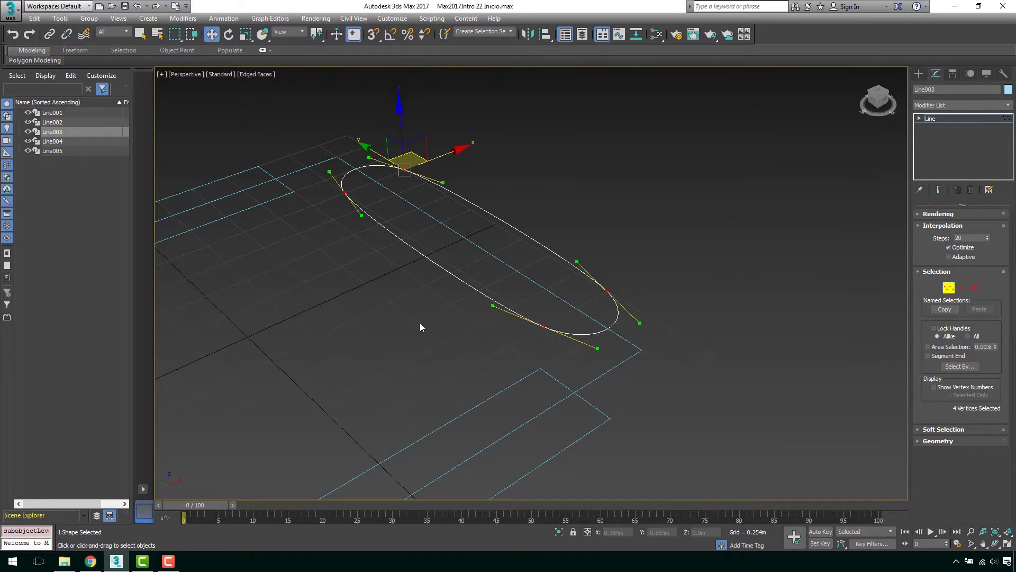
scroll(421, 323, up, 2)
scroll(421, 320, down, 3)
right_click(398, 304)
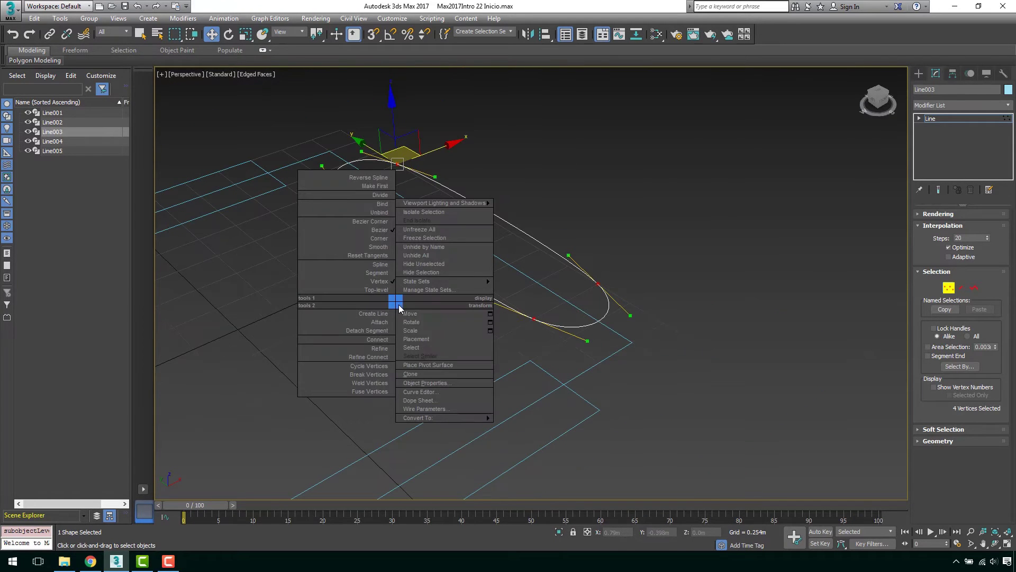
click(383, 239)
middle_drag(434, 282, 421, 299)
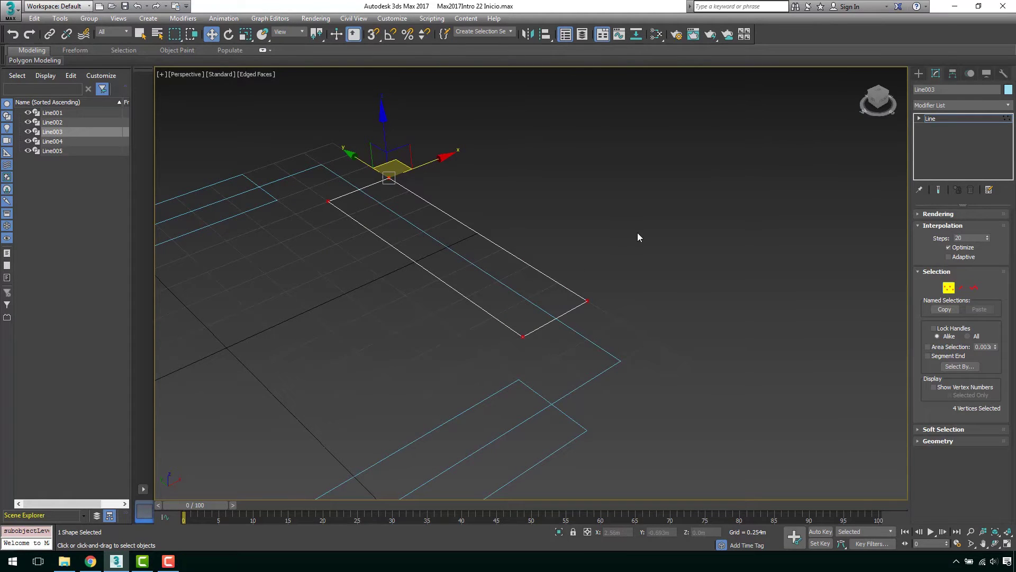
Toggle the vertices between Bezier and Corner, finishing as Bezier Corner
right_click(653, 222)
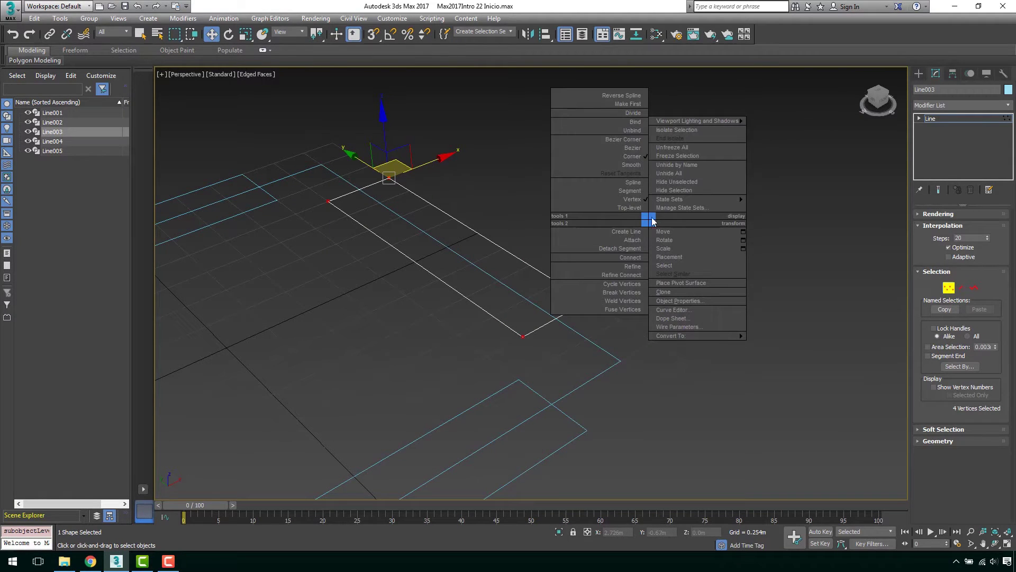
click(633, 148)
middle_drag(551, 250, 635, 273)
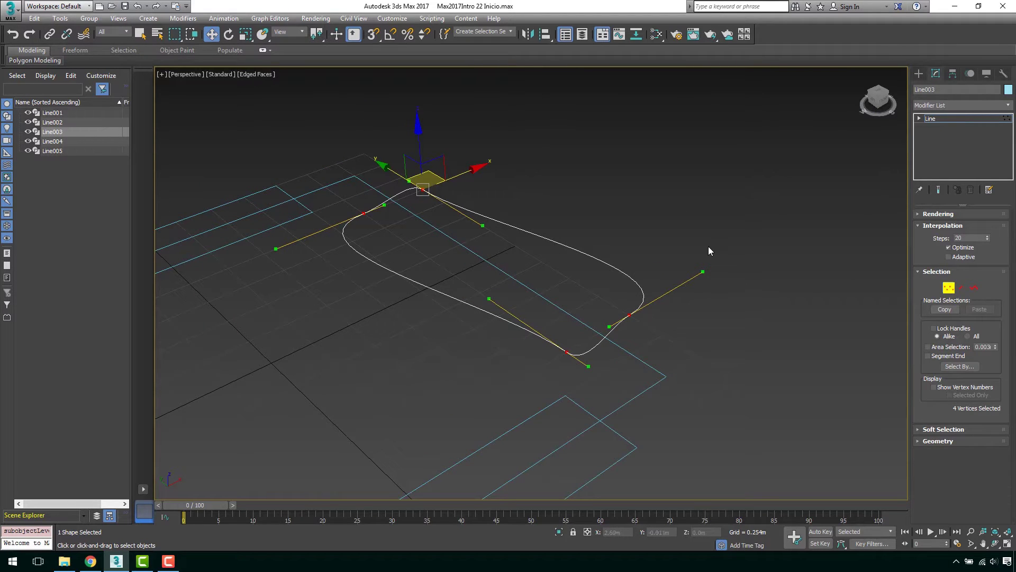
right_click(696, 235)
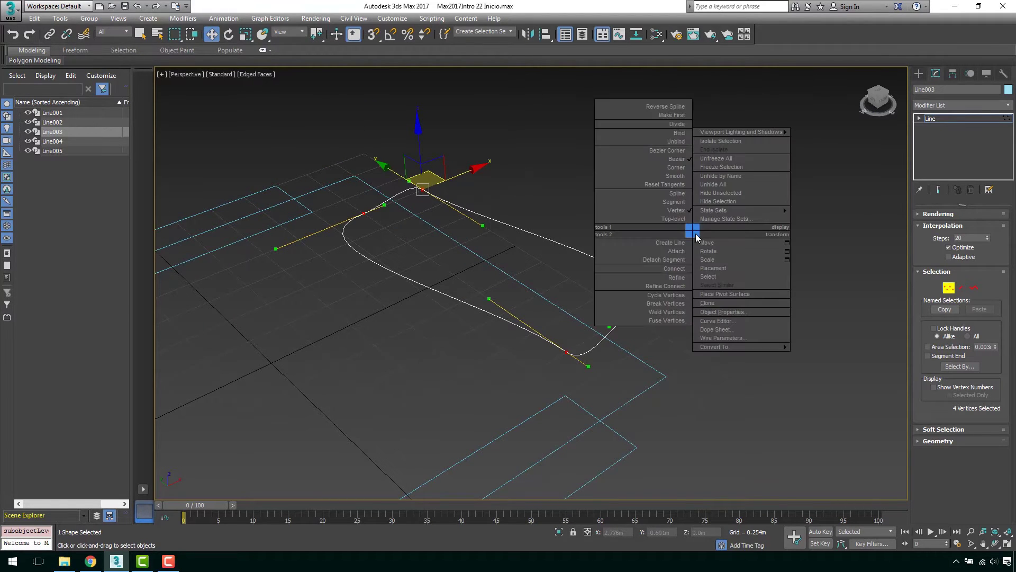
click(677, 171)
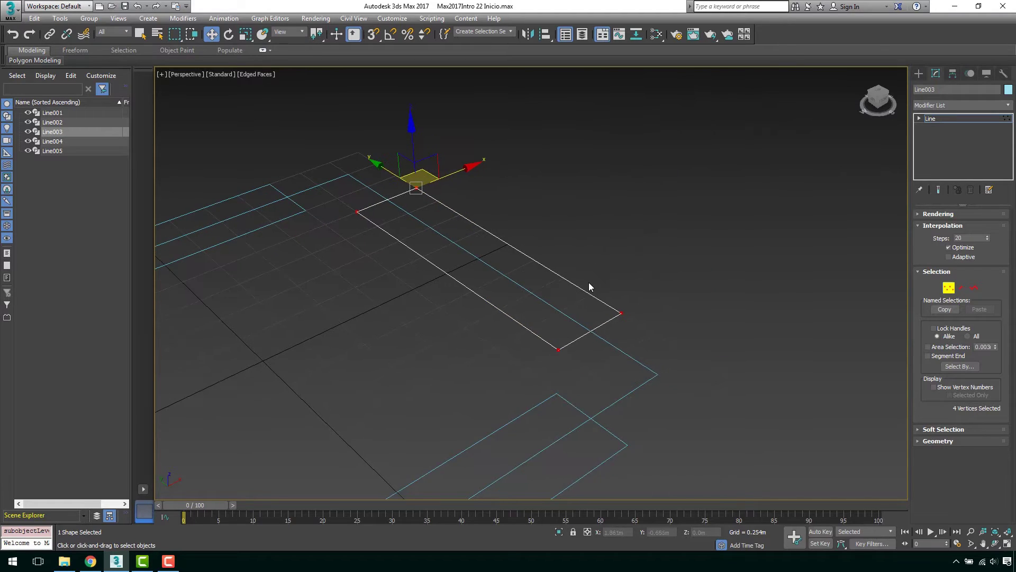
scroll(572, 302, up, 2)
scroll(588, 317, down, 2)
right_click(705, 239)
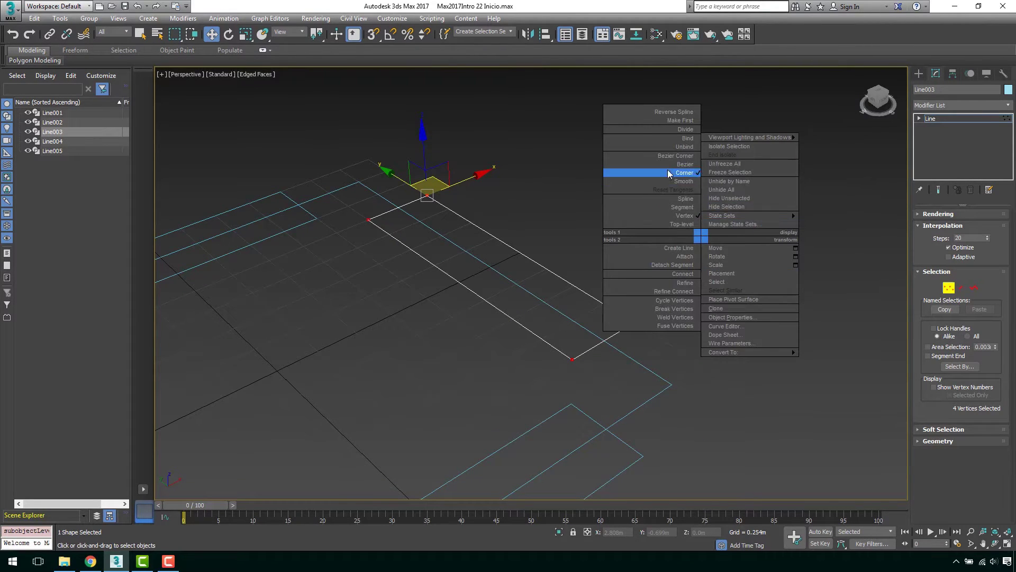
click(673, 155)
Select a corner vertex and drag its tangent handles to bend the segments
scroll(608, 231, up, 1)
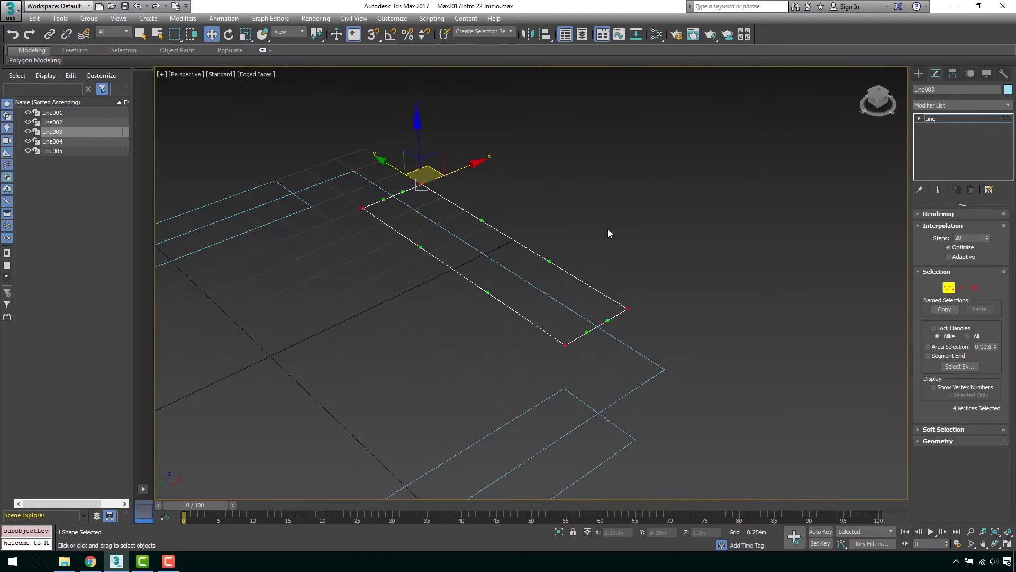
scroll(607, 233, up, 2)
click(643, 364)
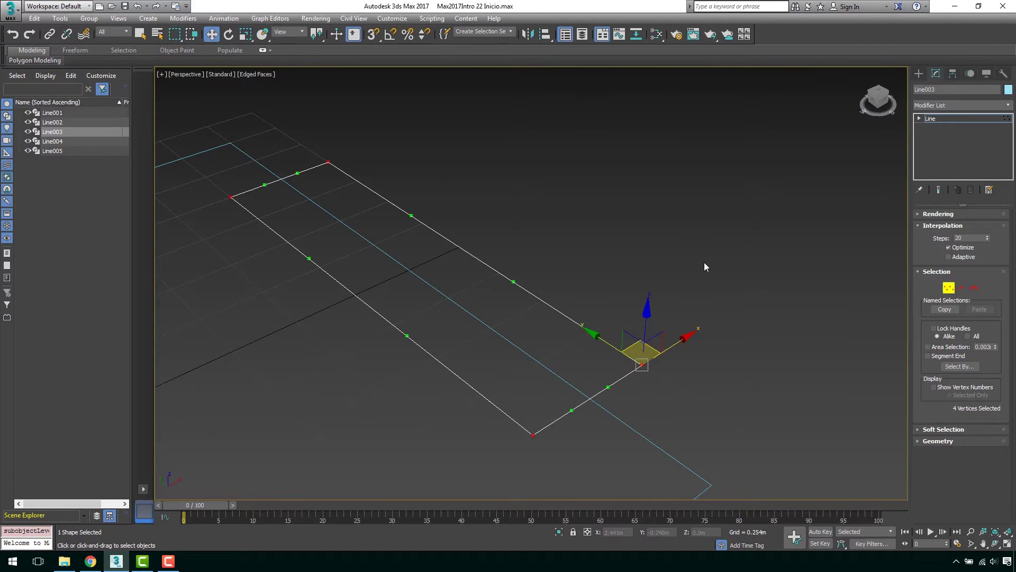
middle_drag(597, 338, 630, 259)
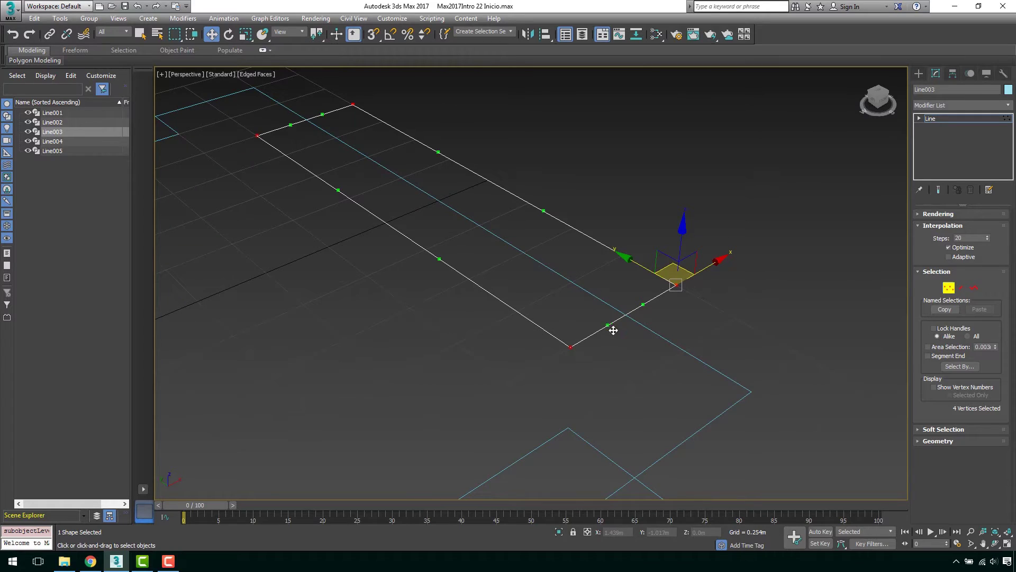
mouse_move(613, 330)
mouse_down()
mouse_move(633, 365)
mouse_move(642, 300)
mouse_move(674, 342)
mouse_move(545, 254)
mouse_up()
mouse_move(440, 259)
mouse_down()
mouse_move(507, 294)
mouse_move(498, 396)
mouse_up()
drag(340, 188, 594, 331)
mouse_move(471, 365)
mouse_down()
mouse_move(453, 324)
mouse_move(465, 381)
mouse_move(481, 401)
mouse_up()
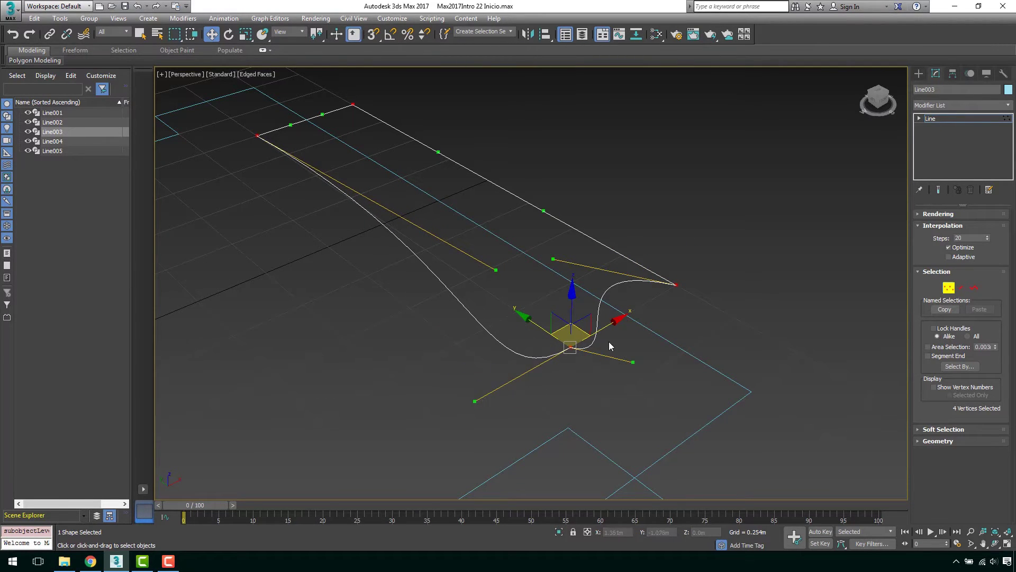
Make the vertices Bezier, pull the lower tangent, and select the other corner vertex
right_click(681, 226)
click(670, 154)
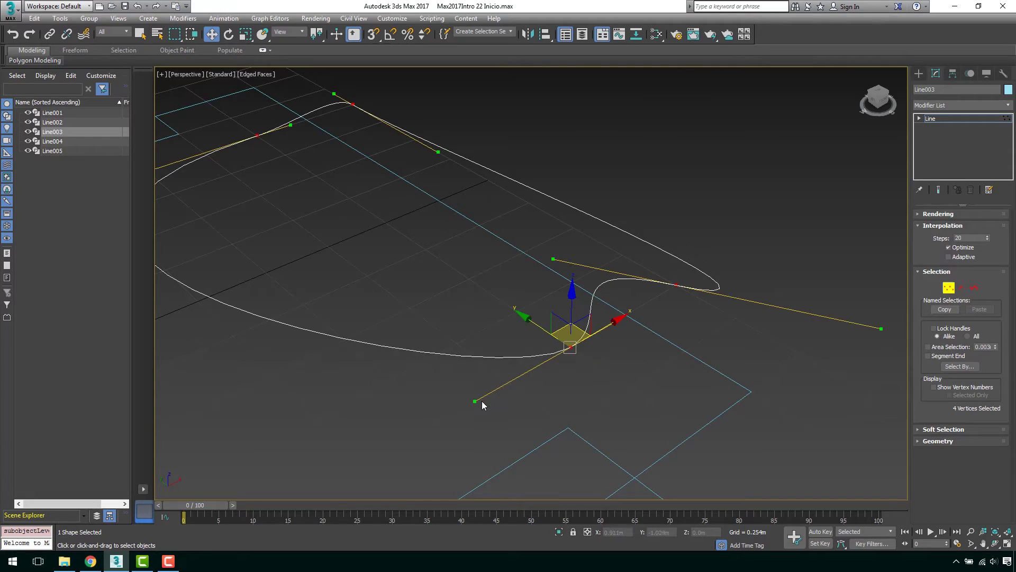
drag(475, 401, 431, 334)
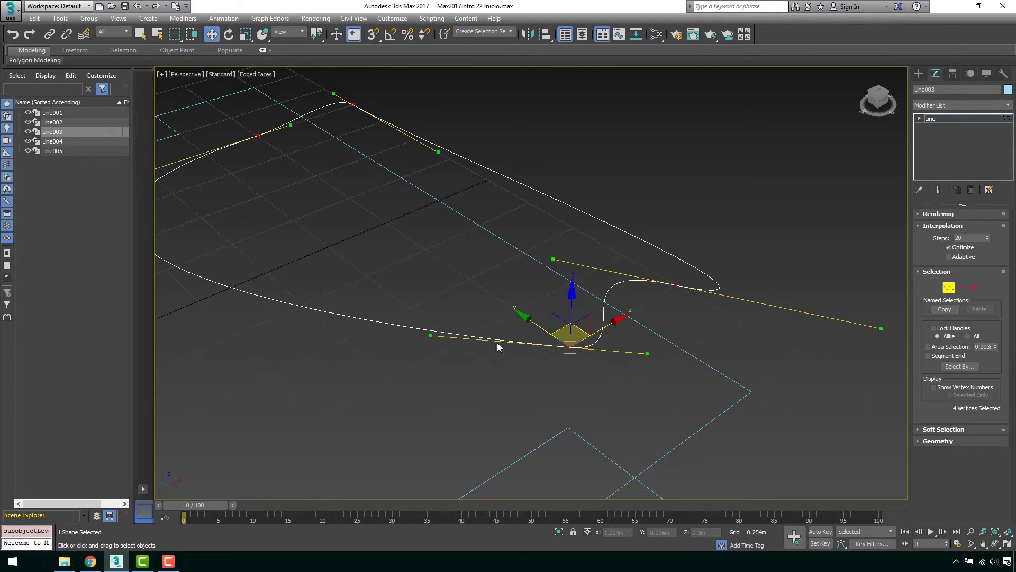
click(677, 287)
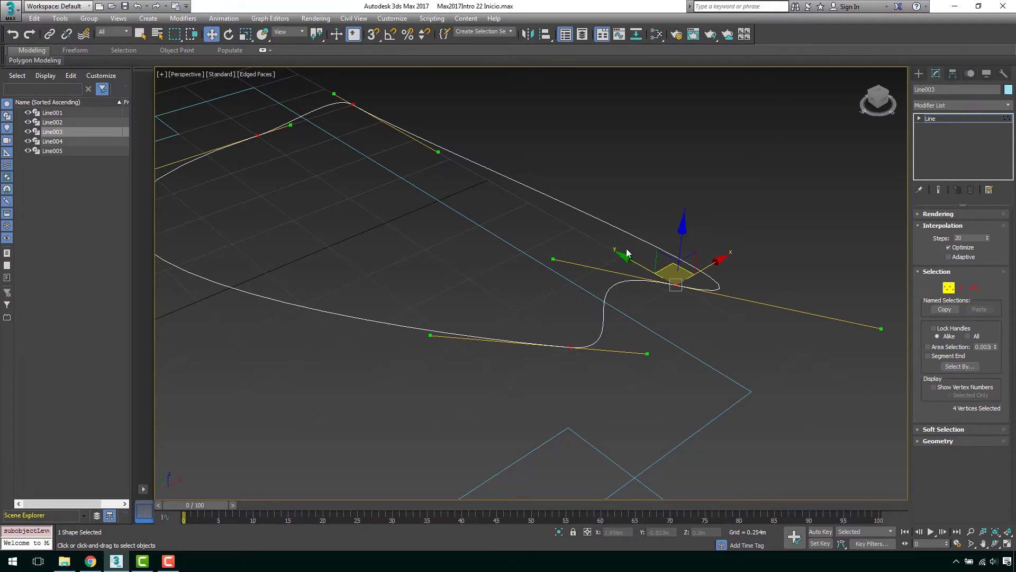
scroll(567, 257, down, 2)
middle_drag(545, 249, 611, 252)
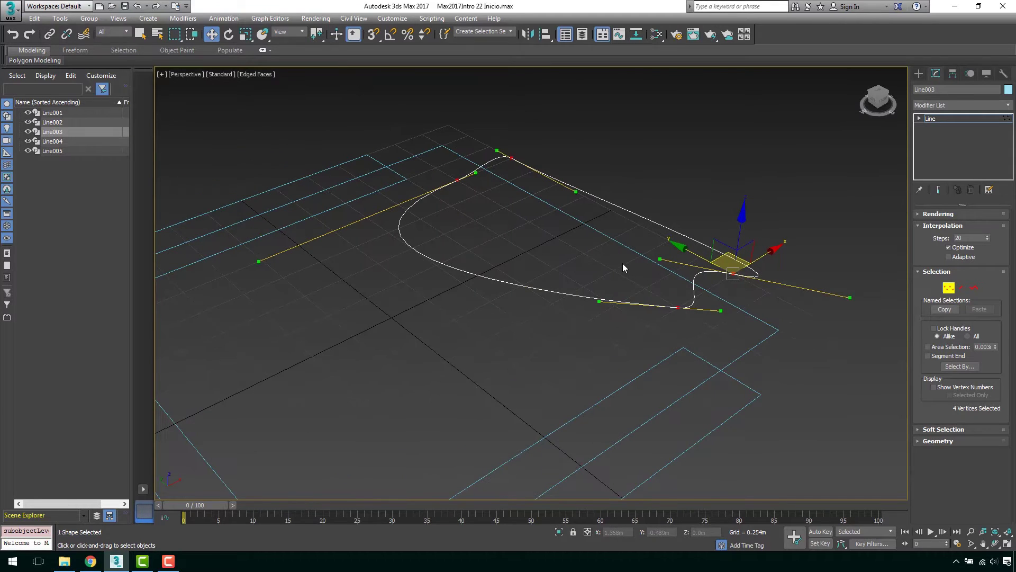
Set the vertices back to Corner so the rectangle's edges are straight again
right_click(621, 262)
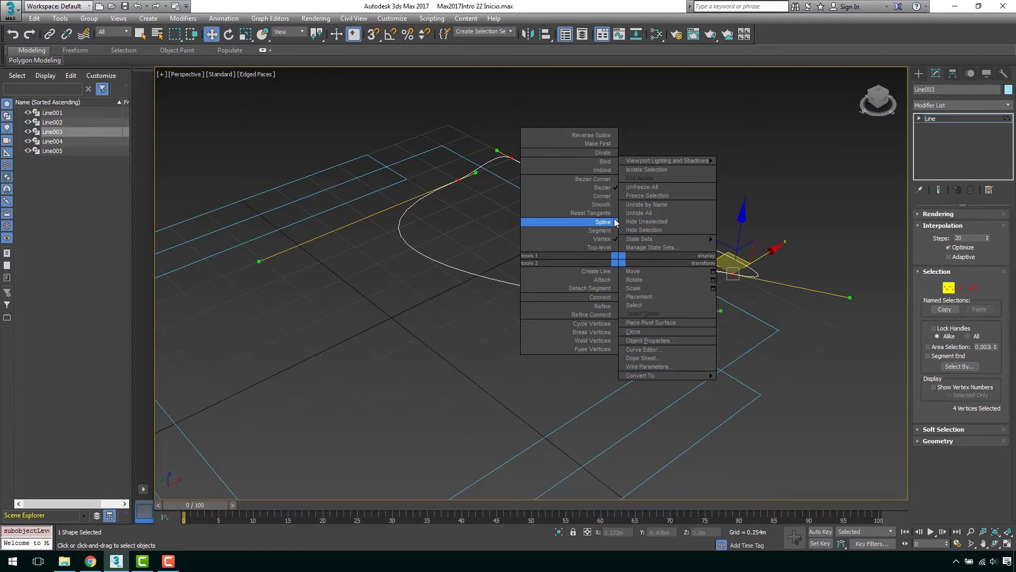
click(606, 196)
middle_drag(641, 254, 712, 249)
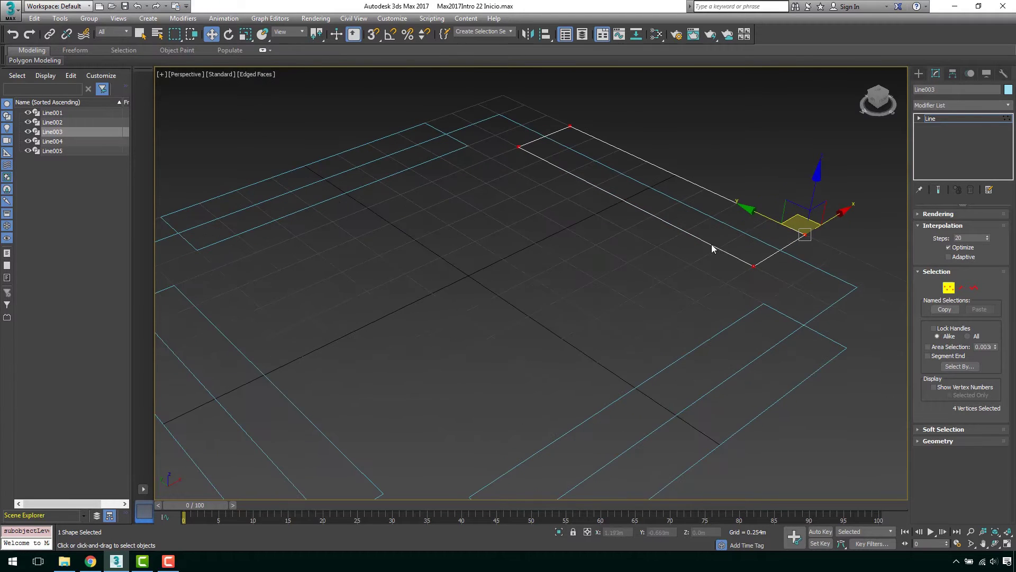
scroll(710, 315, down, 3)
scroll(771, 365, down, 2)
Deselect the inner rectangle and start a new Line spline with 3D grid snapping on
click(653, 317)
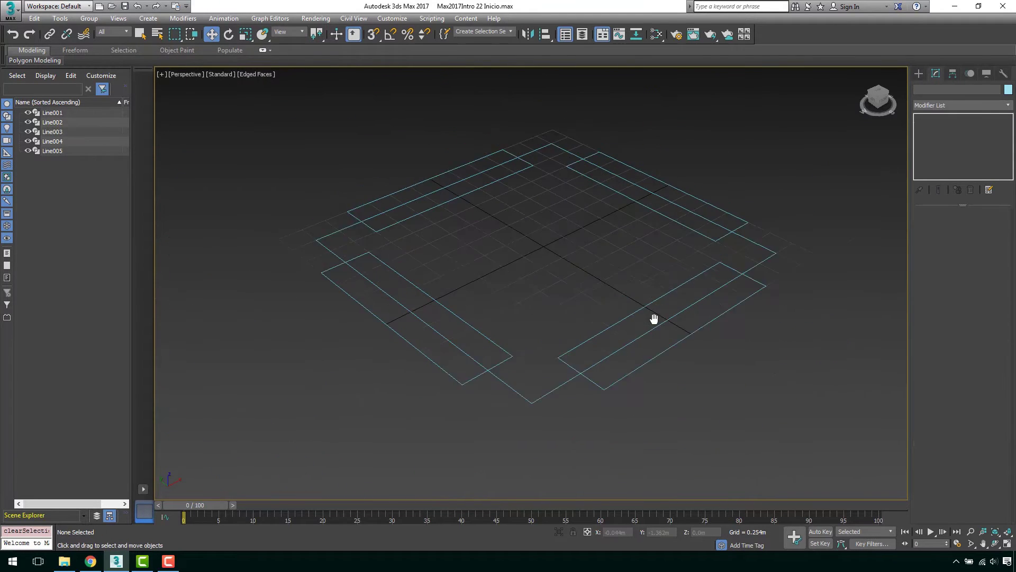
scroll(654, 319, up, 3)
scroll(639, 274, down, 3)
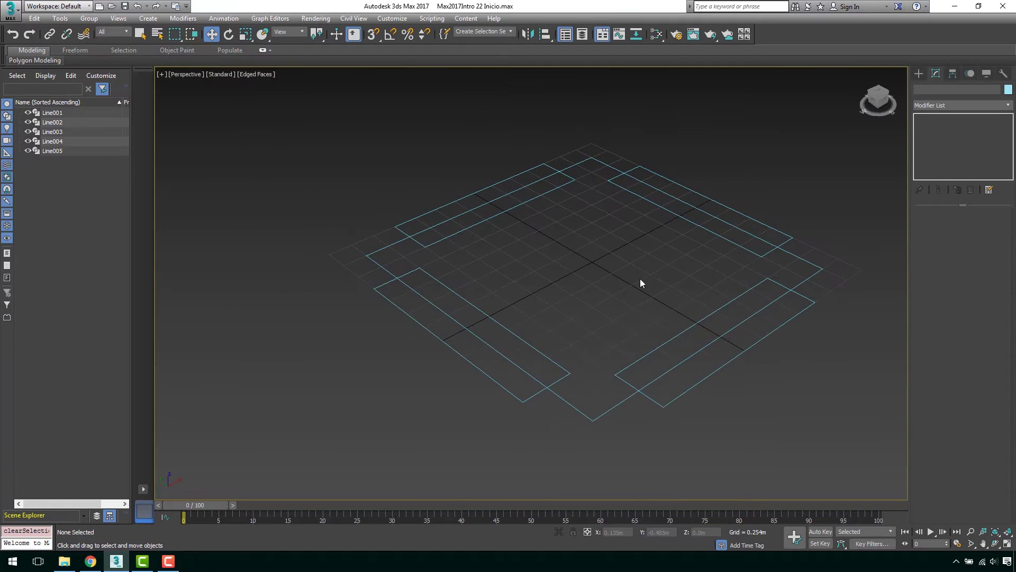
scroll(640, 278, up, 5)
middle_drag(578, 237, 600, 270)
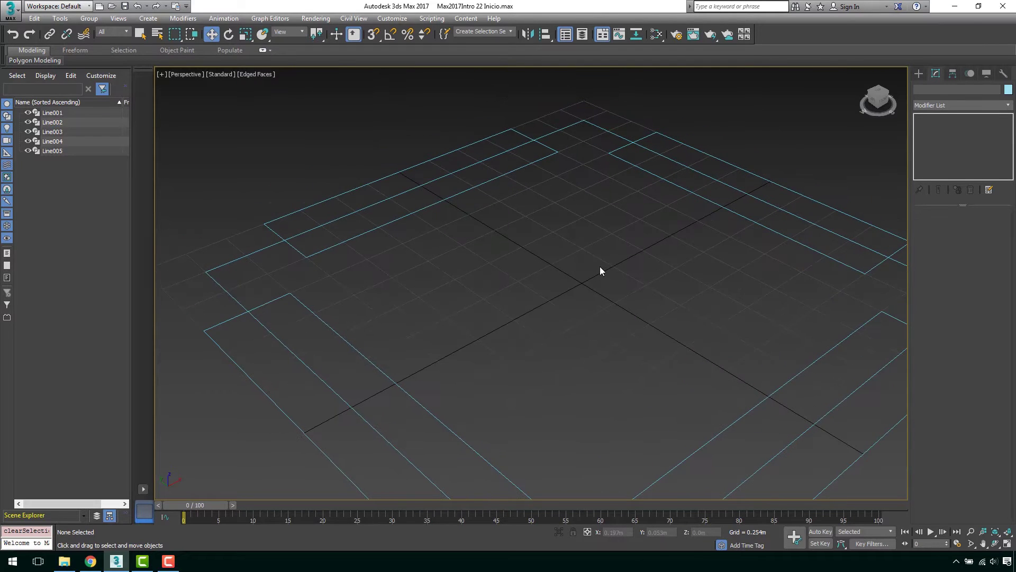
click(920, 74)
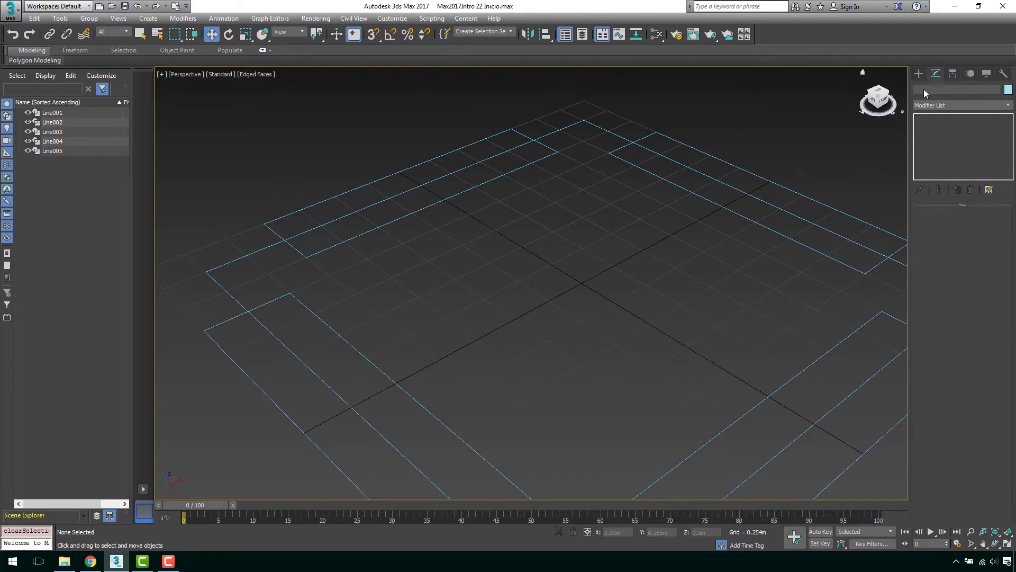
click(940, 147)
middle_drag(610, 193, 576, 167)
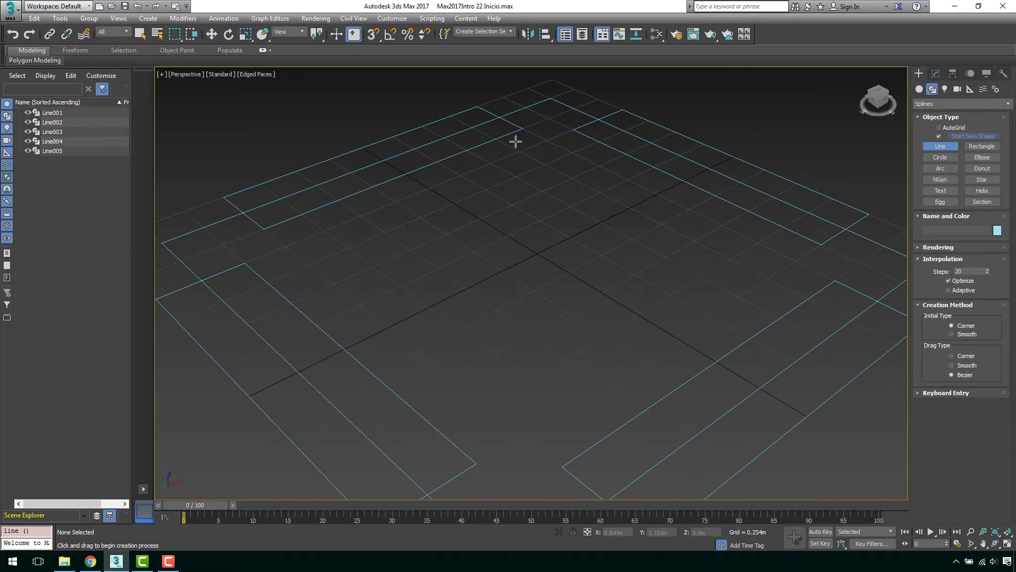
click(373, 34)
Draw a four-corner grid-snapped rectangle, Line006, and close it on its first vertex
scroll(416, 122, down, 3)
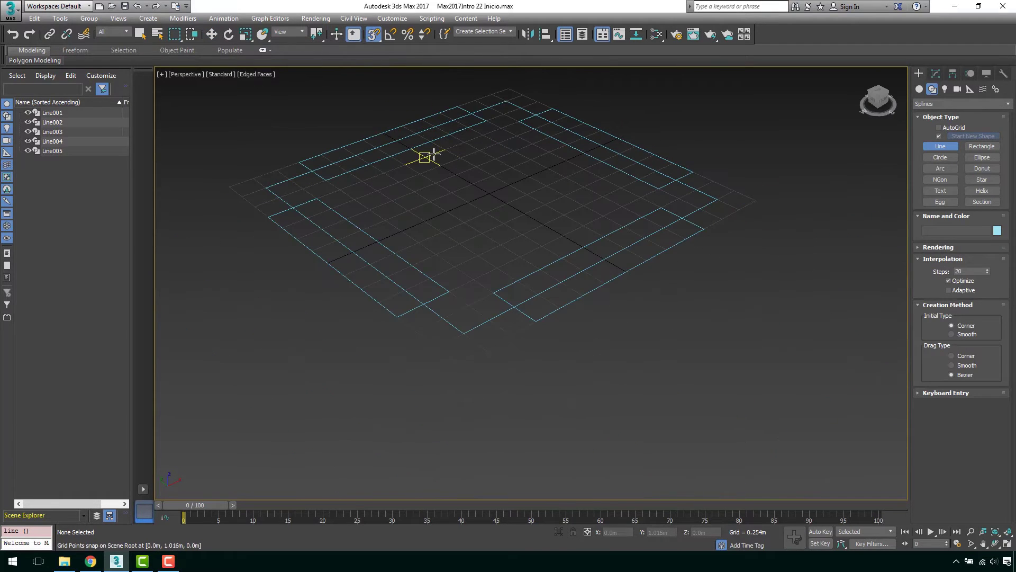
scroll(435, 166, up, 3)
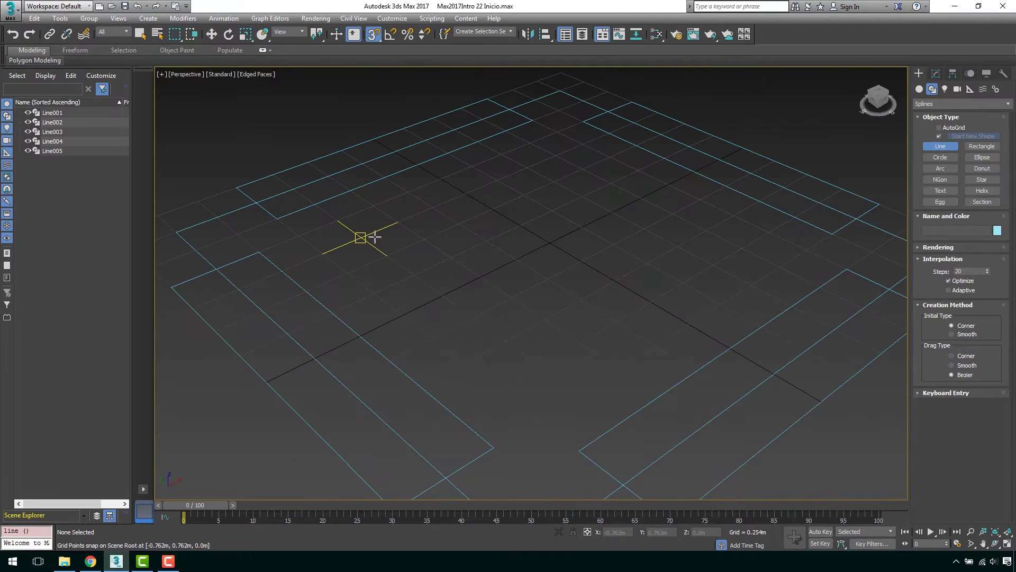
click(299, 235)
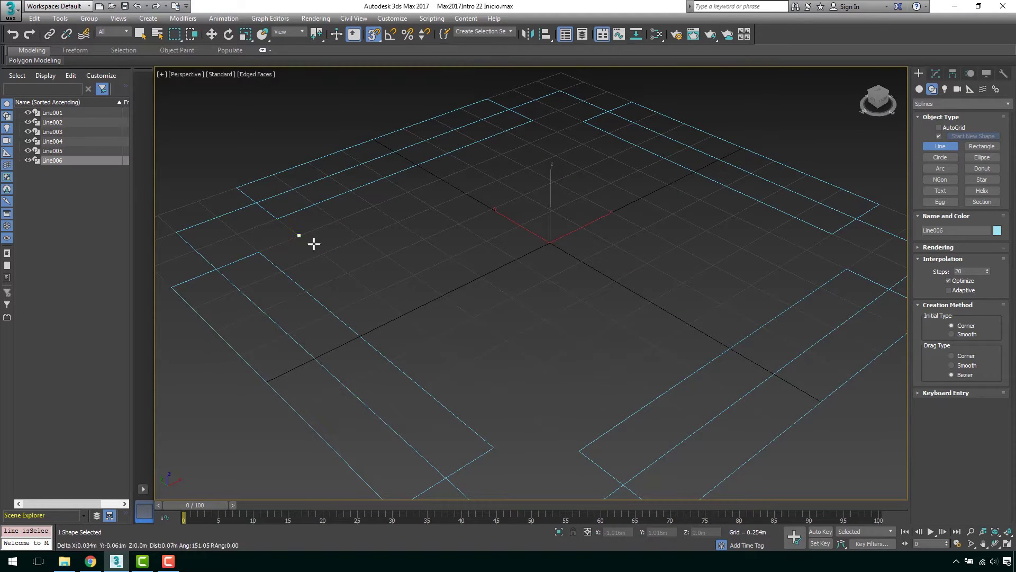
click(323, 253)
click(583, 144)
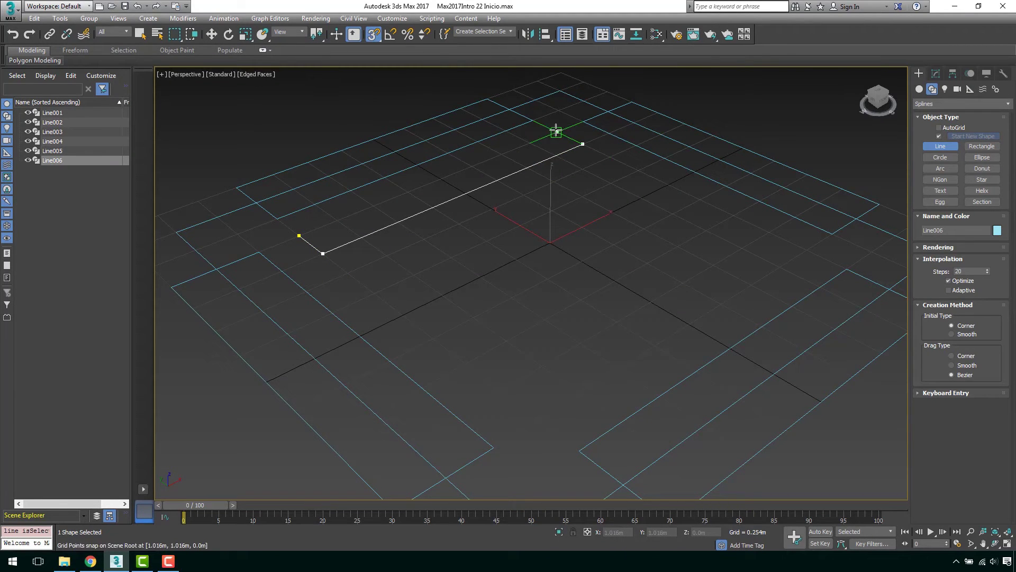
click(558, 132)
click(300, 235)
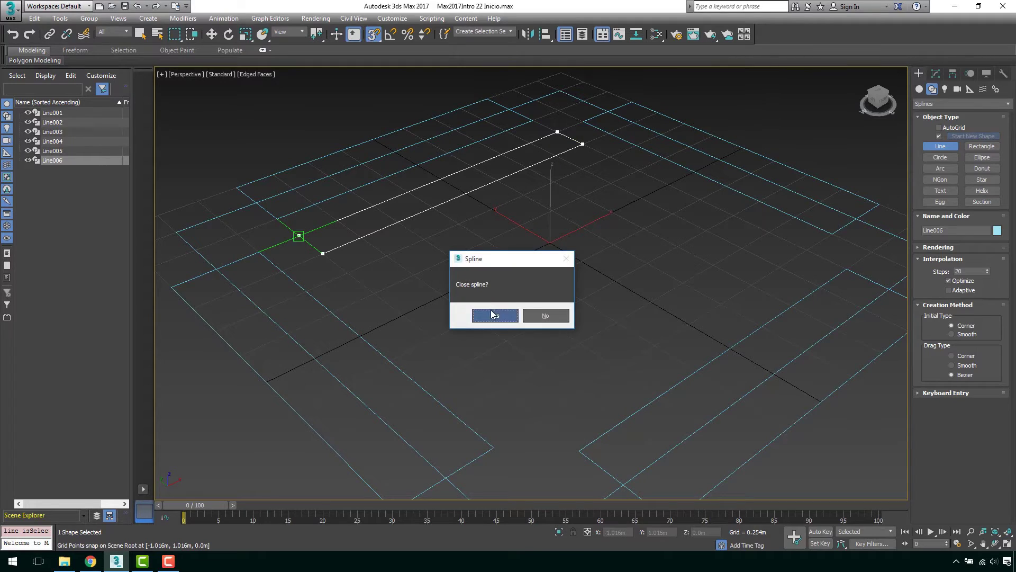
click(491, 314)
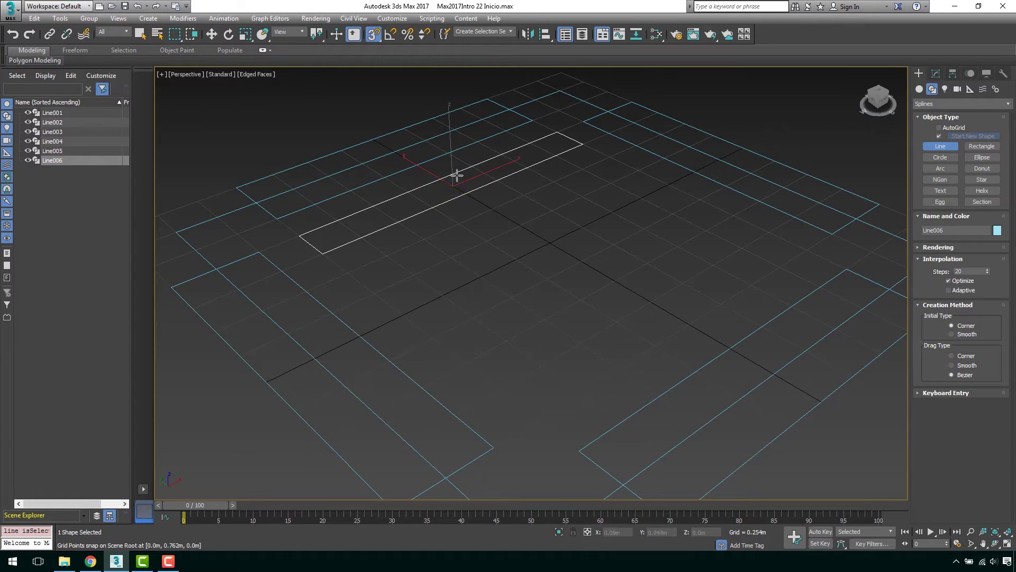
Make copies of the new rectangle, creating Line007 to Line009
key(w)
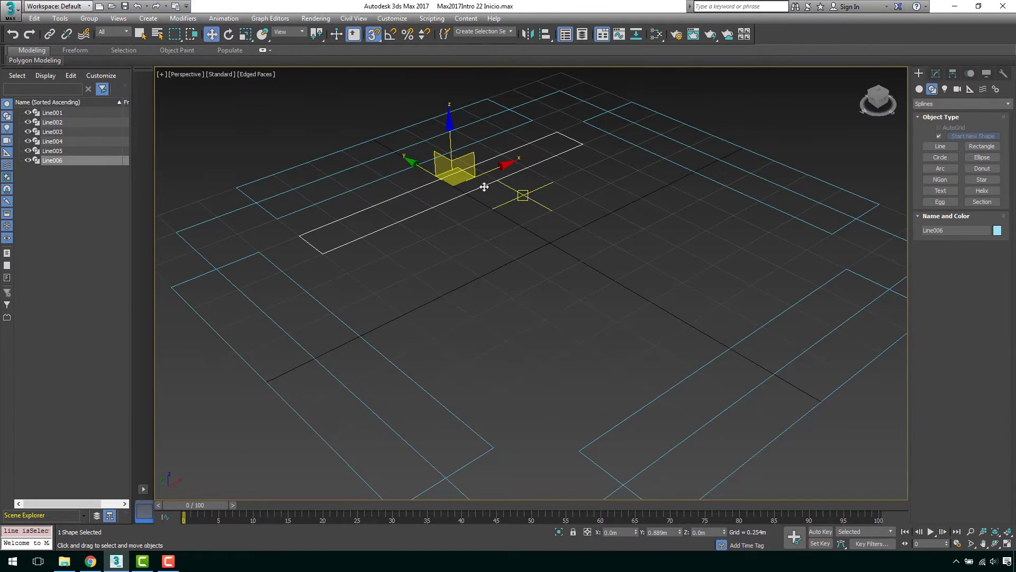
middle_drag(405, 218, 437, 208)
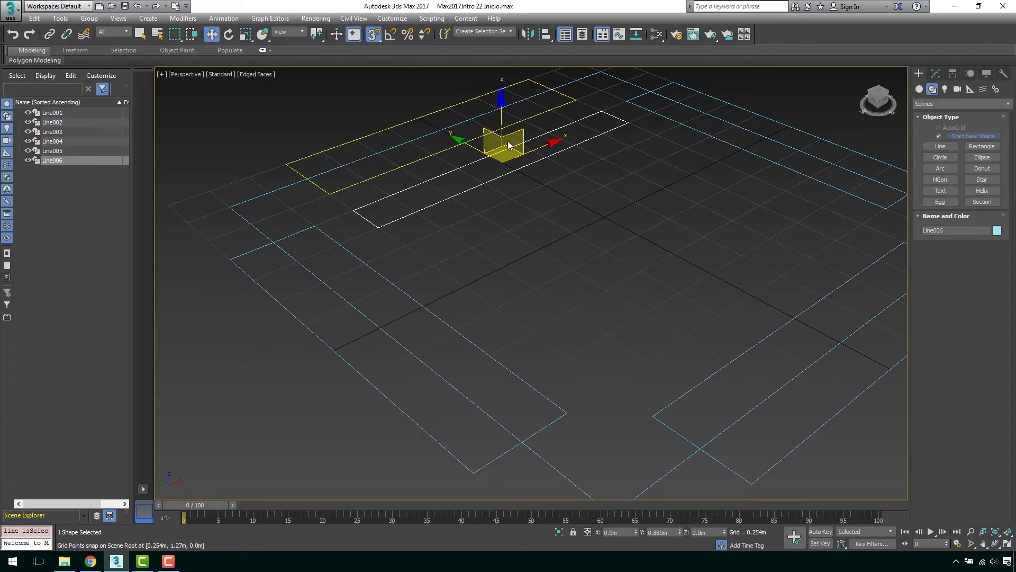
alt+middle_drag(507, 141, 517, 177)
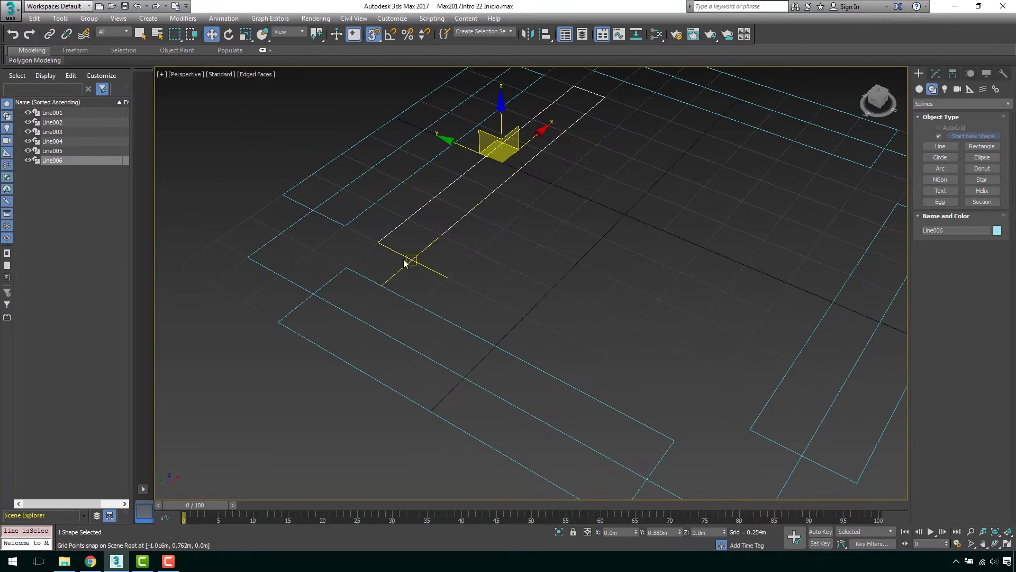
drag(411, 260, 701, 410)
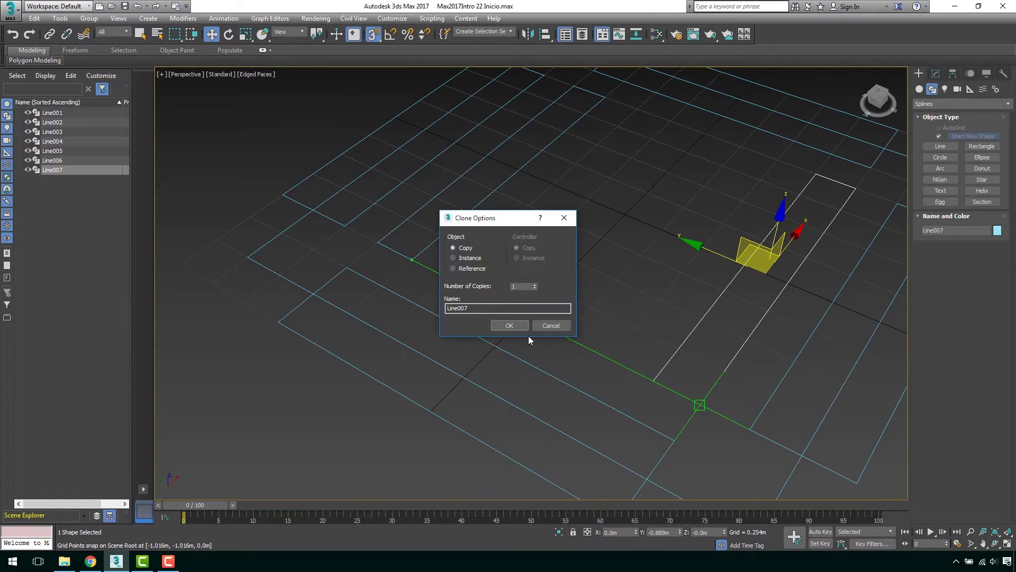
key(Return)
shift+drag(702, 401, 481, 296)
click(509, 326)
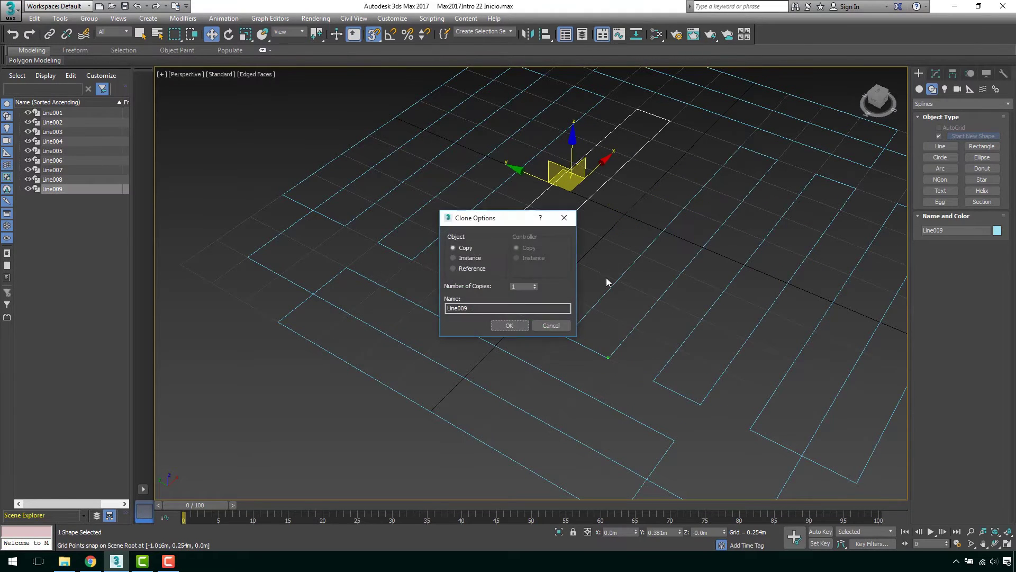
click(510, 325)
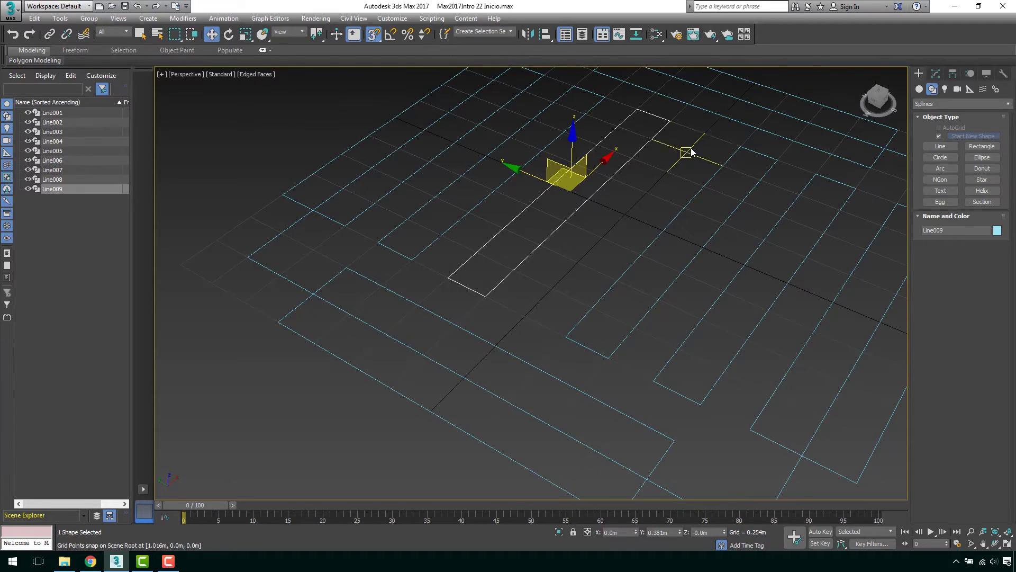
Orbit and pan to review the nine-spline layout, then deselect the last copy
mouse_move(687, 152)
alt+middle_down()
mouse_move(631, 184)
mouse_move(654, 177)
alt+middle_up()
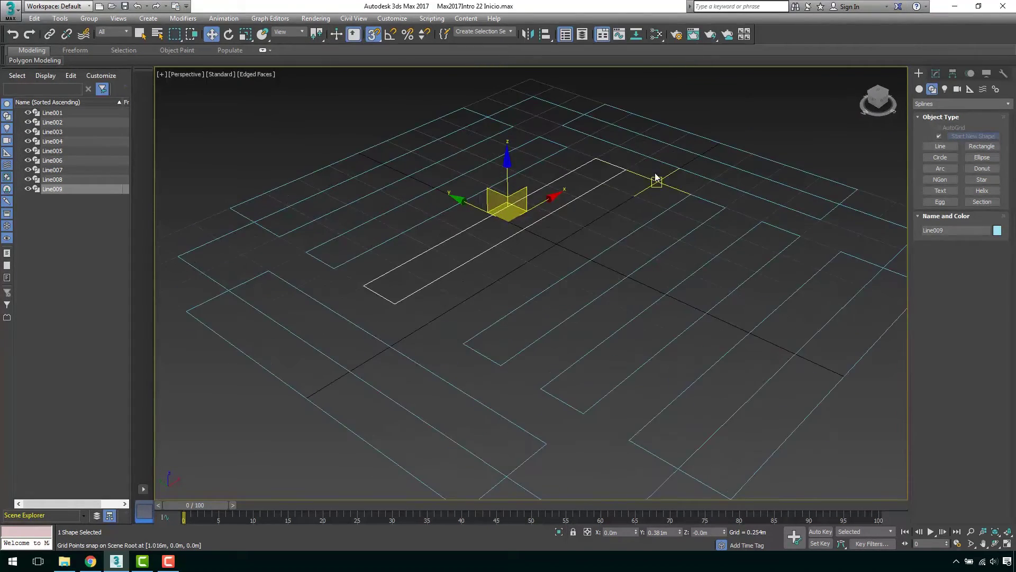
scroll(654, 177, down, 3)
scroll(578, 221, up, 1)
scroll(538, 239, up, 3)
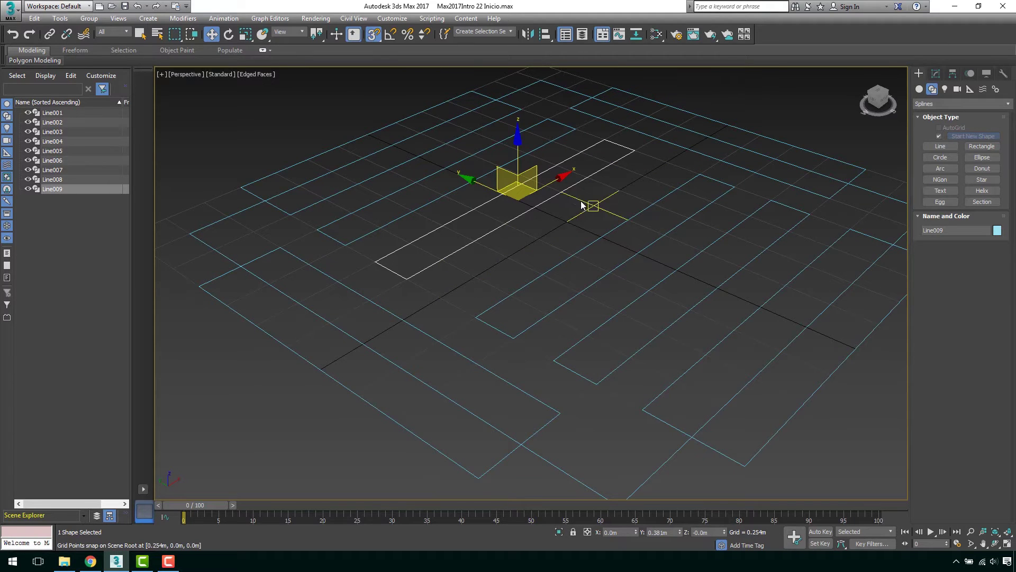
middle_drag(708, 136, 531, 152)
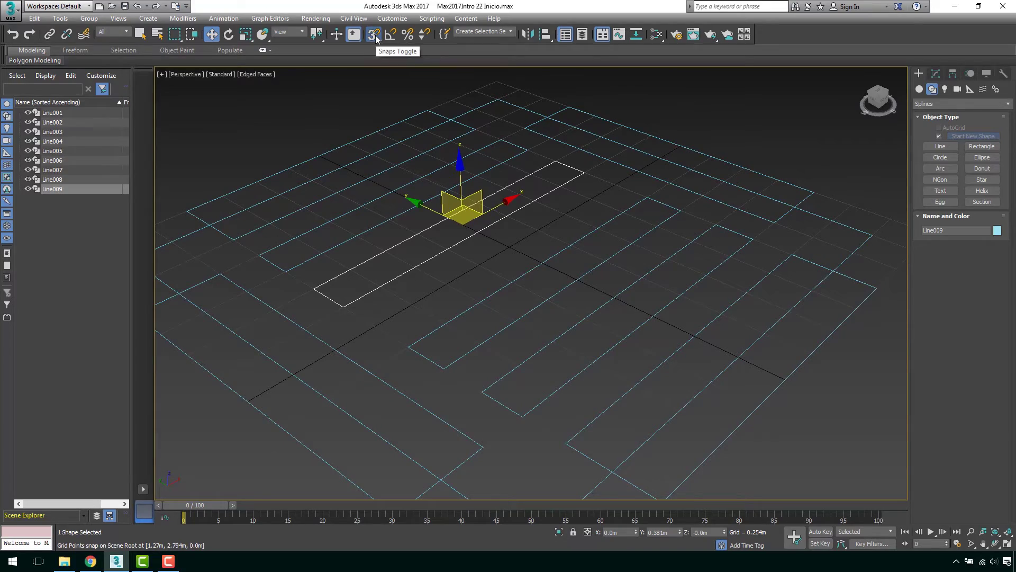
scroll(668, 145, down, 5)
click(763, 199)
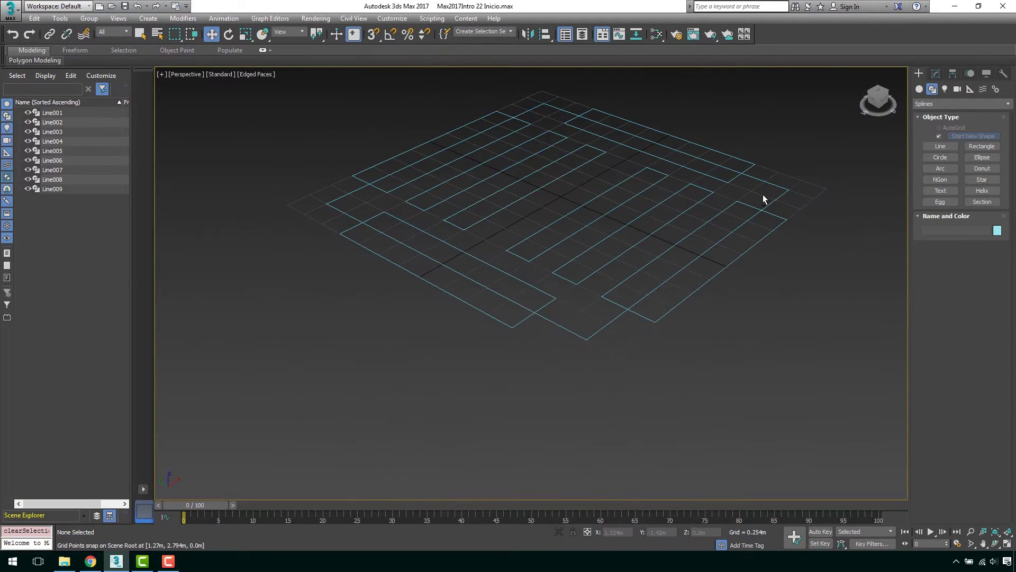
mouse_move(763, 199)
alt+middle_down()
mouse_move(622, 207)
mouse_move(682, 221)
mouse_move(749, 197)
mouse_move(731, 212)
alt+middle_up()
Select the copied rectangles, including Line007 and Line008, one by one, then clear the selection
click(791, 198)
key(ctrl+d)
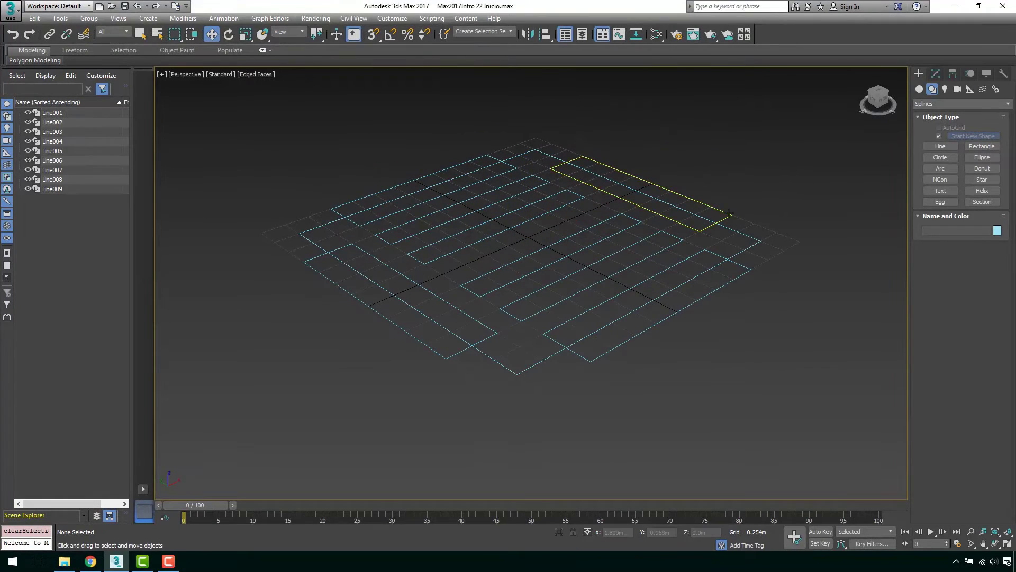
click(730, 211)
click(738, 276)
click(646, 261)
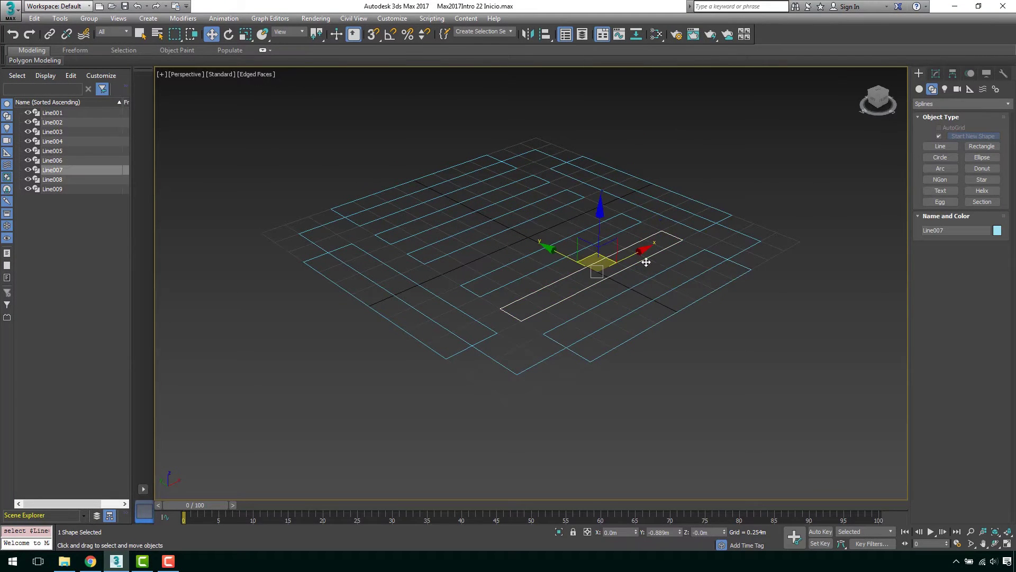
click(534, 273)
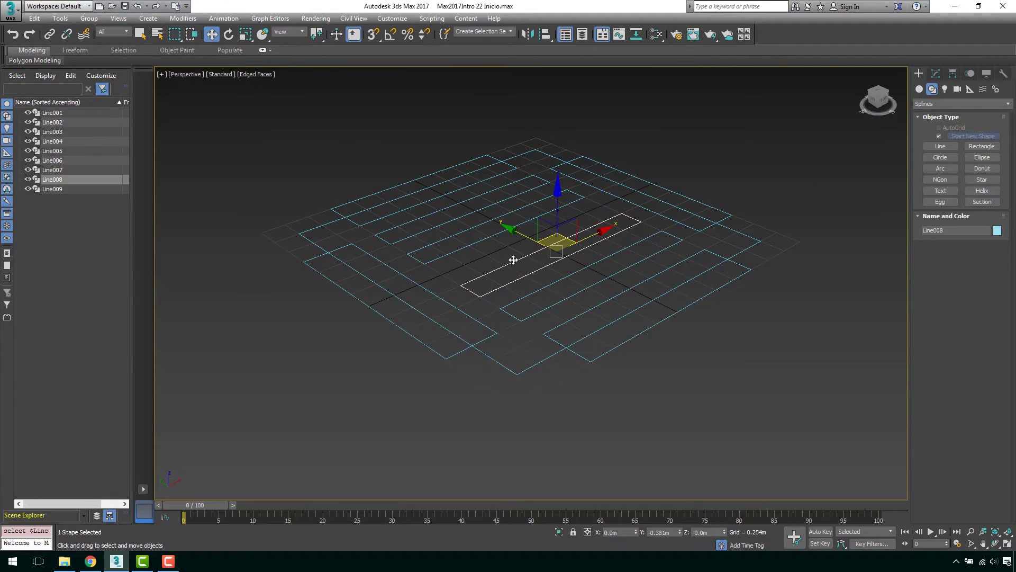
click(473, 241)
Select the outer outline Line001 and show its Modify parameters
scroll(569, 257, up, 2)
middle_drag(570, 256, 575, 238)
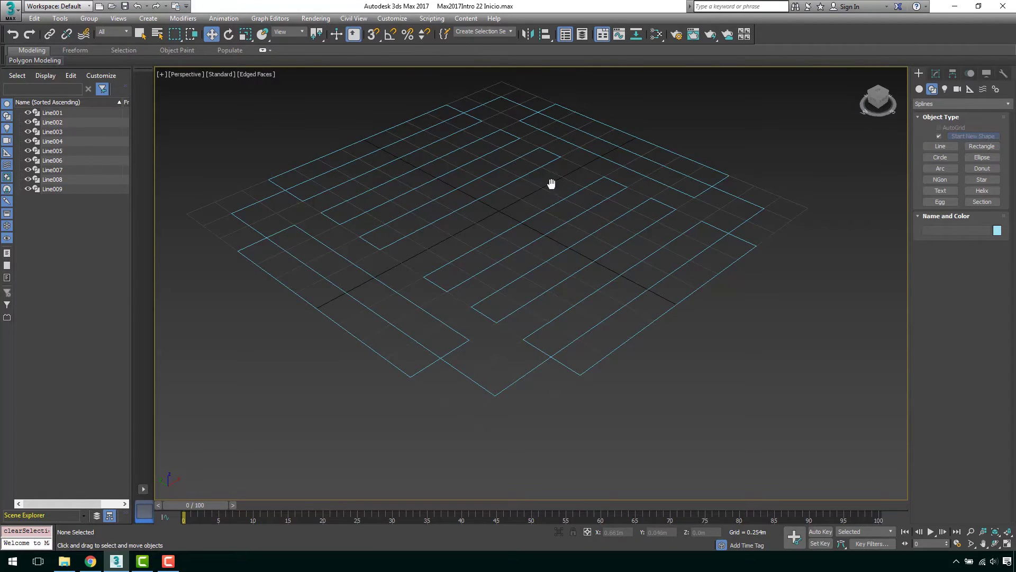
middle_drag(551, 183, 553, 198)
drag(501, 401, 500, 398)
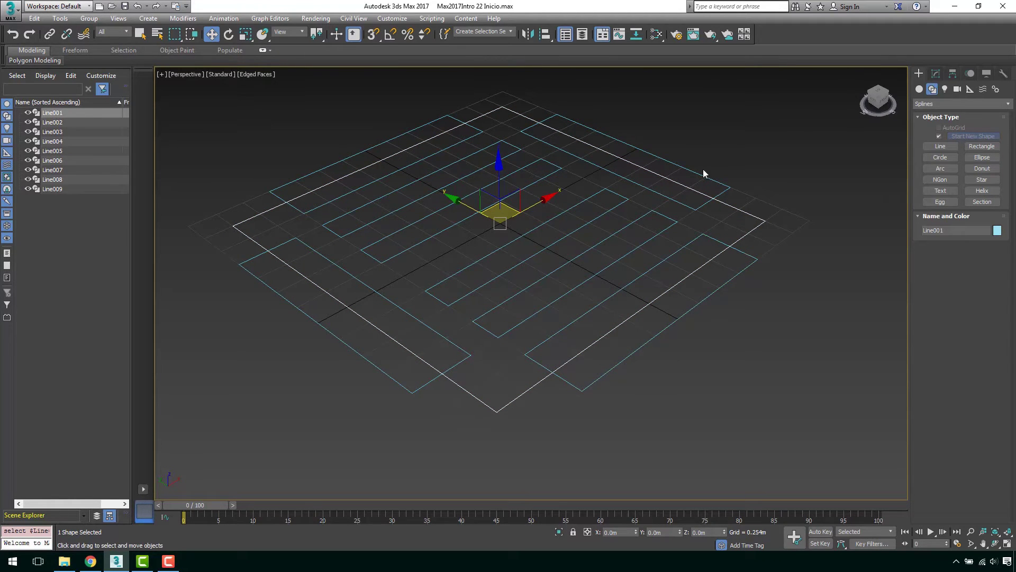
middle_drag(626, 371, 639, 361)
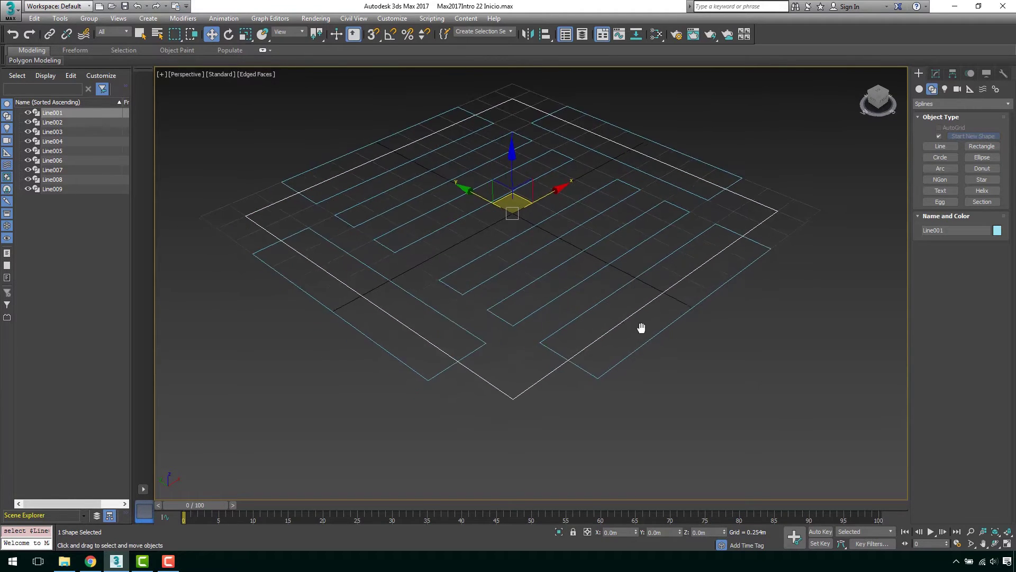
click(936, 74)
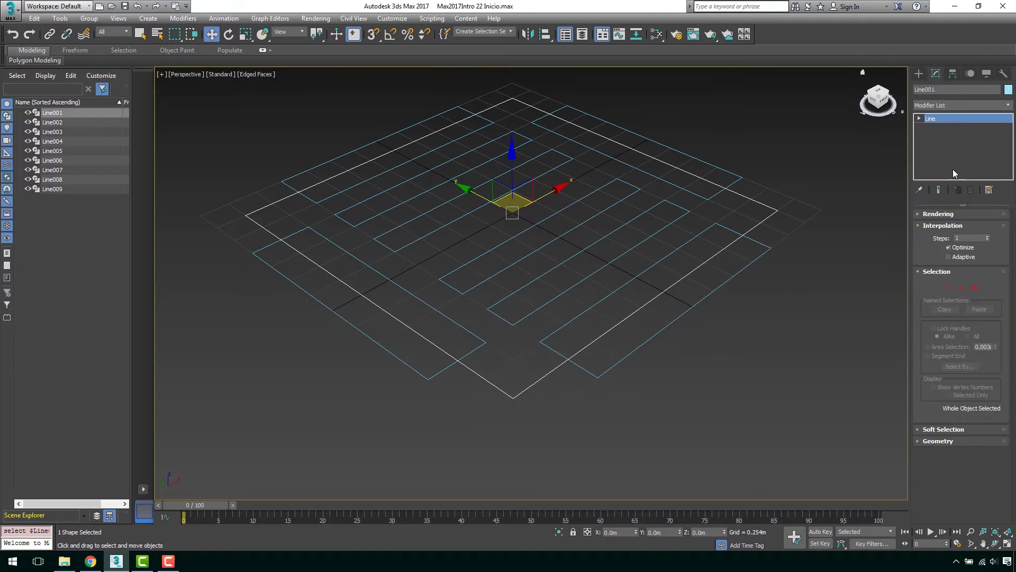
Select Line001's corner vertices at Vertex level and its outer segments at Segment level
click(948, 289)
scroll(638, 313, down, 3)
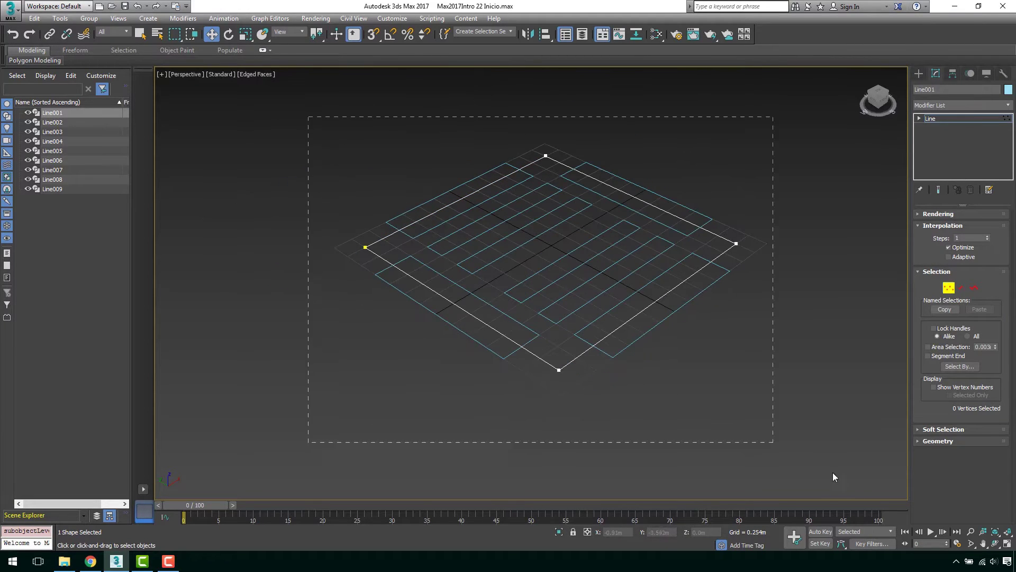
drag(834, 472, 833, 472)
click(961, 288)
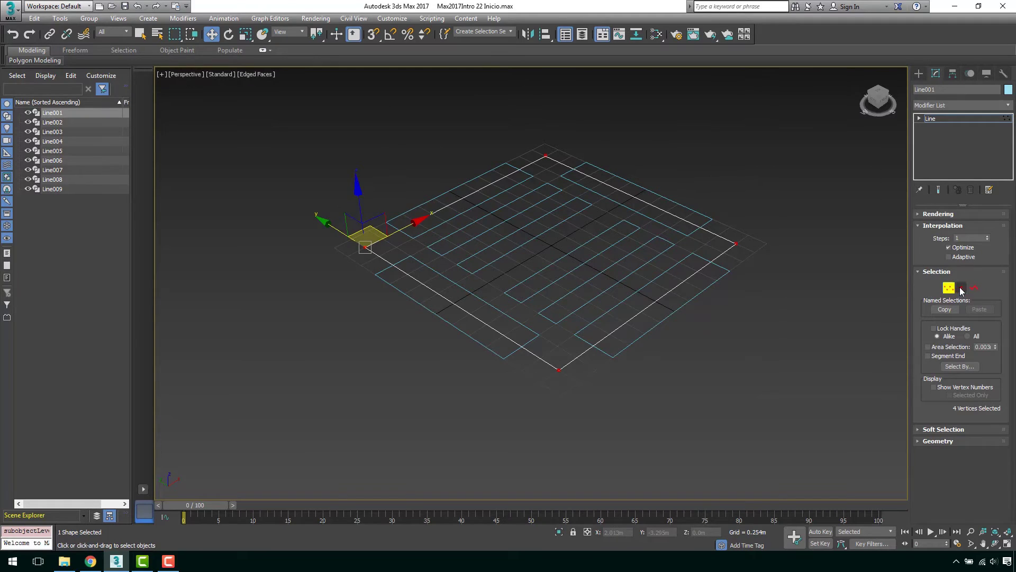
drag(814, 440, 808, 431)
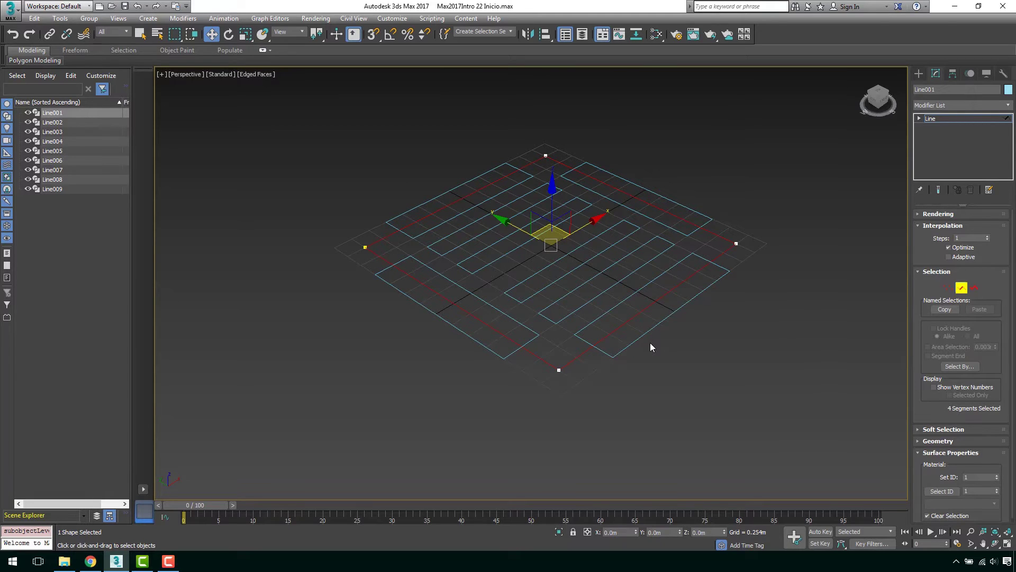
At Spline level, select the outer outline and open its right-click quad menu
click(974, 288)
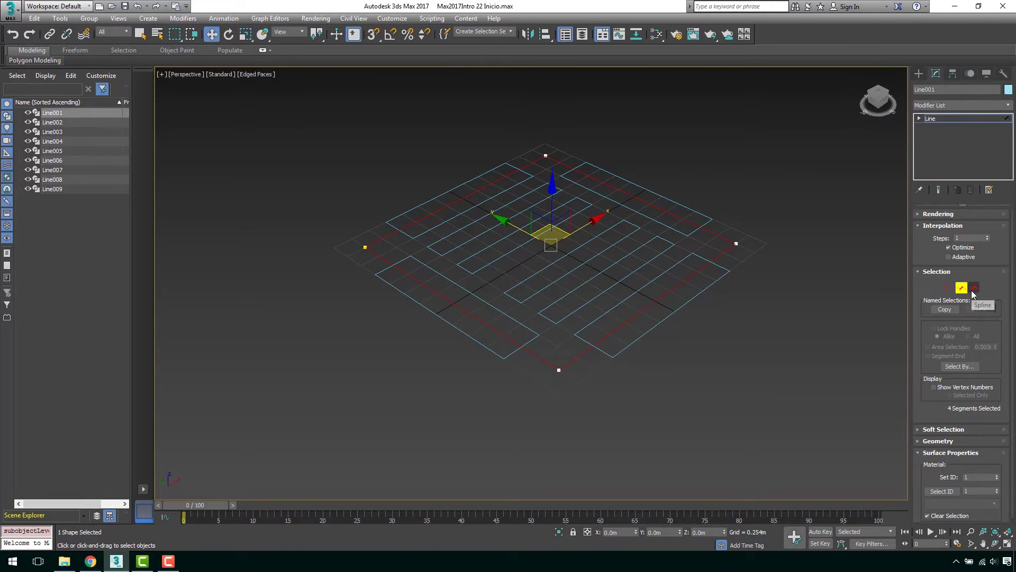
click(501, 331)
scroll(561, 311, up, 3)
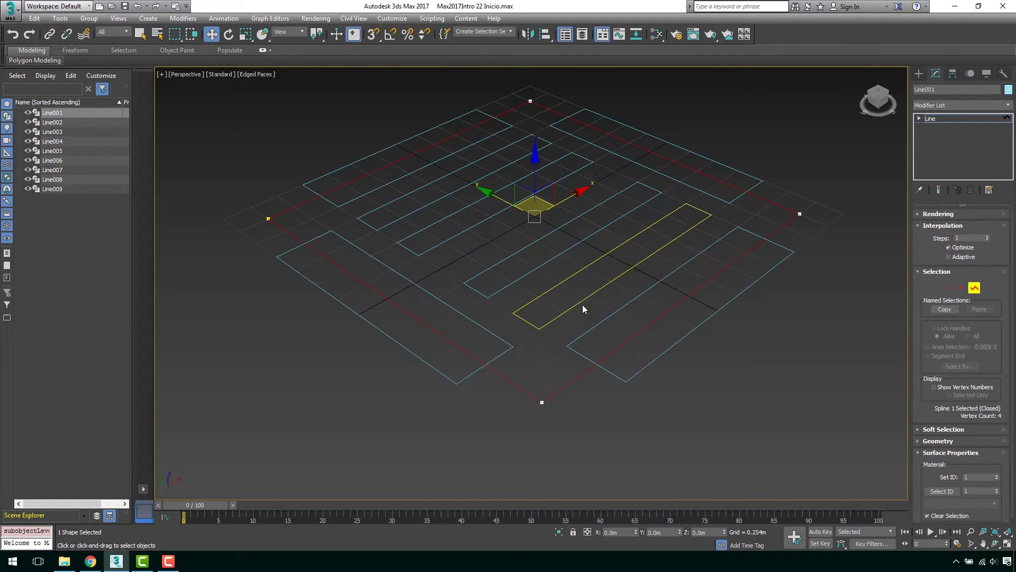
mouse_move(582, 310)
alt+middle_down()
mouse_move(598, 280)
mouse_move(603, 314)
alt+middle_up()
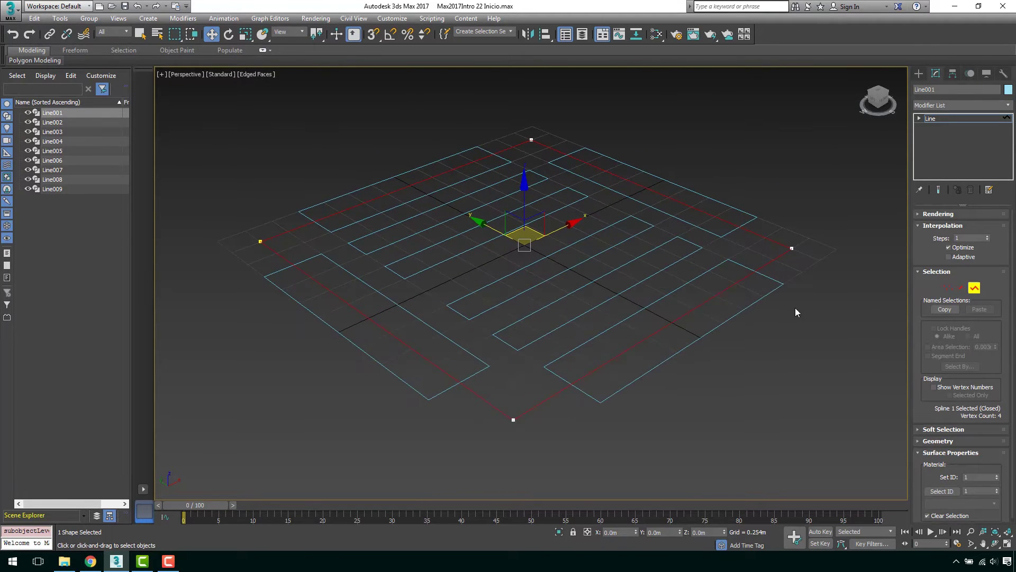
right_click(715, 284)
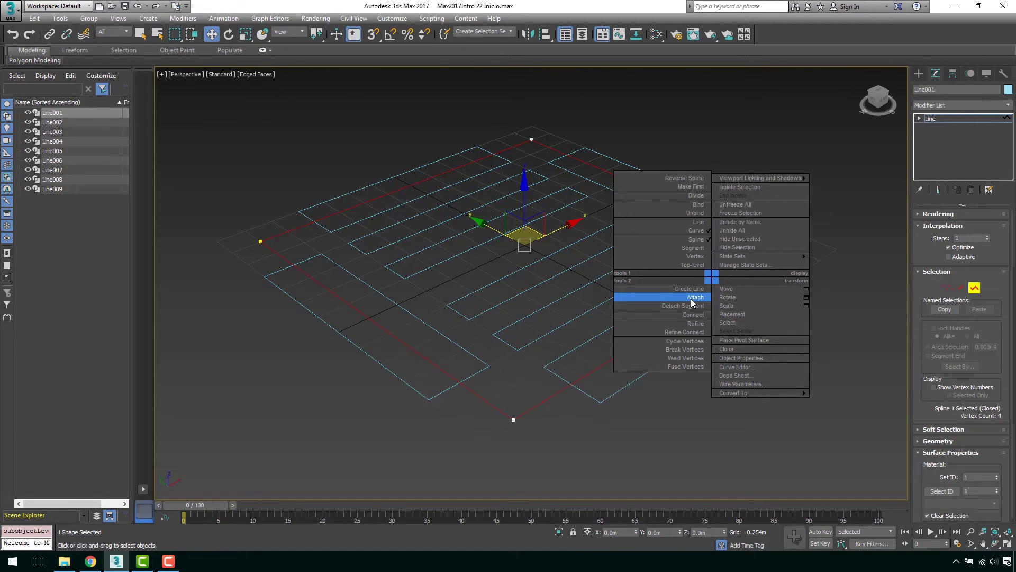
Attach the four edge rectangles Line002–Line005 to Line001, then exit sub-object mode and deselect
click(691, 299)
click(680, 220)
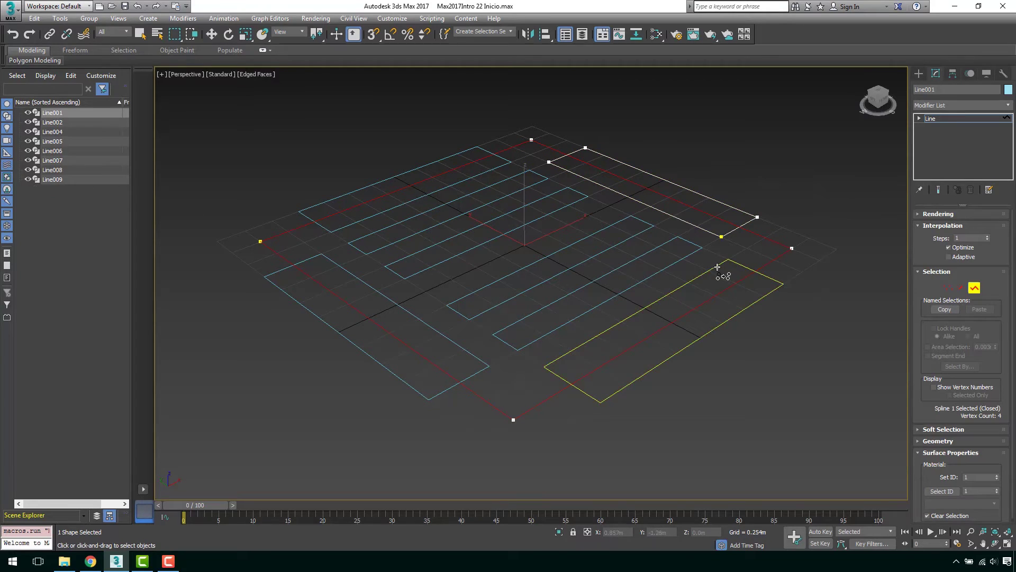
click(619, 326)
click(459, 357)
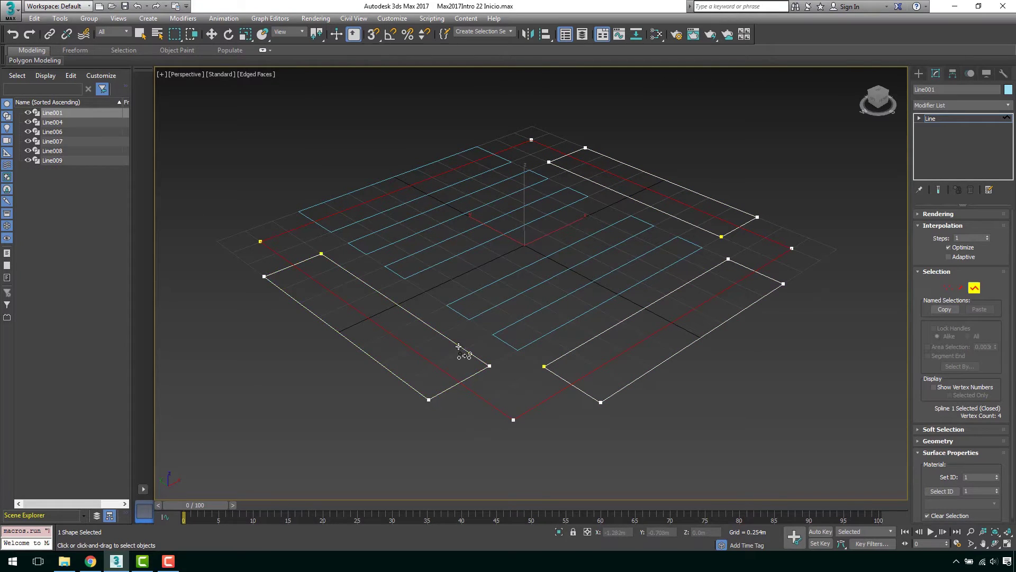
click(350, 228)
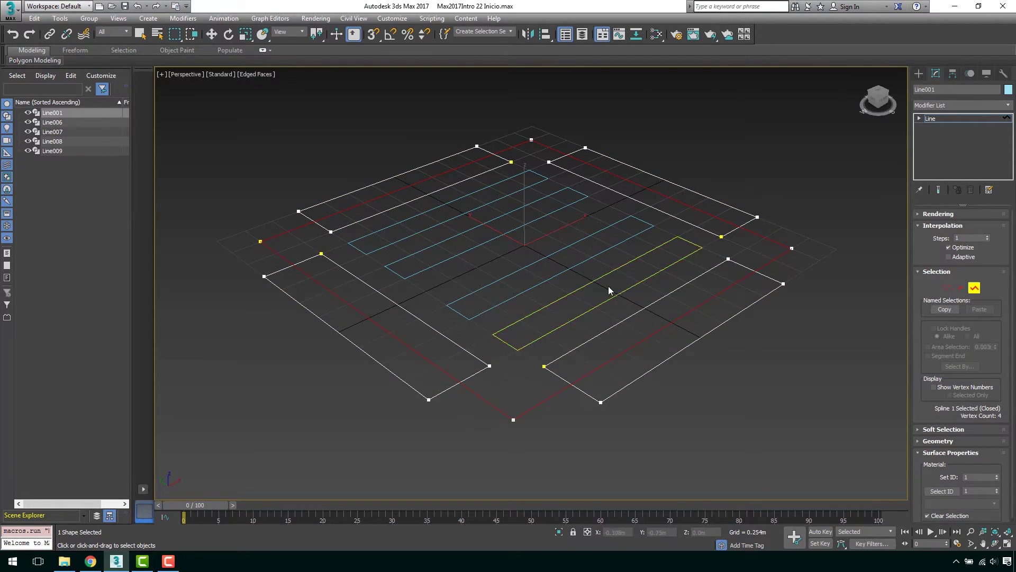
key(w)
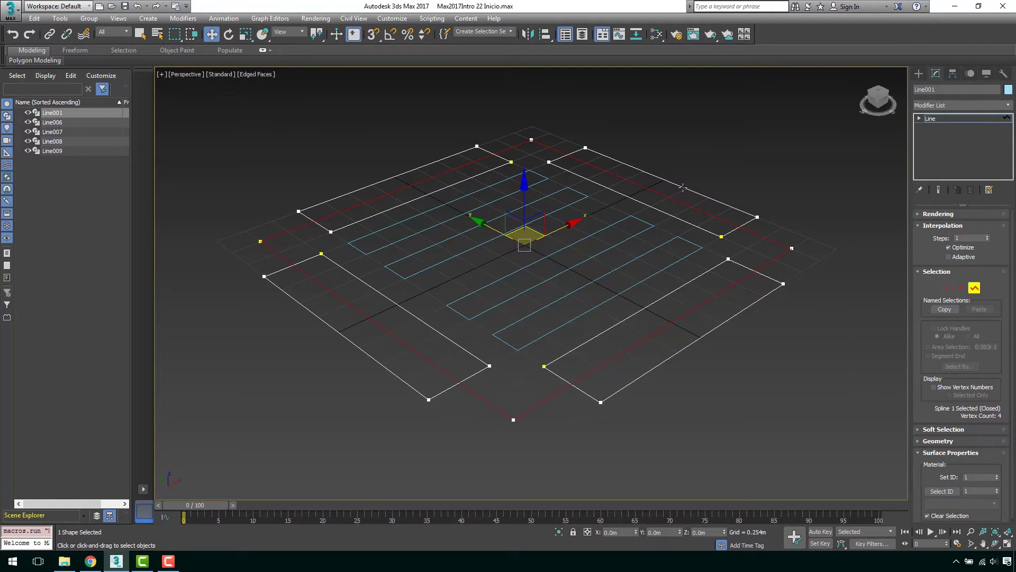
click(975, 287)
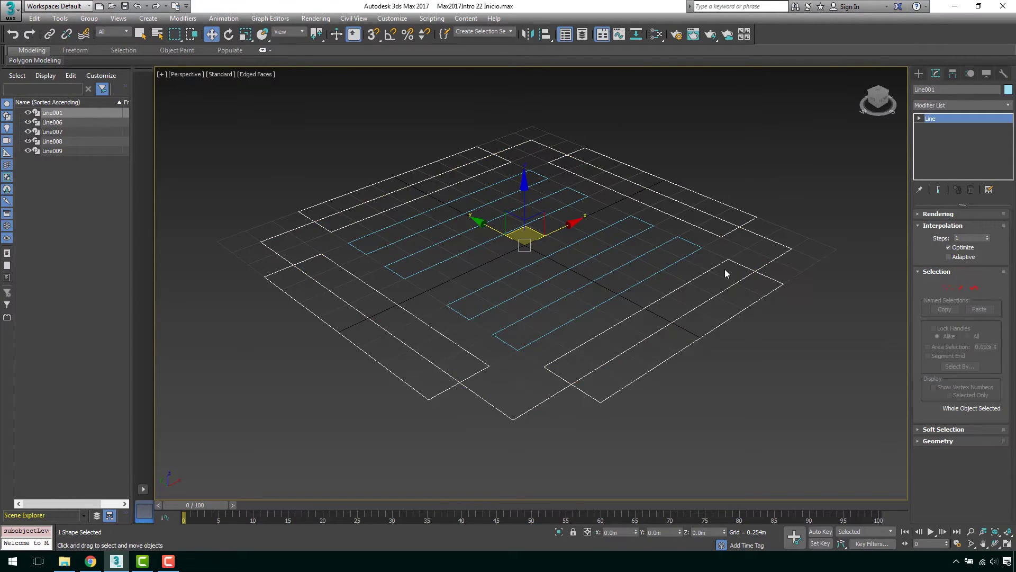
click(784, 380)
scroll(648, 303, down, 3)
scroll(675, 352, up, 3)
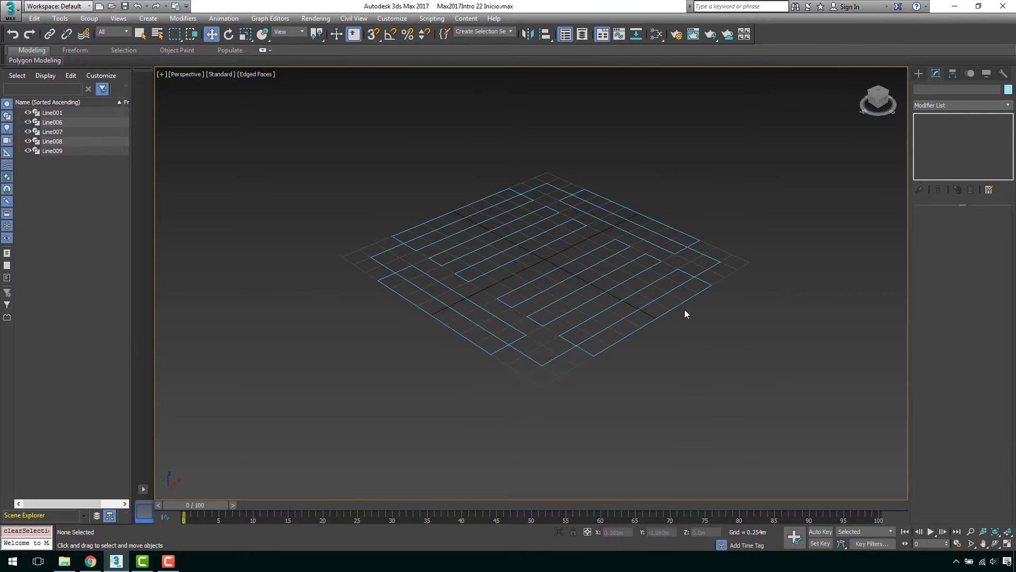
Select Line001, lift it upward along Z, and orbit around the shapes
click(621, 324)
mouse_move(548, 241)
mouse_down()
mouse_move(519, 120)
mouse_move(524, 223)
mouse_up()
scroll(612, 290, up, 2)
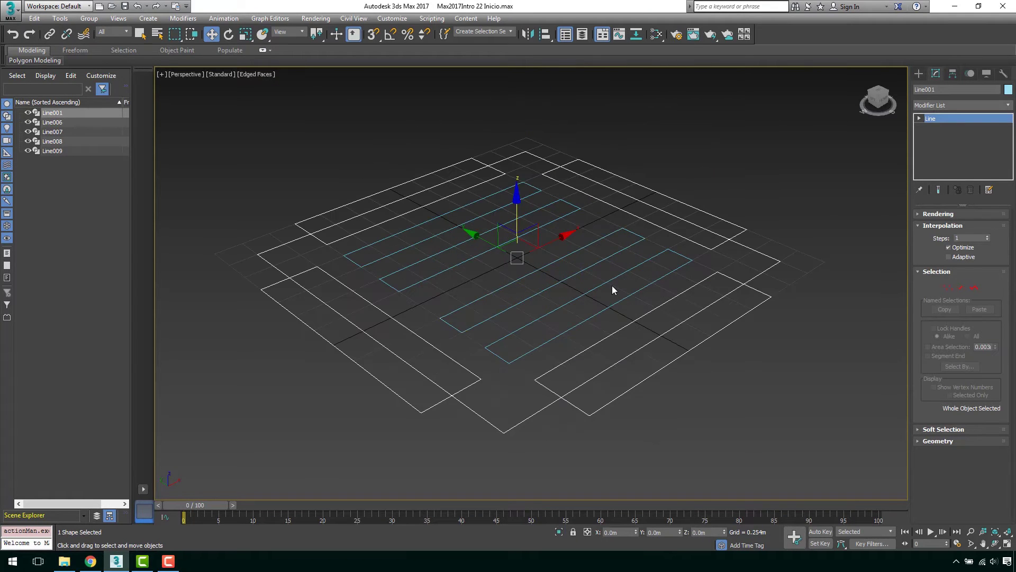
mouse_move(608, 294)
alt+middle_down()
mouse_move(777, 306)
mouse_move(755, 308)
mouse_move(766, 261)
alt+middle_up()
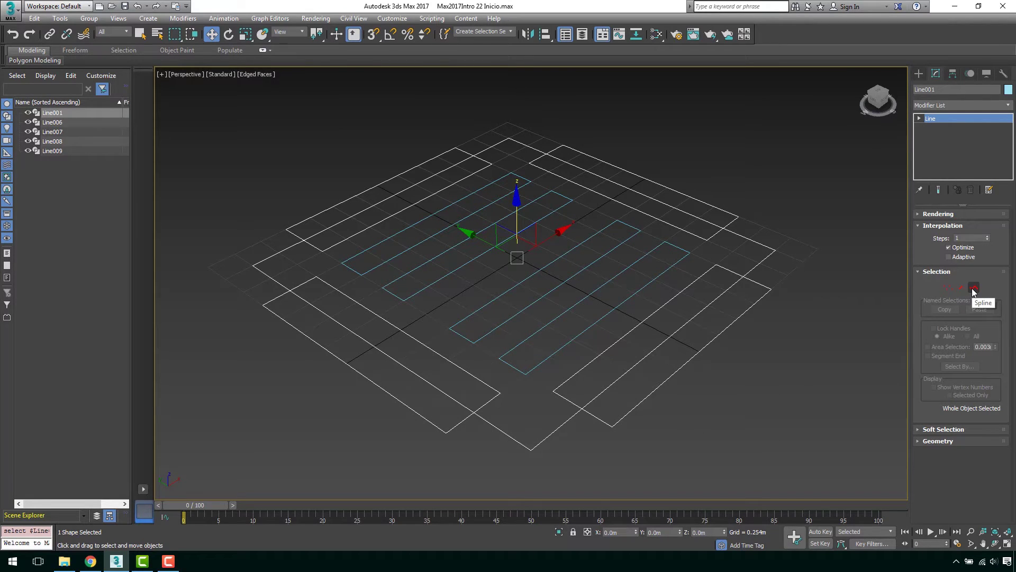
At Spline level, pick each attached rectangle in turn, ending on the lower-left one
click(974, 288)
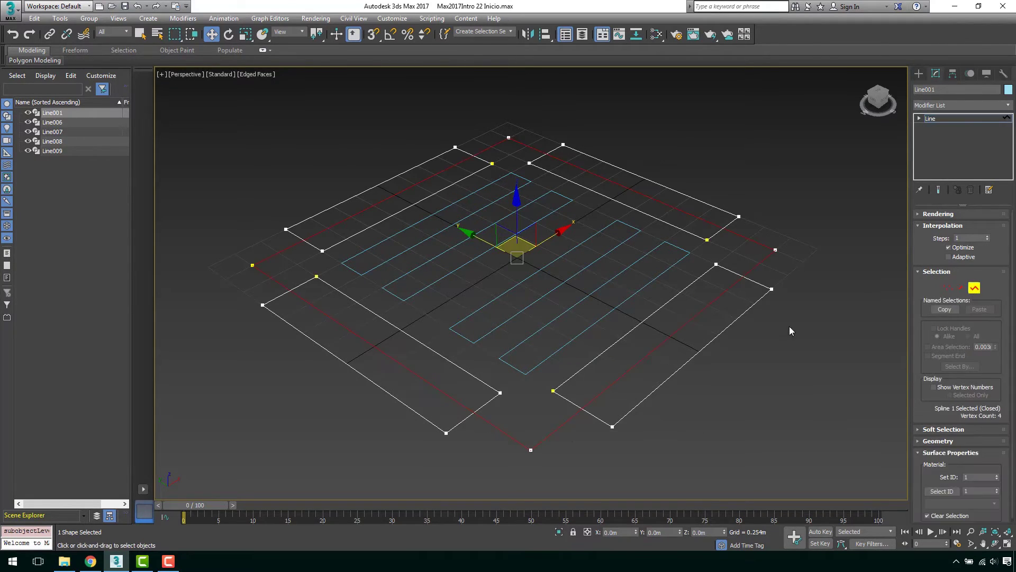
drag(734, 327, 728, 318)
click(643, 214)
click(440, 191)
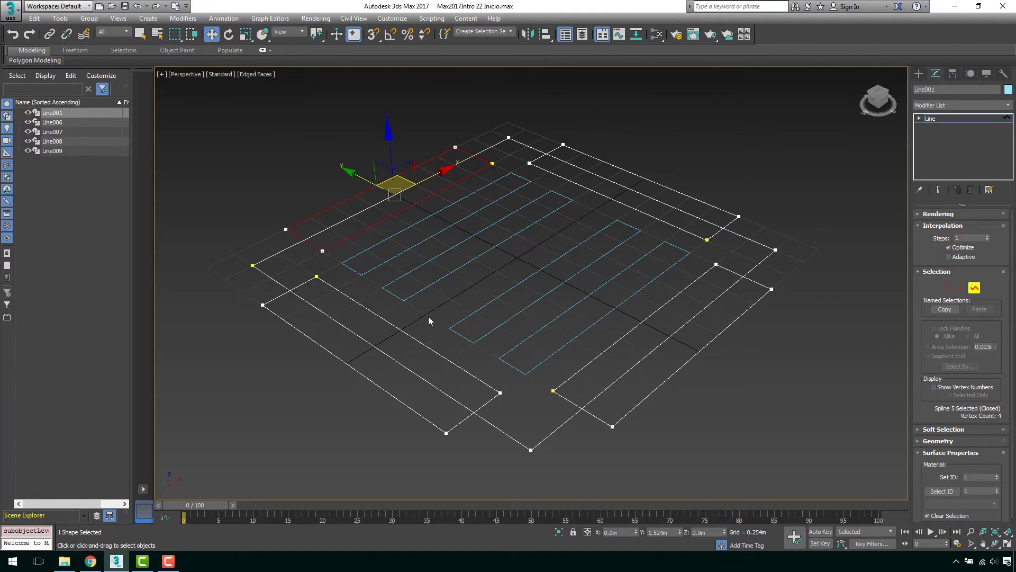
click(442, 361)
mouse_move(592, 372)
middle_down()
mouse_move(875, 378)
mouse_move(774, 352)
mouse_move(778, 339)
middle_up()
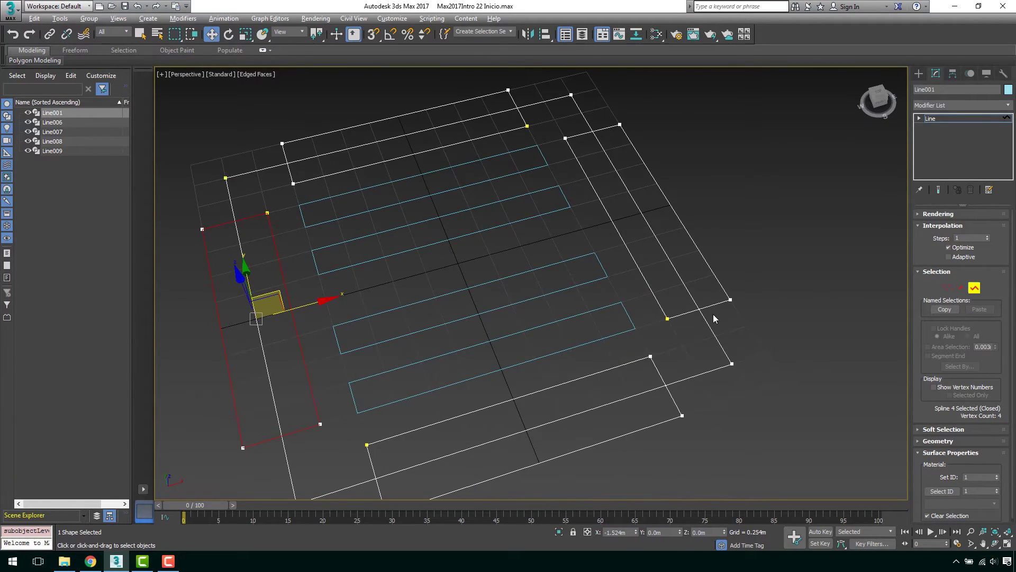
mouse_move(713, 313)
alt+middle_down()
mouse_move(687, 314)
mouse_move(698, 253)
alt+middle_up()
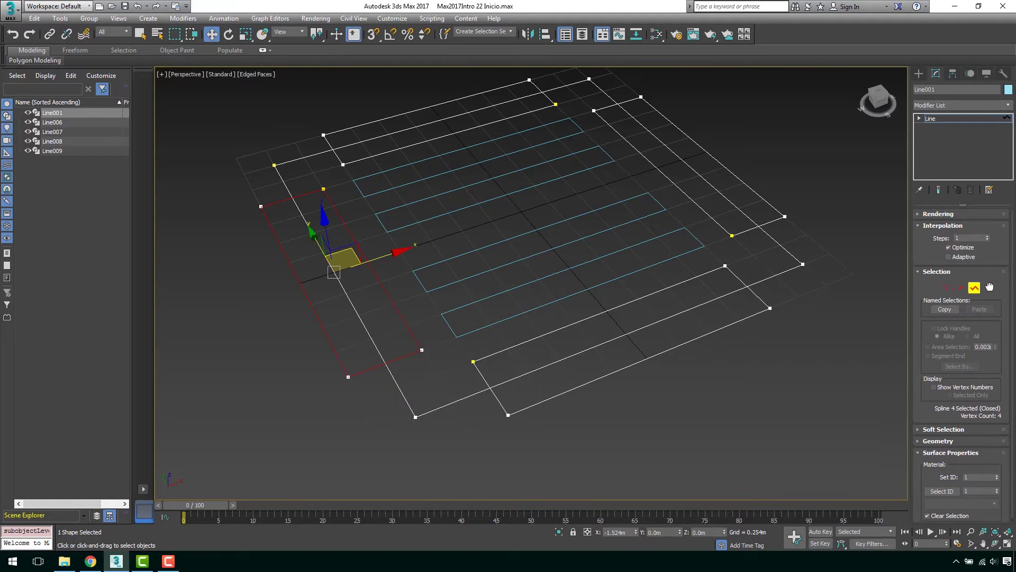
scroll(986, 264, down, 1)
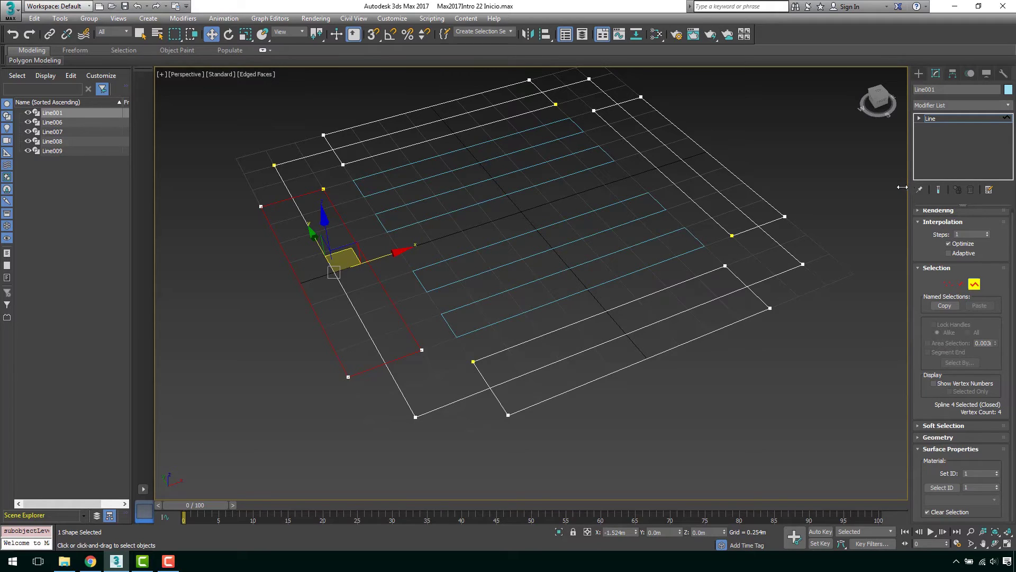
Widen the parameters to two columns, expand Geometry, and reposition the lower rectangle spline, then deselect it
drag(891, 186, 879, 188)
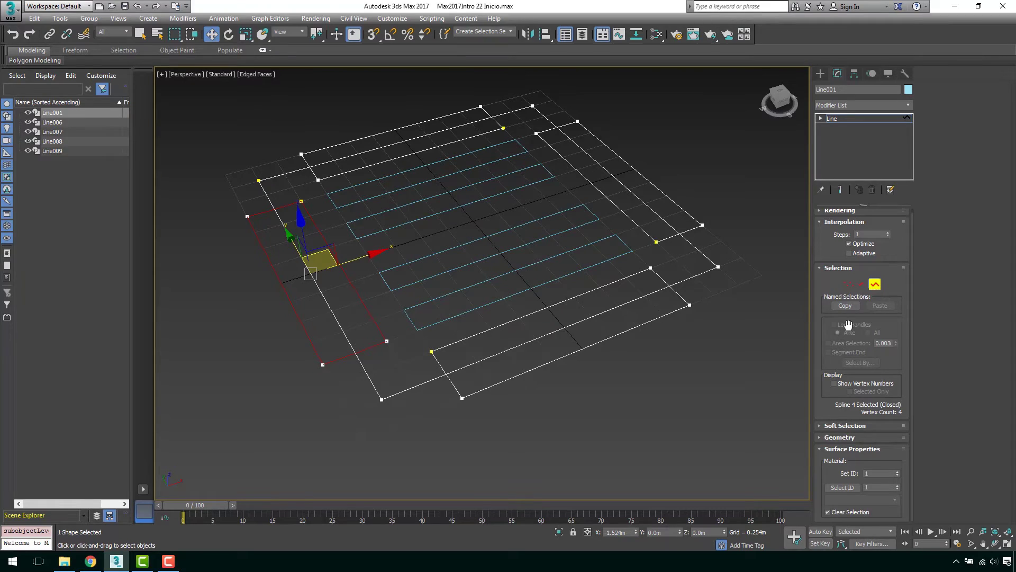
click(845, 440)
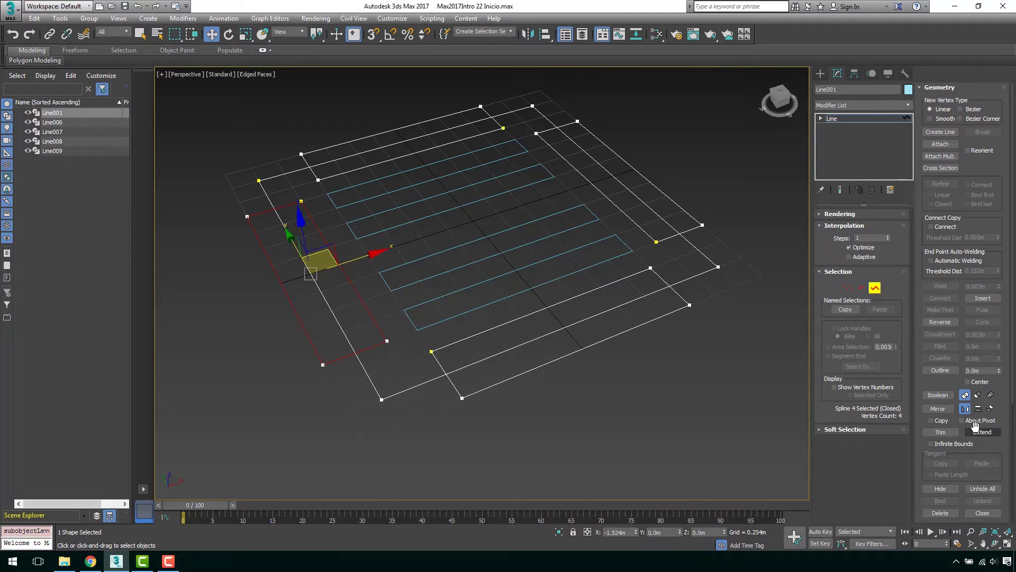
click(654, 411)
middle_drag(653, 411, 641, 370)
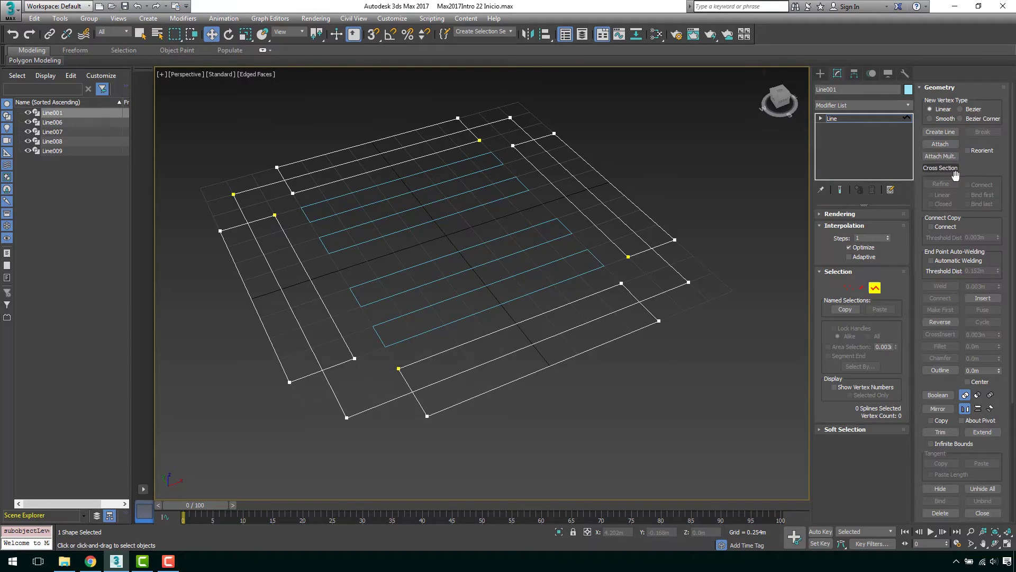
scroll(984, 376, down, 1)
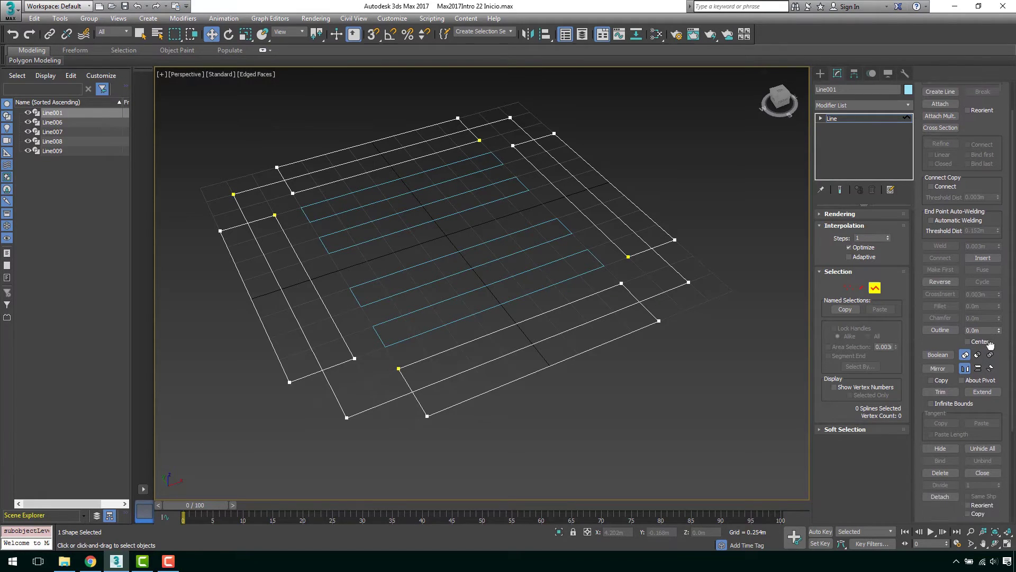
scroll(953, 352, down, 1)
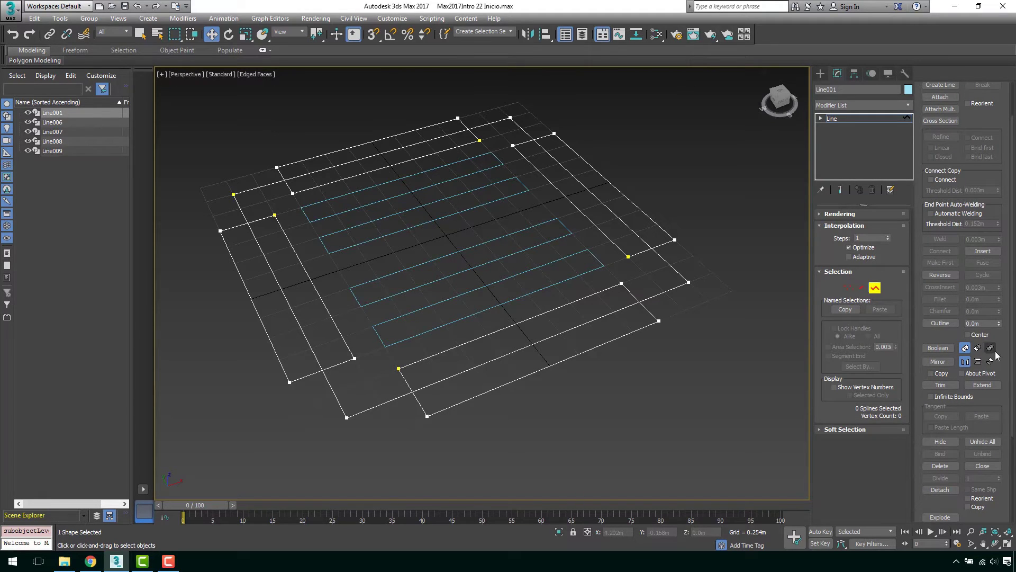
mouse_move(1001, 344)
mouse_down()
mouse_move(995, 302)
mouse_move(951, 258)
mouse_up()
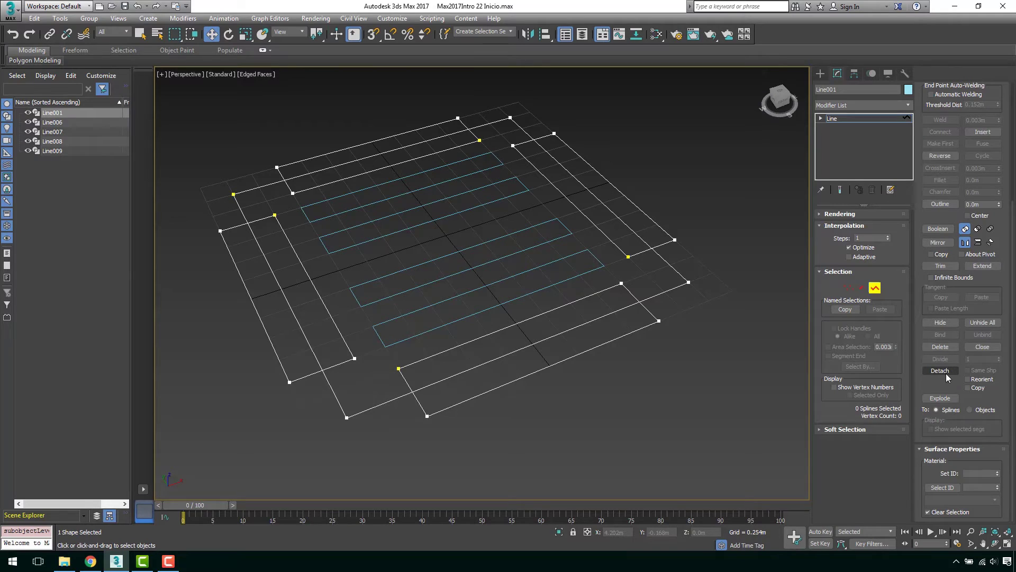
click(570, 358)
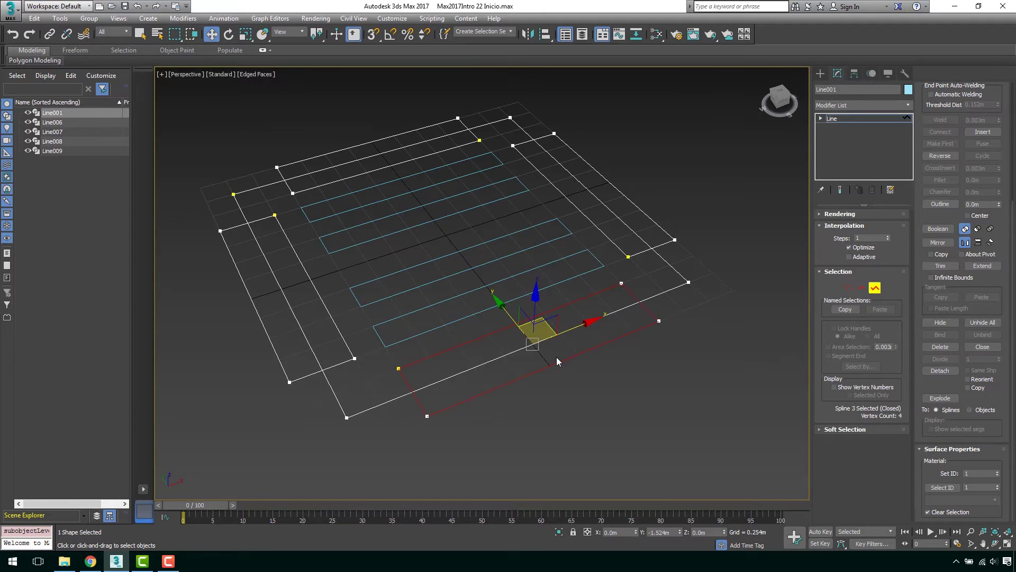
click(630, 354)
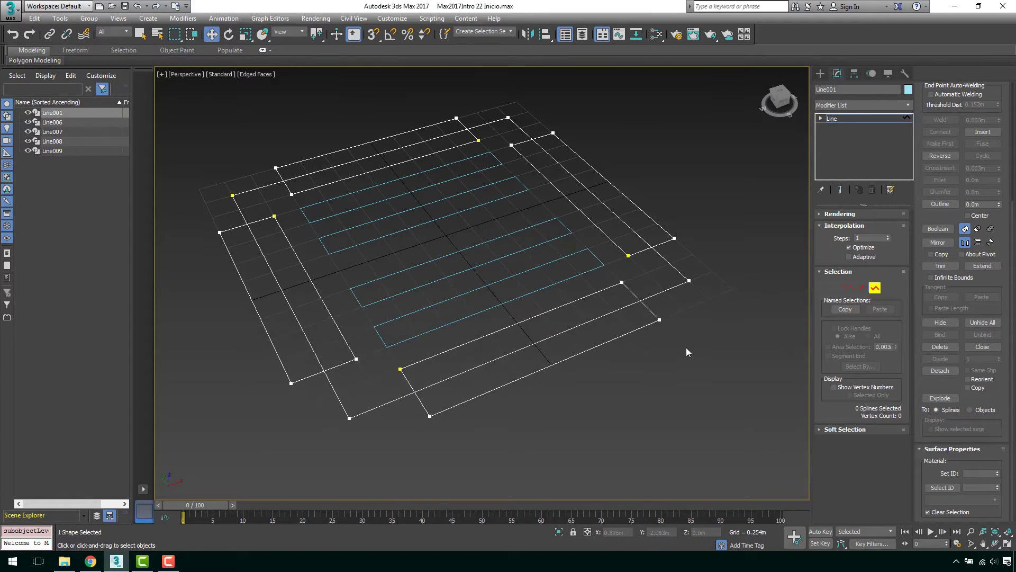
Trim away the overlapping segments at the upper-right and right tabs
click(940, 266)
scroll(567, 288, up, 2)
scroll(571, 289, up, 2)
scroll(582, 296, up, 2)
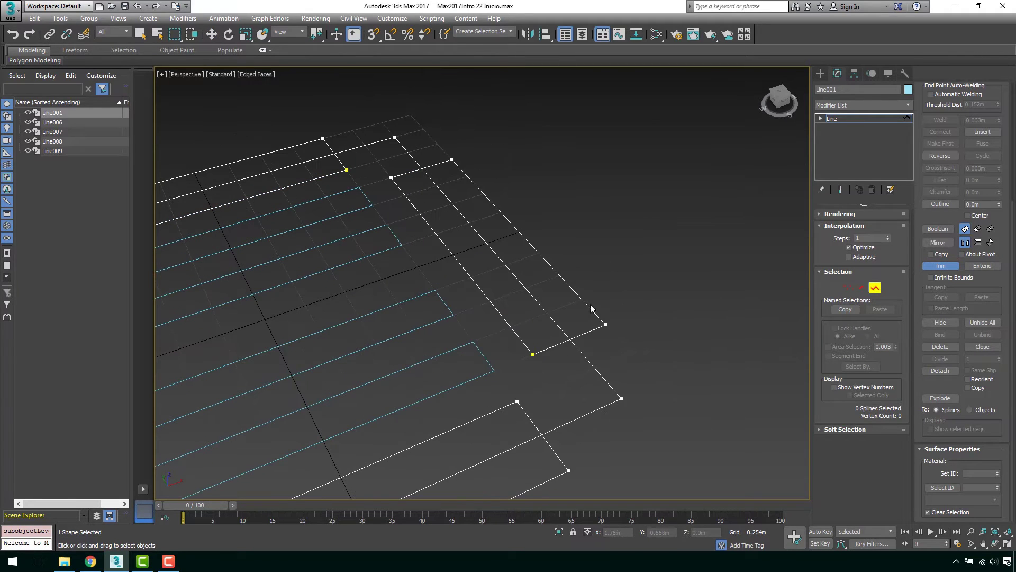
click(592, 331)
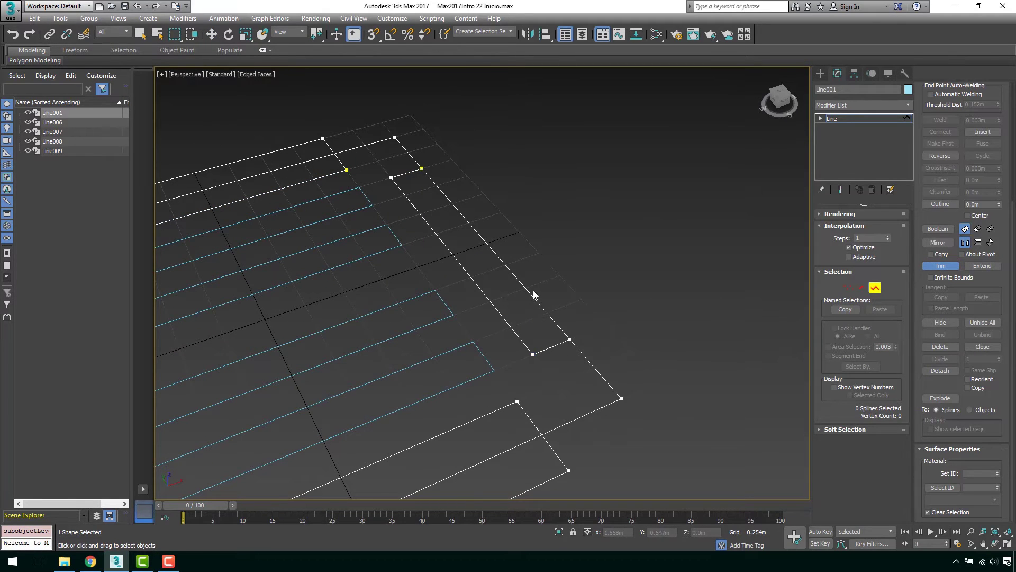
scroll(590, 355, down, 3)
scroll(629, 305, down, 2)
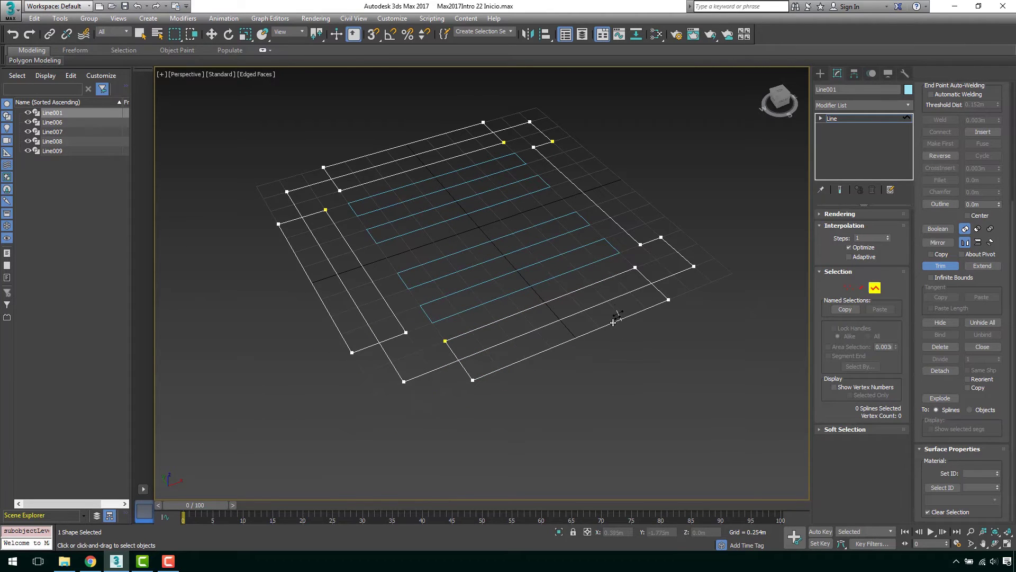
scroll(662, 303, up, 3)
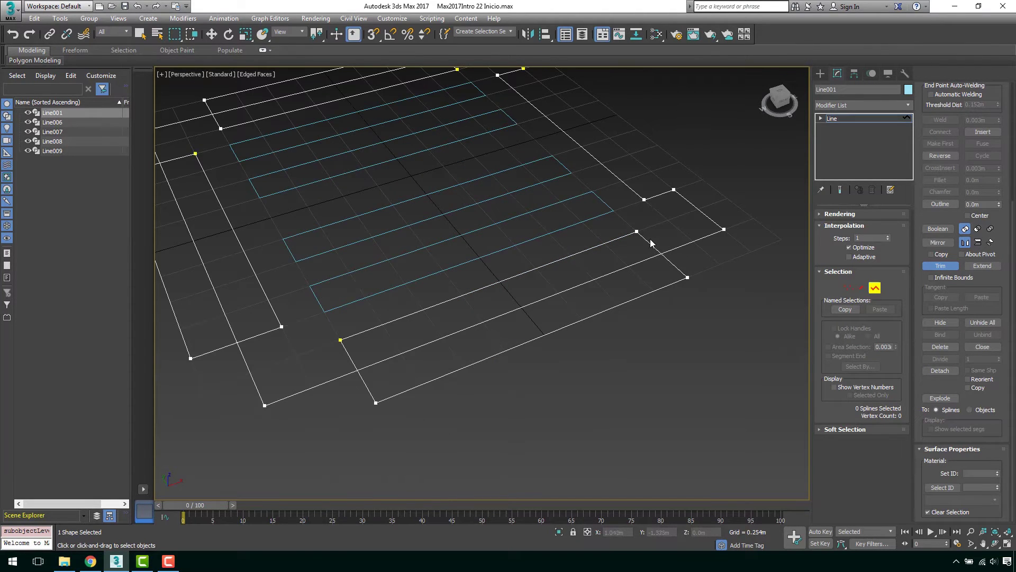
click(639, 298)
click(434, 339)
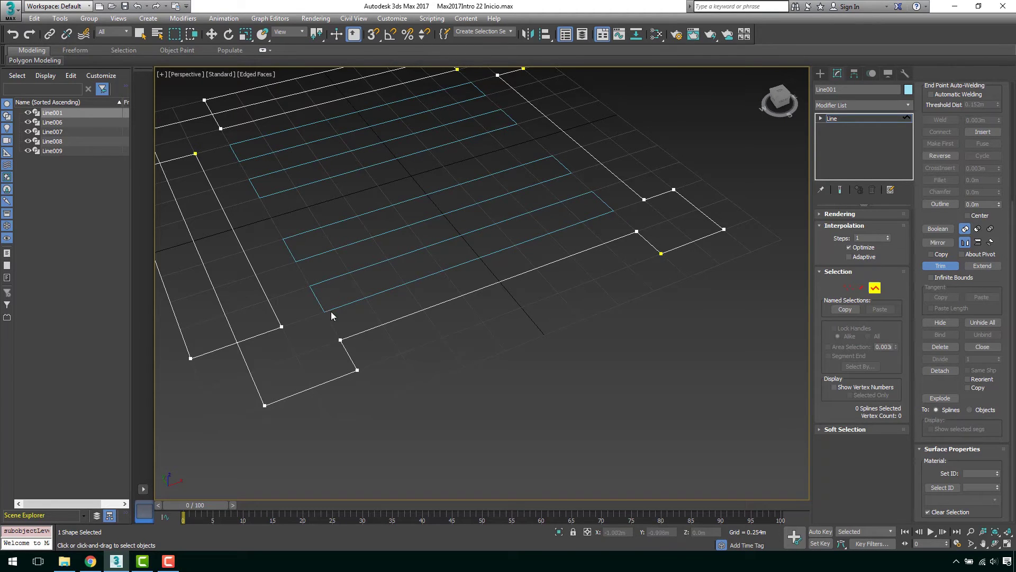
Trim the overlaps at the lower-left and top tabs, then exit Trim
middle_drag(332, 315, 415, 321)
click(370, 318)
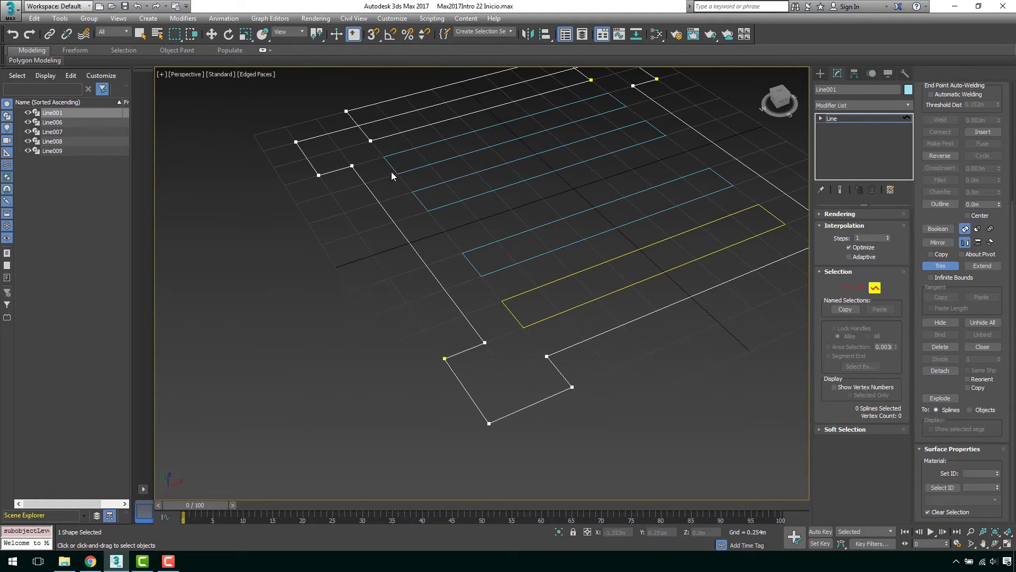
middle_drag(392, 171, 427, 227)
click(428, 212)
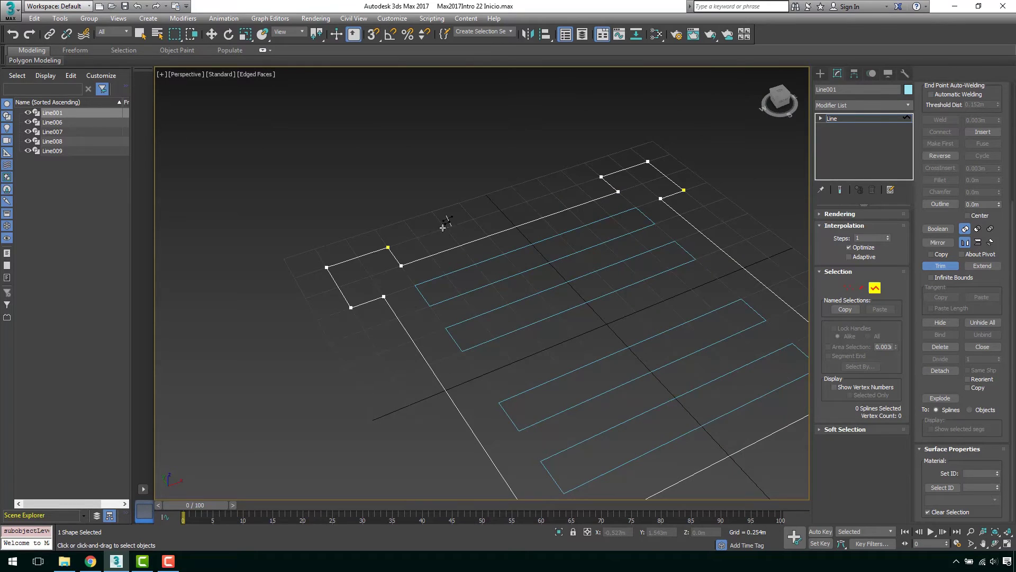
scroll(571, 260, down, 2)
scroll(527, 253, down, 2)
scroll(527, 253, up, 2)
scroll(533, 267, up, 1)
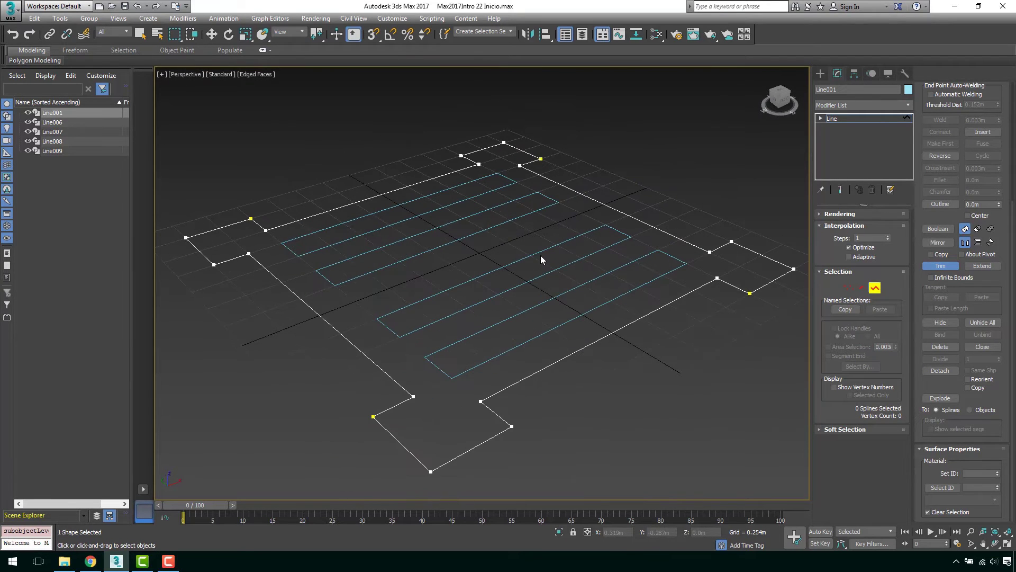
right_click(602, 259)
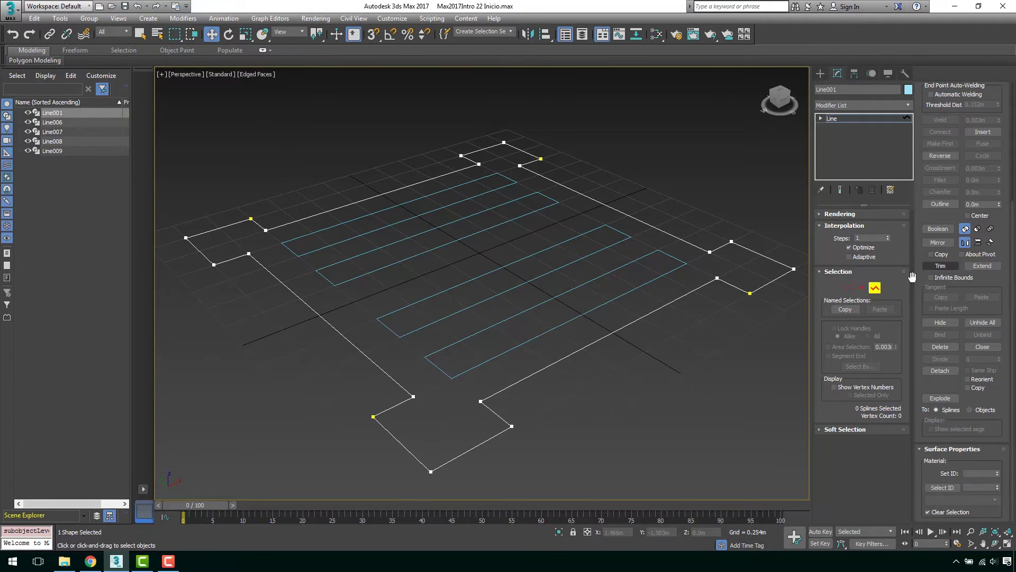
scroll(565, 276, down, 2)
scroll(642, 324, up, 2)
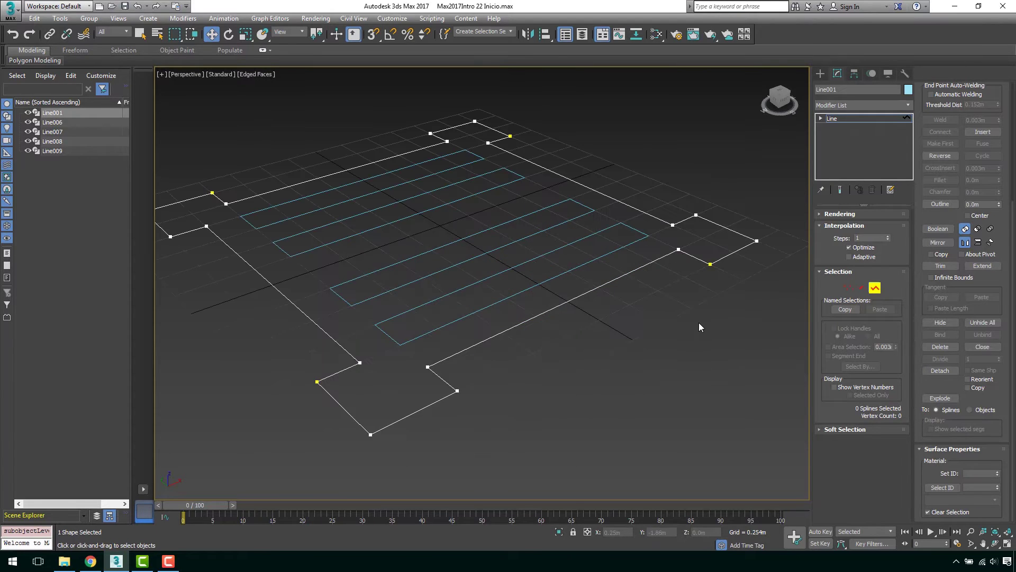
middle_drag(679, 319, 636, 320)
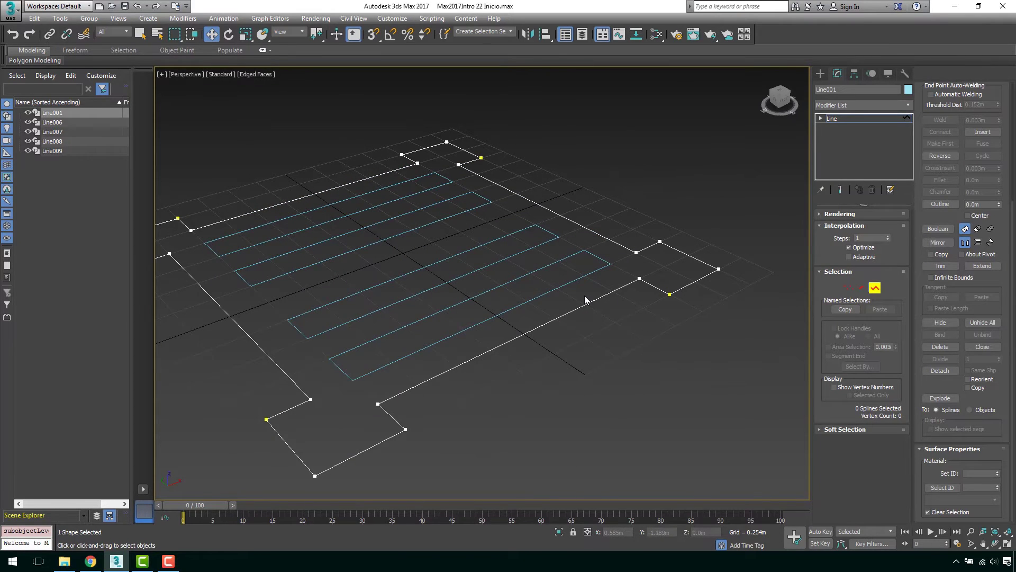
scroll(586, 301, up, 2)
scroll(636, 289, up, 1)
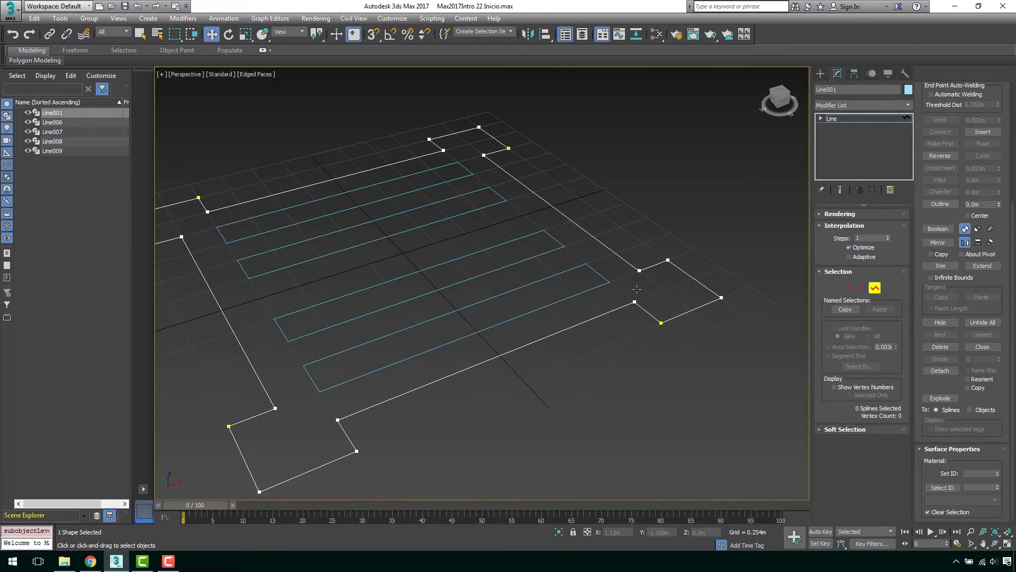
At Vertex level, try moving a right-tab corner vertex, undoing both attempts
scroll(635, 334, up, 1)
scroll(667, 309, up, 2)
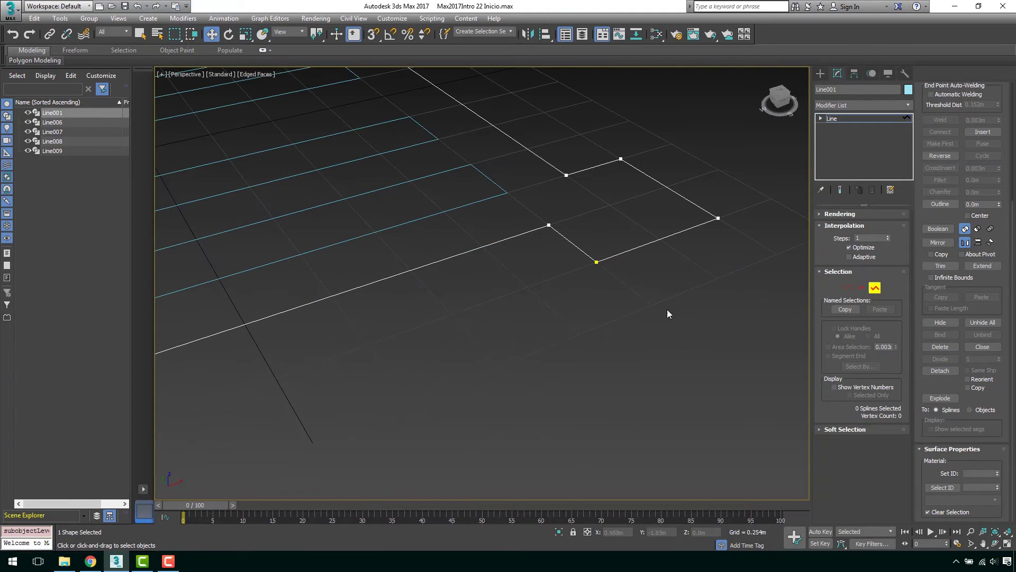
click(849, 289)
middle_drag(643, 250, 608, 322)
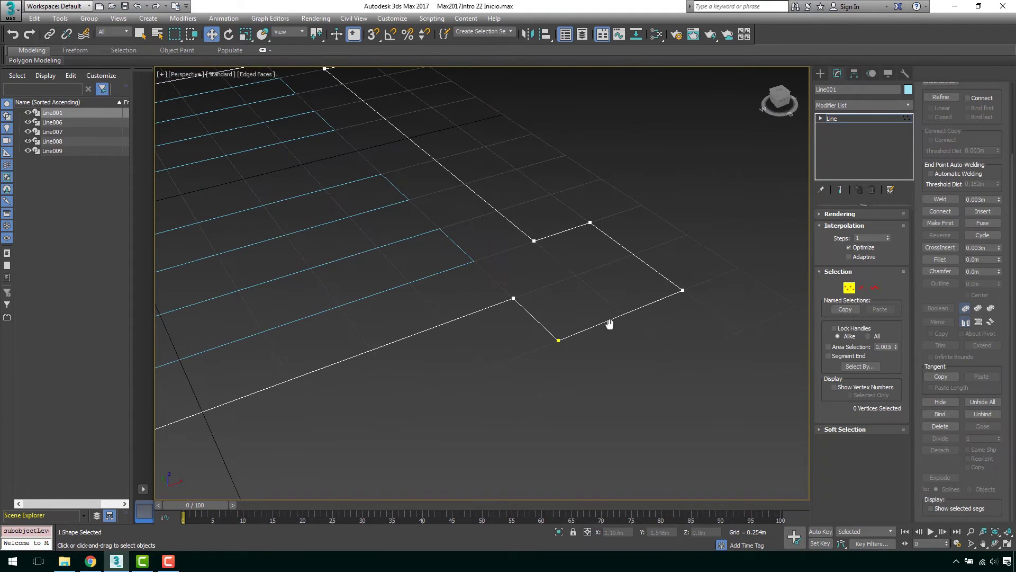
click(513, 298)
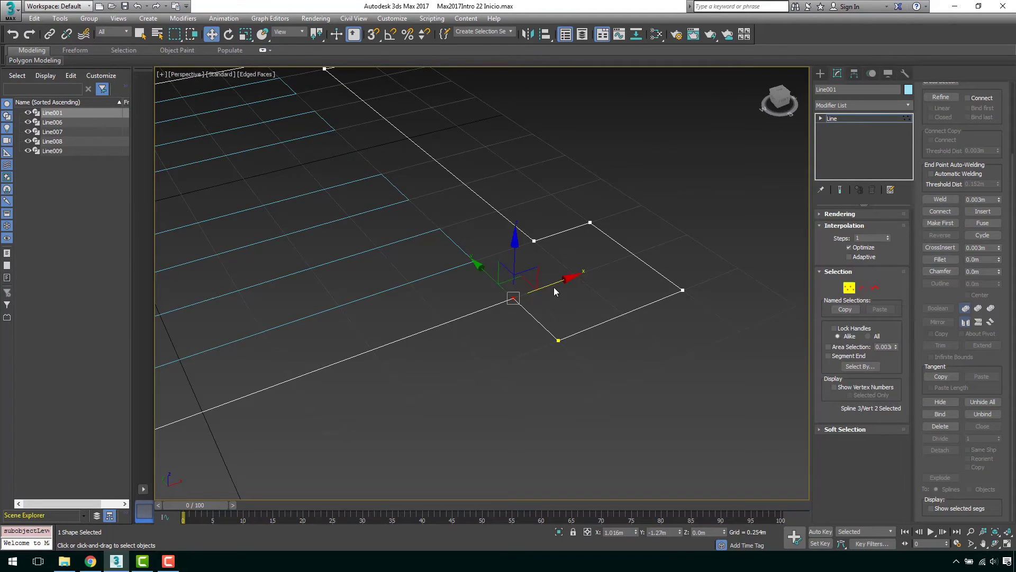
drag(554, 284, 449, 321)
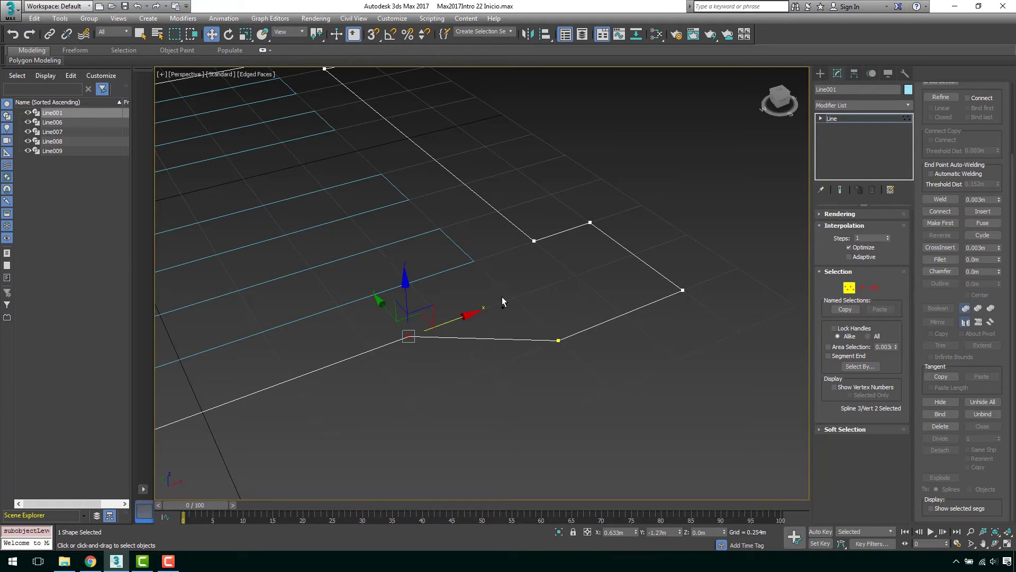
key(ctrl+z)
mouse_move(515, 282)
mouse_down()
mouse_move(524, 289)
mouse_move(477, 341)
mouse_up()
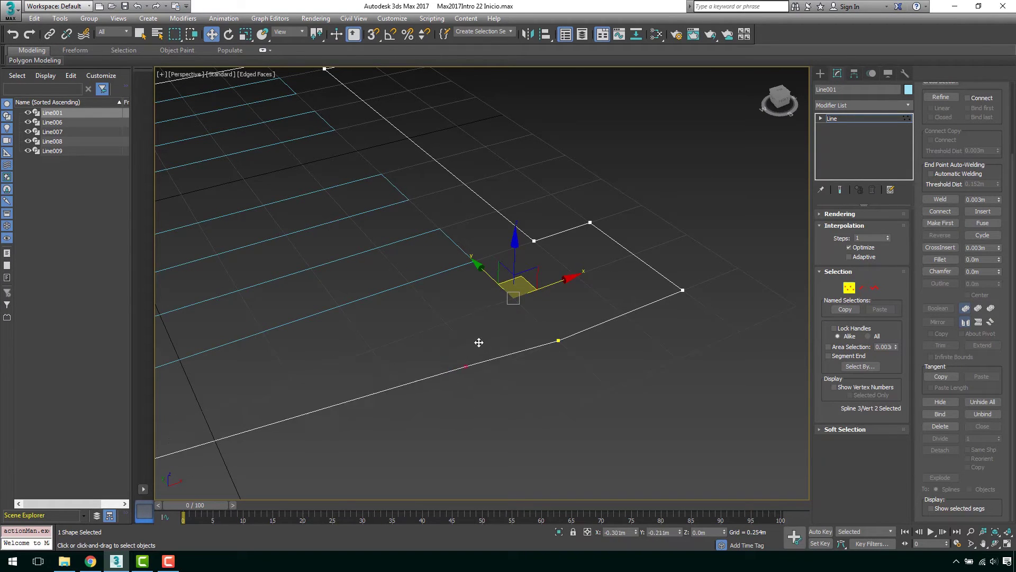
key(ctrl+z)
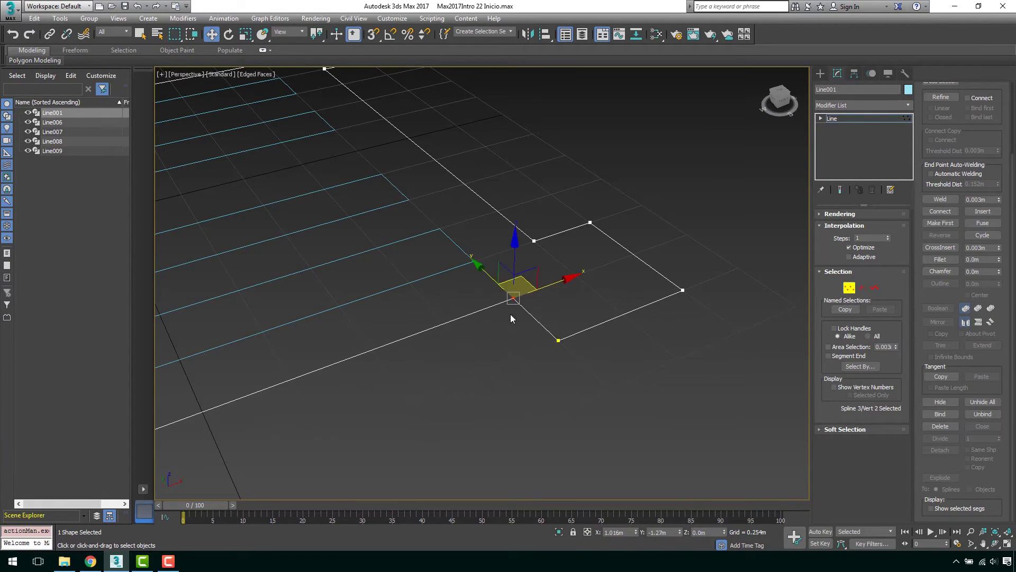
Move the right tab's corner vertex into its final position
click(558, 341)
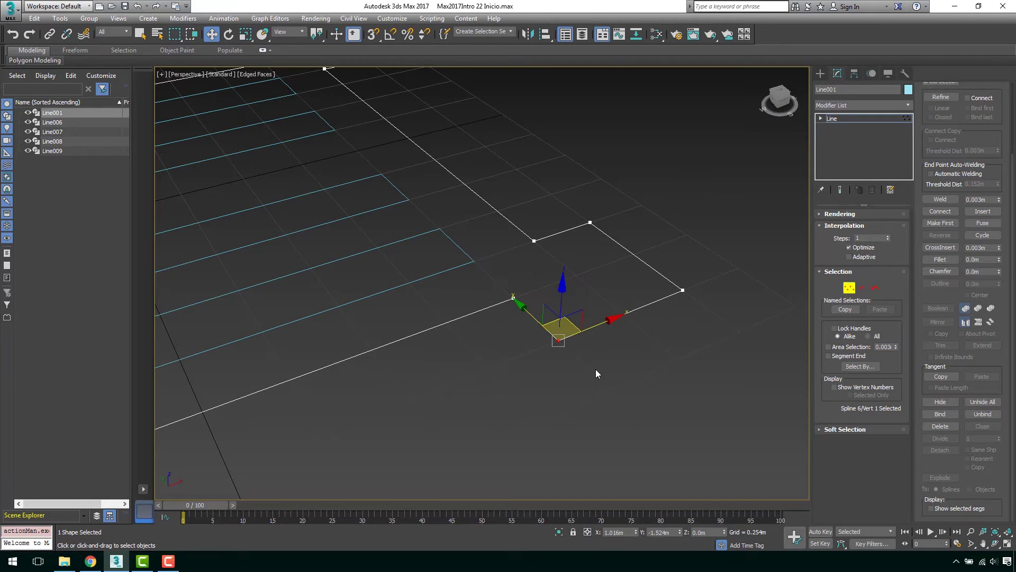
mouse_move(574, 327)
mouse_down()
mouse_move(711, 460)
mouse_move(755, 387)
mouse_move(574, 326)
mouse_up()
click(567, 374)
scroll(562, 377, up, 5)
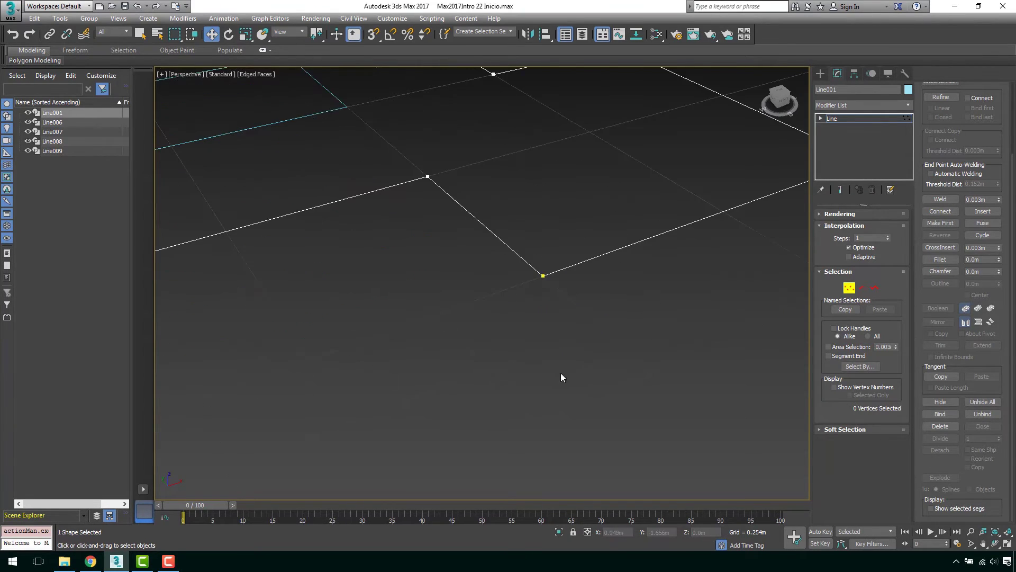
click(541, 279)
drag(544, 268, 599, 359)
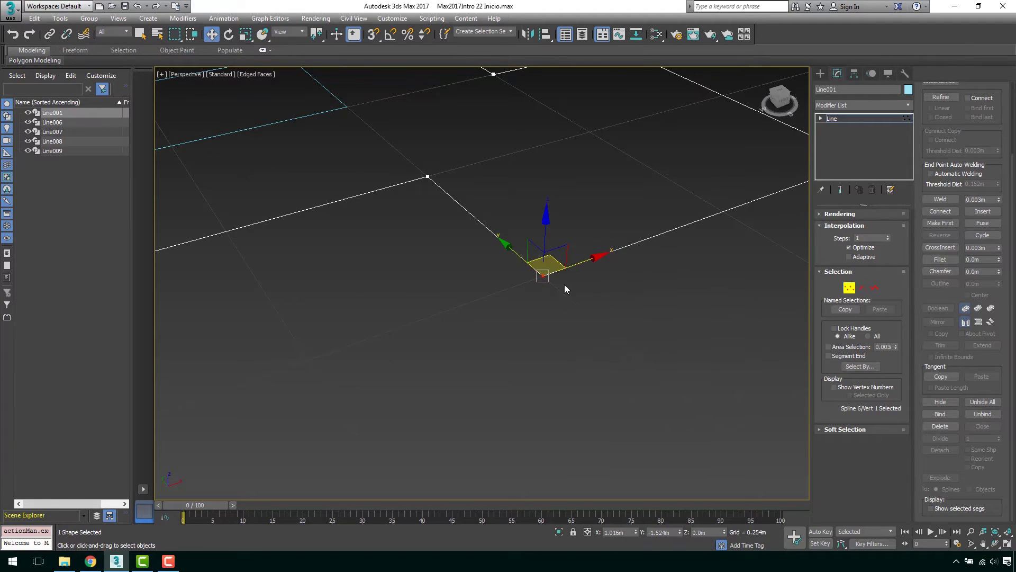
Exit Vertex sub-object mode, leaving the whole Line001 object selected
scroll(561, 294, down, 4)
scroll(560, 281, up, 2)
scroll(601, 290, up, 2)
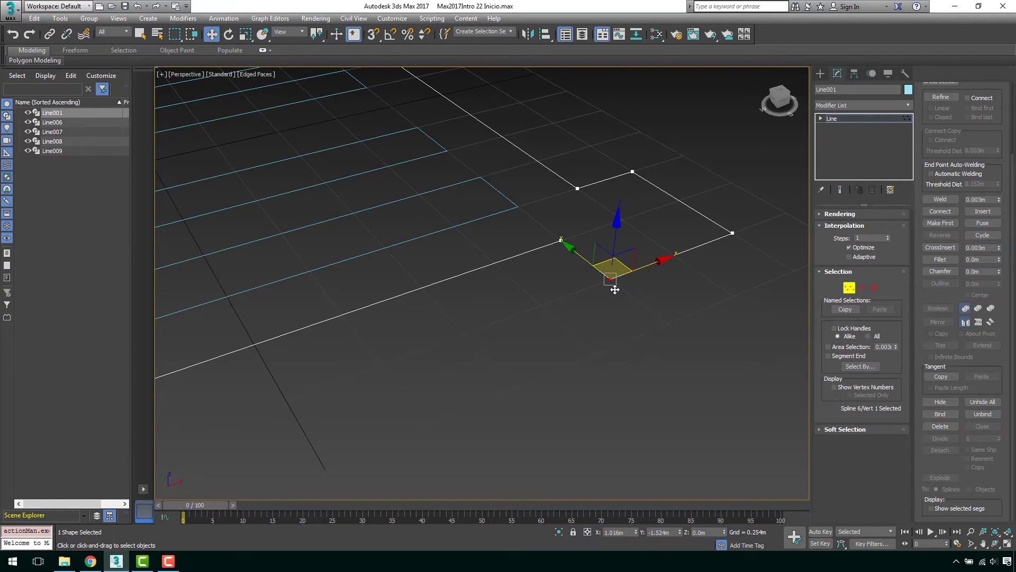
scroll(583, 254, down, 3)
scroll(593, 259, down, 1)
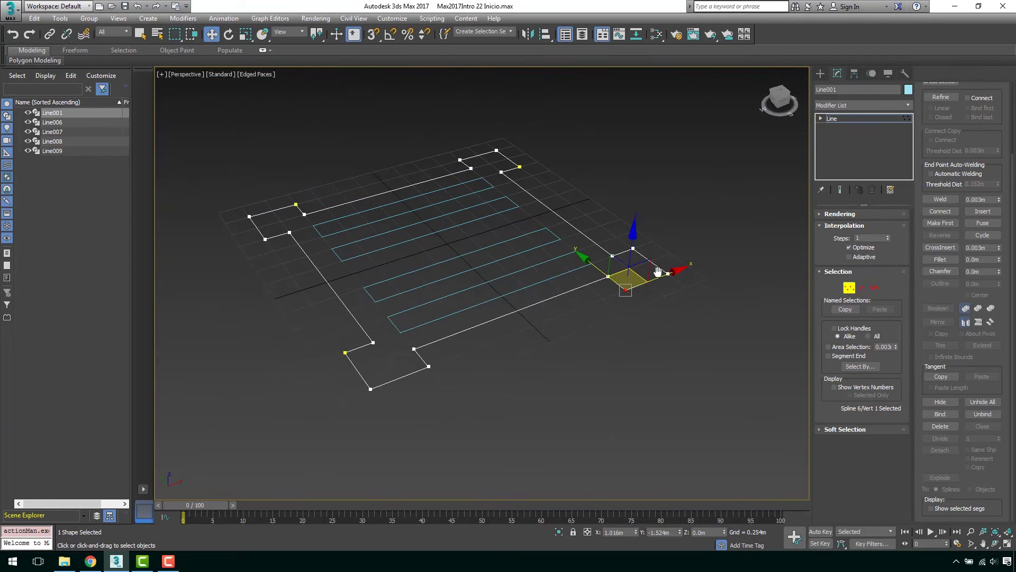
scroll(659, 271, up, 2)
scroll(635, 315, up, 1)
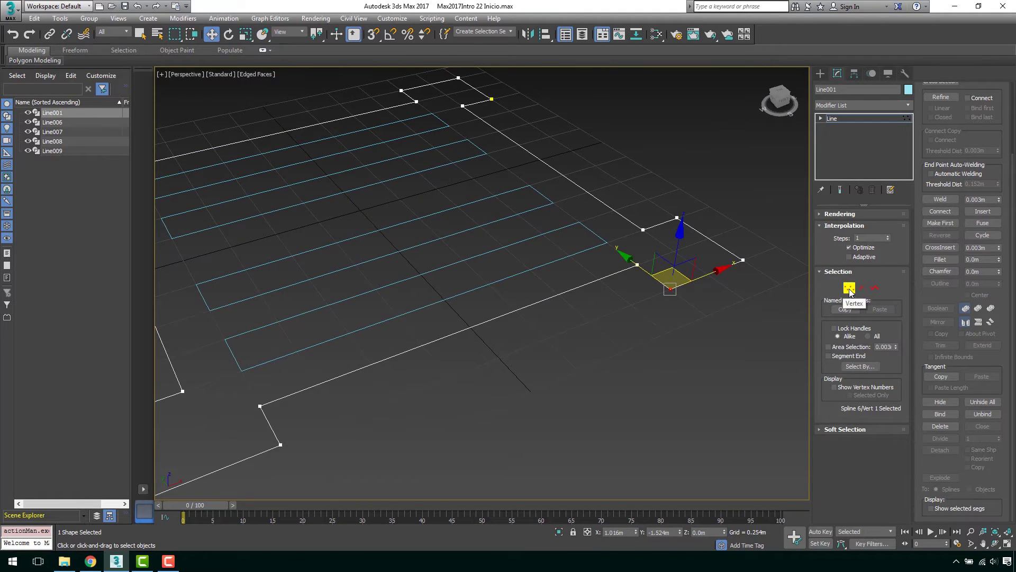
click(848, 288)
scroll(699, 298, down, 2)
scroll(670, 303, down, 2)
Open Line001's Modifier List and scroll down to highlight Extrude
scroll(661, 297, up, 1)
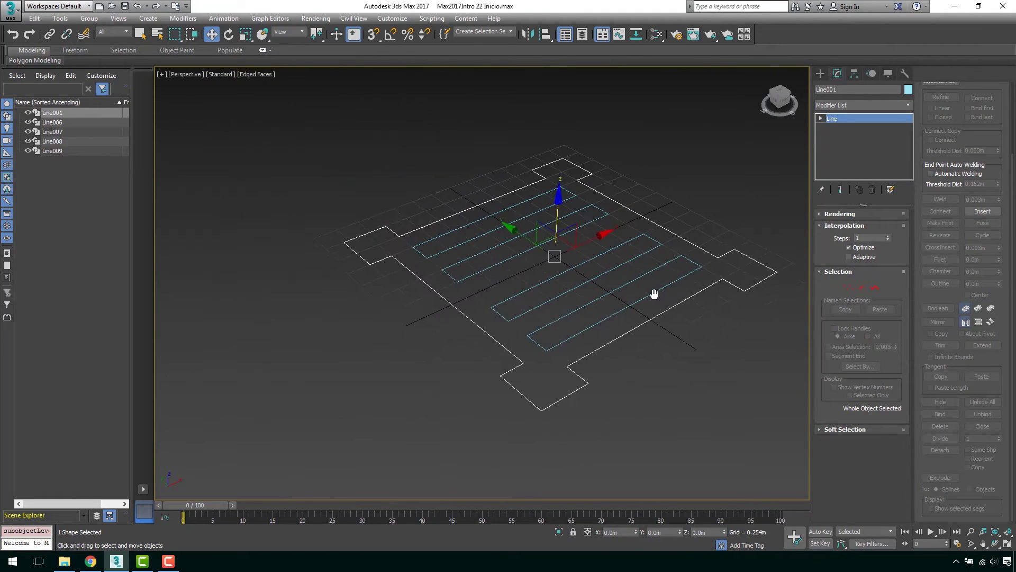
scroll(696, 278, down, 2)
scroll(726, 294, up, 3)
scroll(633, 283, down, 2)
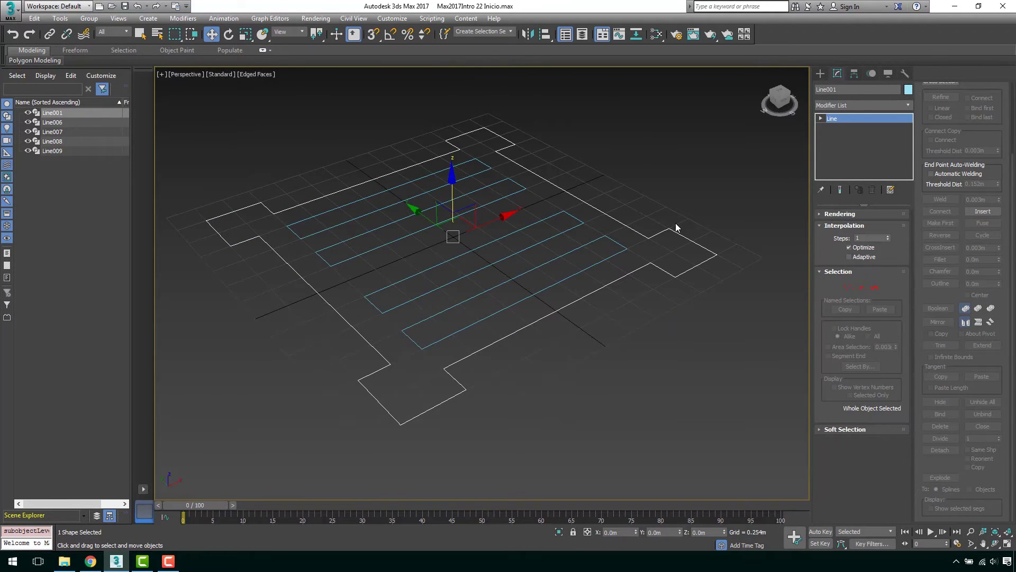
click(882, 107)
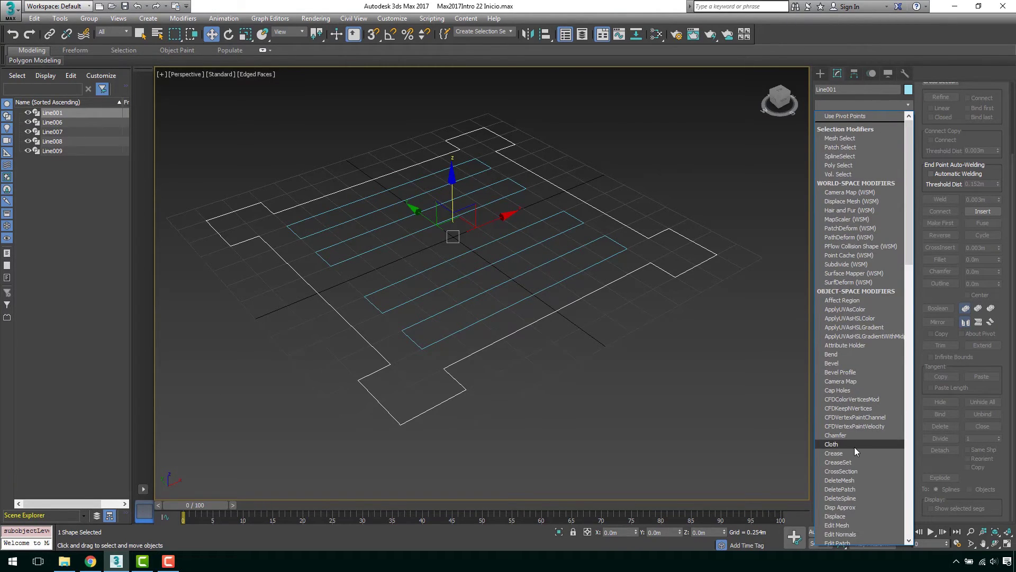
scroll(857, 265, down, 2)
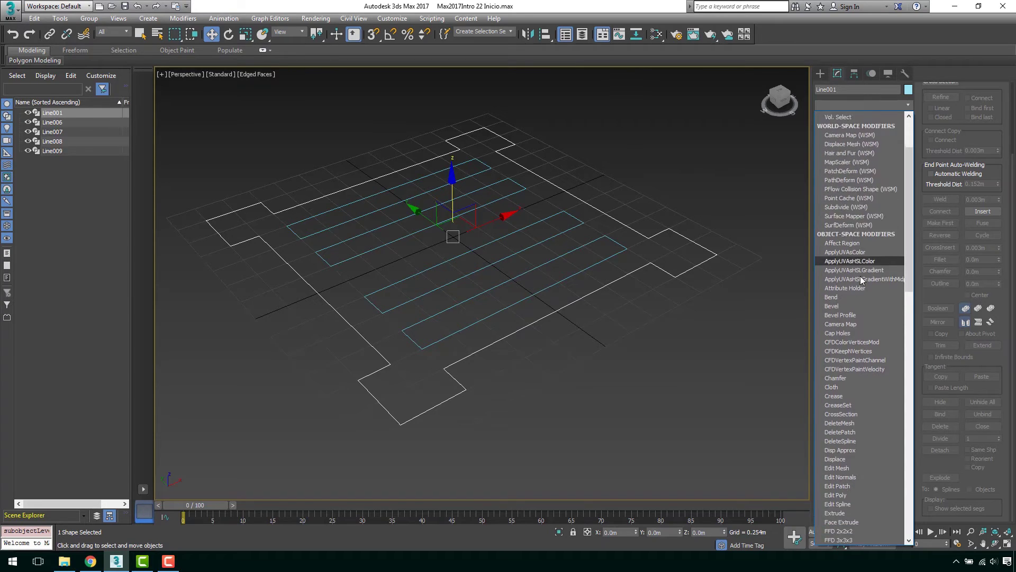
scroll(861, 277, down, 2)
scroll(863, 284, down, 2)
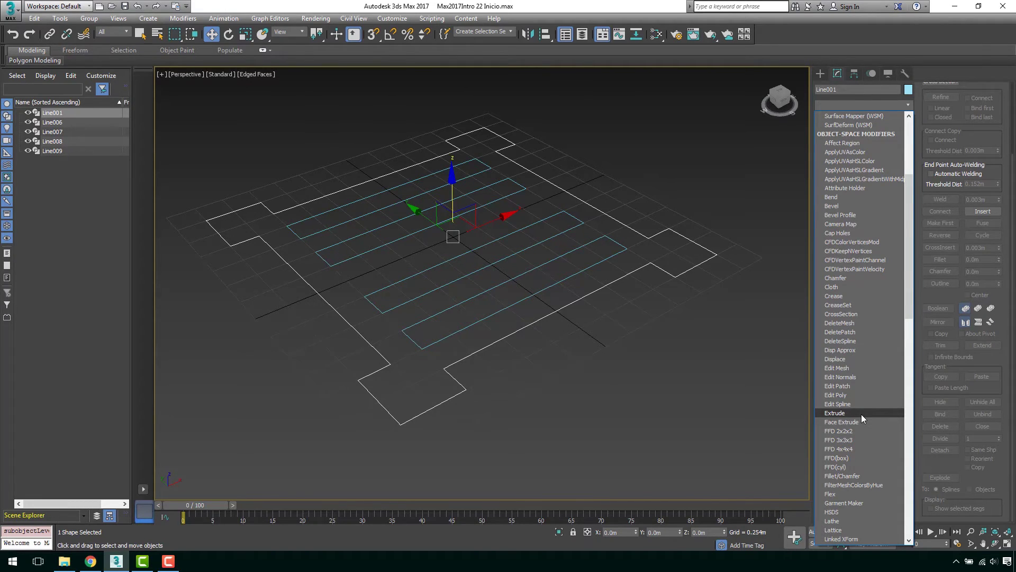
click(862, 414)
mouse_move(635, 263)
alt+middle_down()
mouse_move(662, 289)
mouse_move(668, 281)
alt+middle_up()
drag(891, 229, 892, 212)
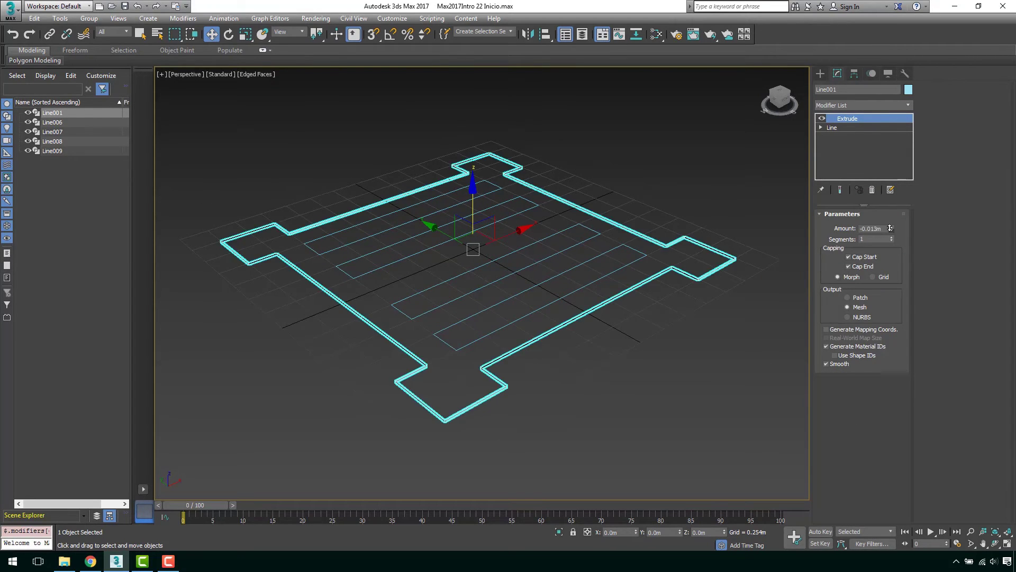
alt+middle_drag(651, 291, 682, 274)
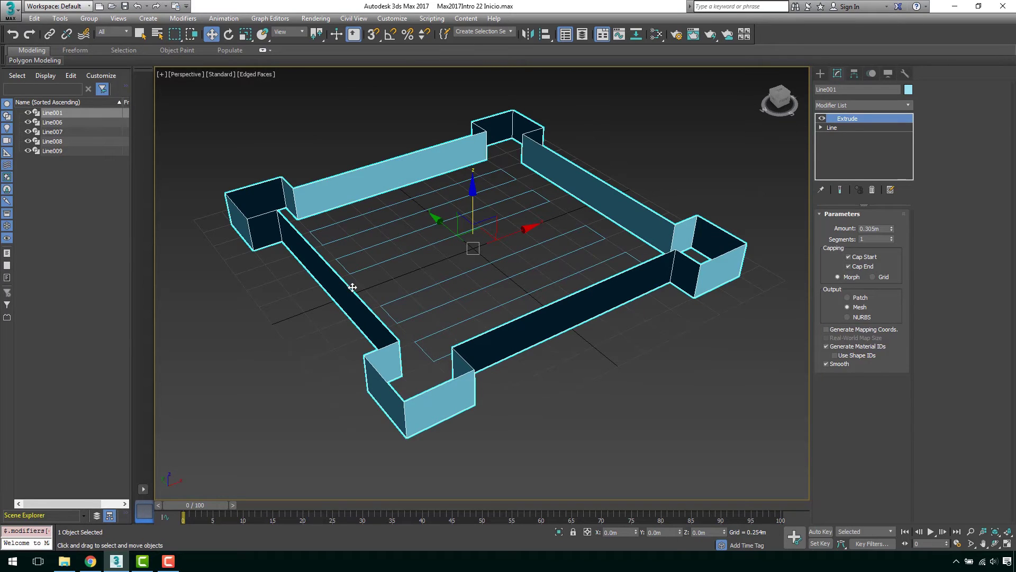
mouse_move(606, 295)
alt+middle_down()
mouse_move(593, 212)
mouse_move(566, 208)
mouse_move(646, 300)
mouse_move(710, 253)
mouse_move(693, 260)
alt+middle_up()
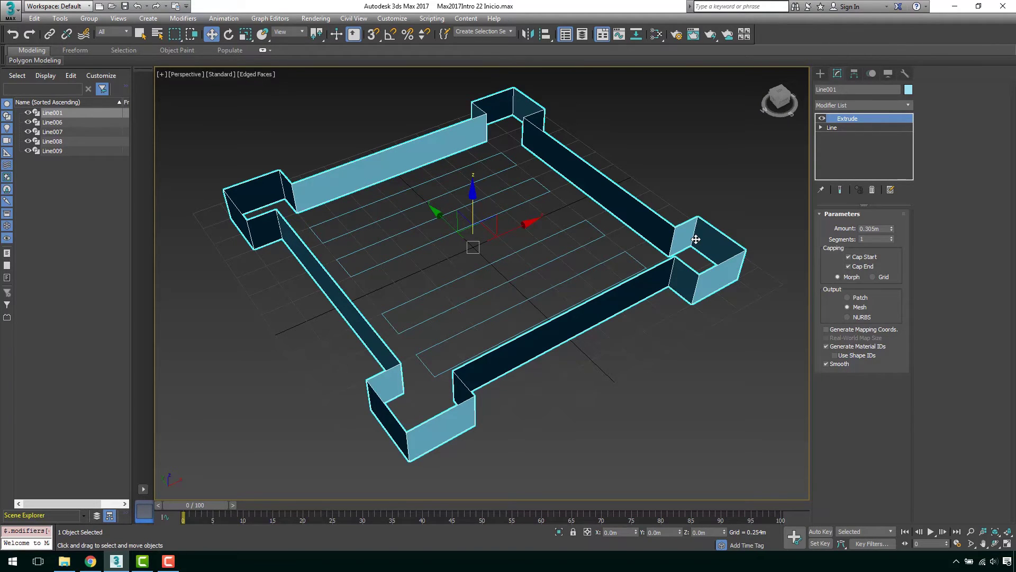
middle_drag(696, 239, 652, 225)
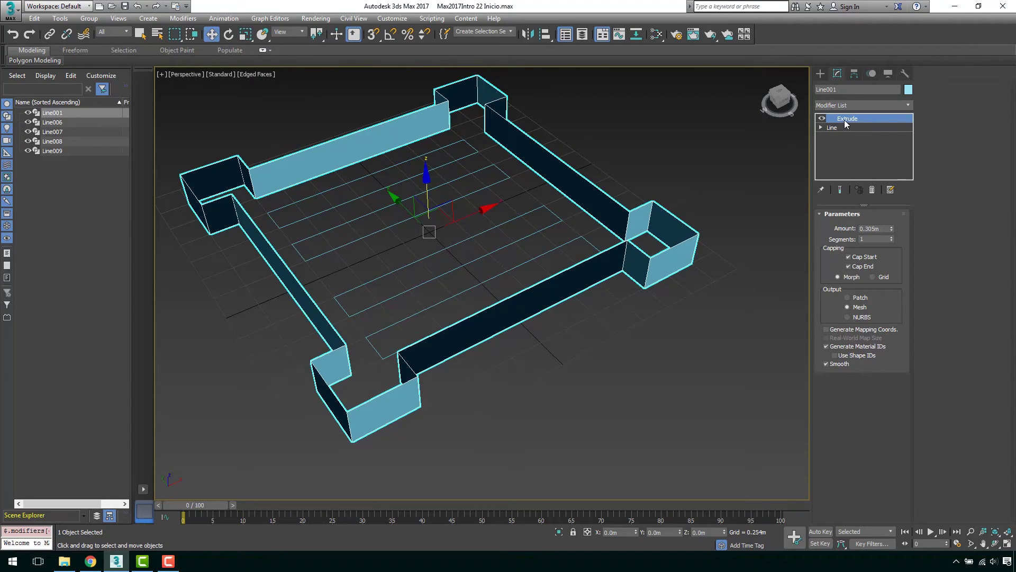
Hide the Extrude modifier and enter Vertex sub-object mode on the base Line
click(822, 118)
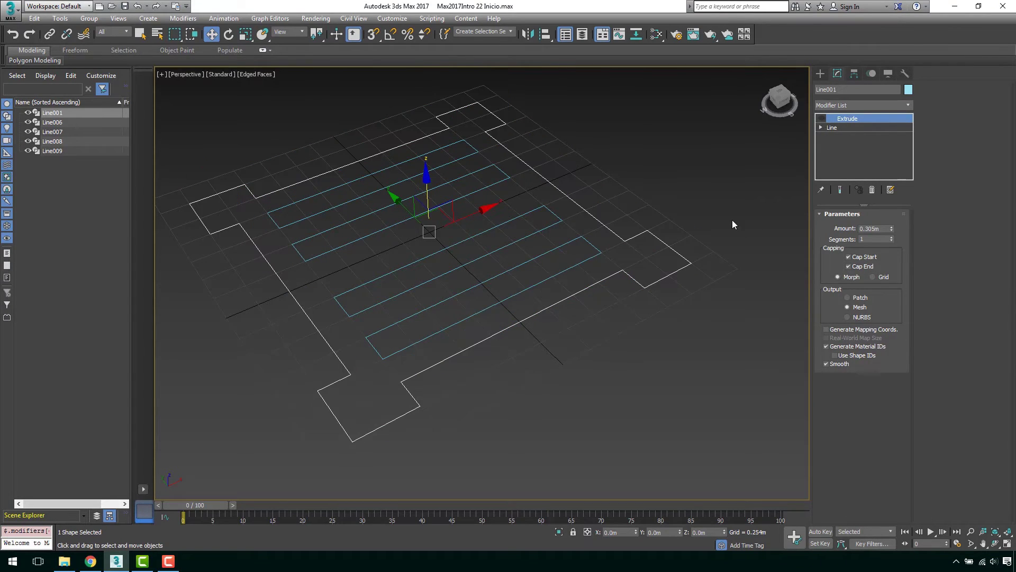
click(835, 127)
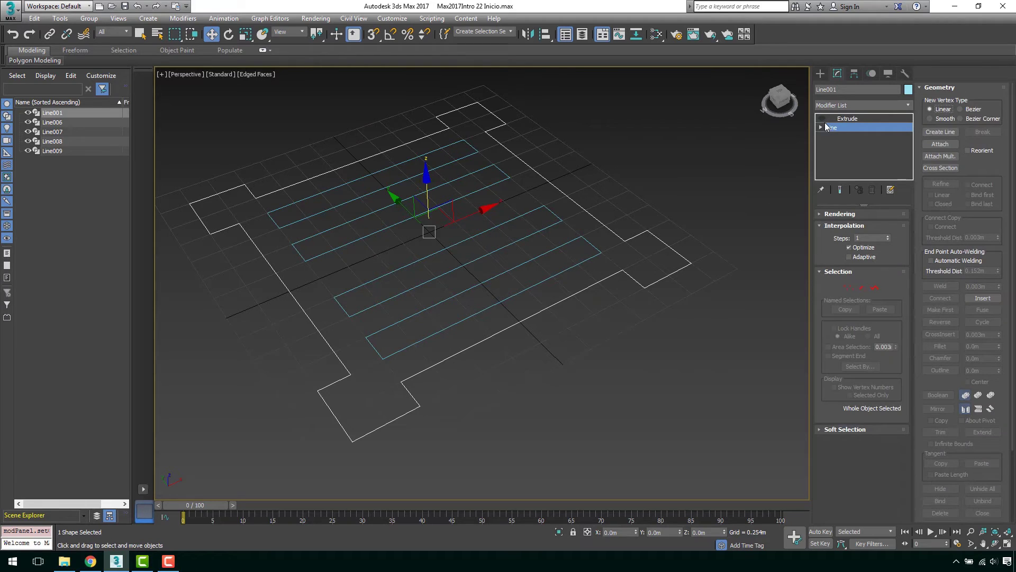
scroll(646, 271, up, 5)
scroll(647, 271, up, 3)
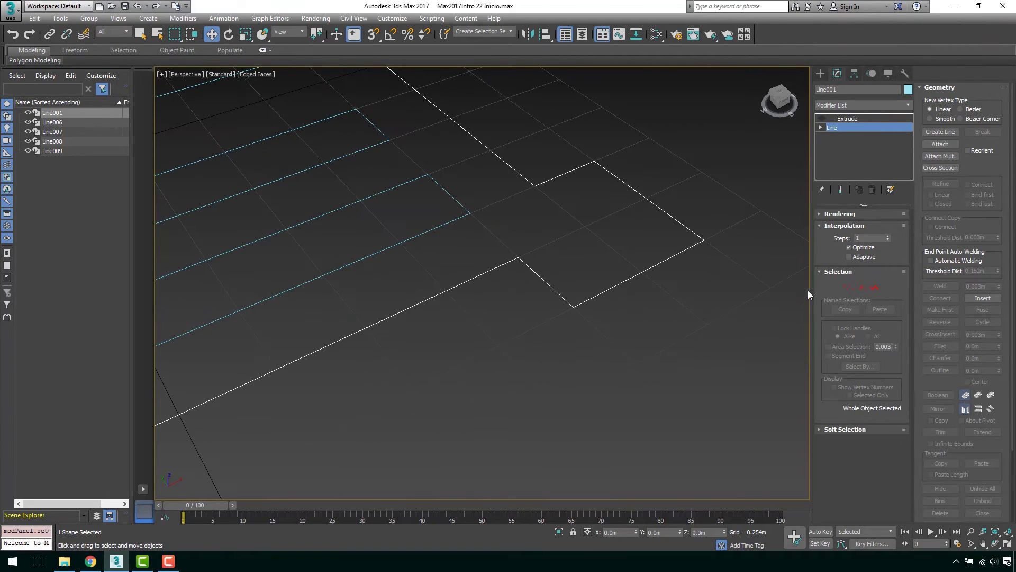
click(849, 288)
Select both overlapping vertices at the right notch corner, testing with an undone nudge
click(573, 306)
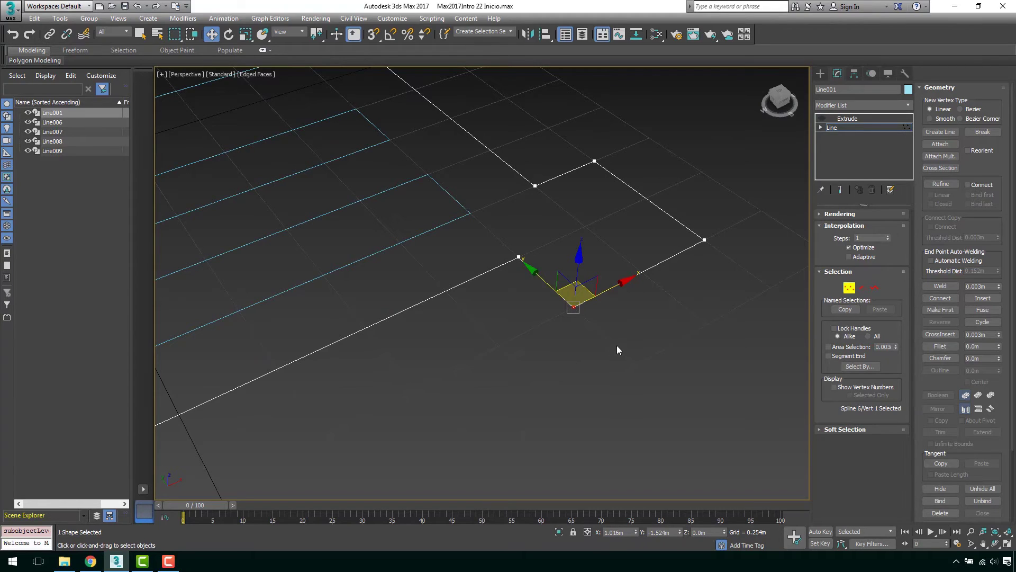
click(637, 366)
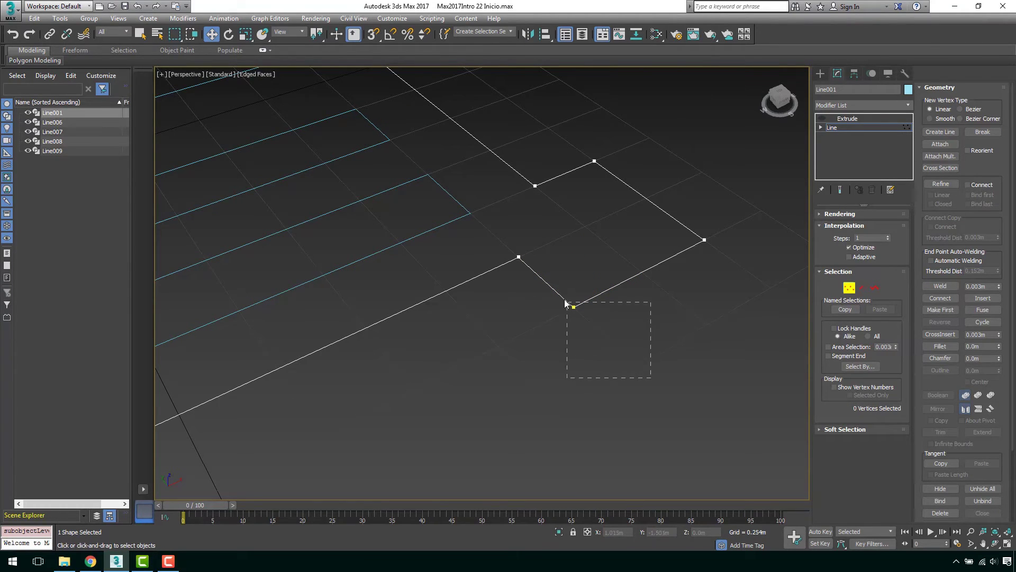
drag(565, 304, 566, 304)
click(598, 348)
drag(667, 378, 555, 287)
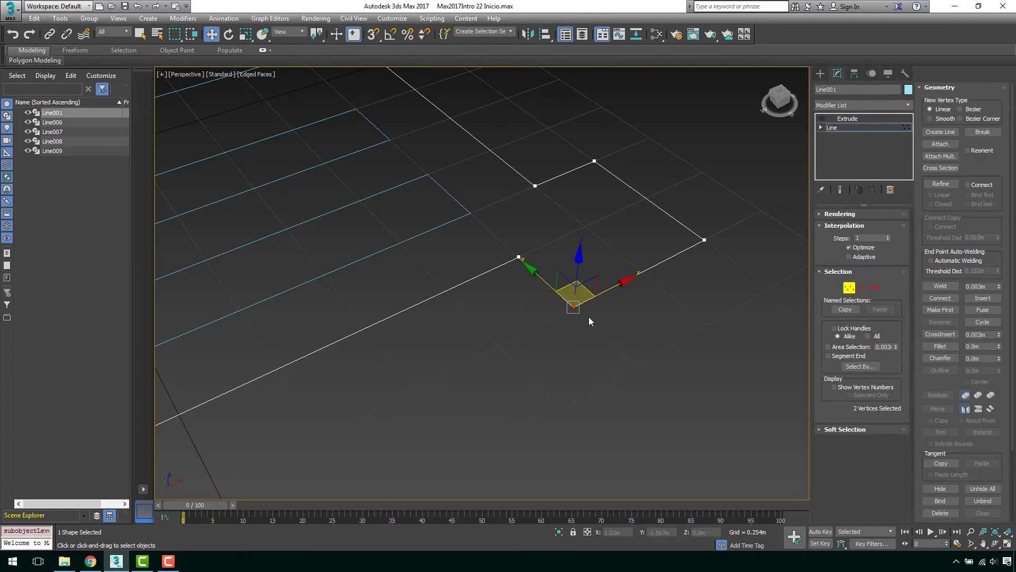
click(605, 334)
click(573, 307)
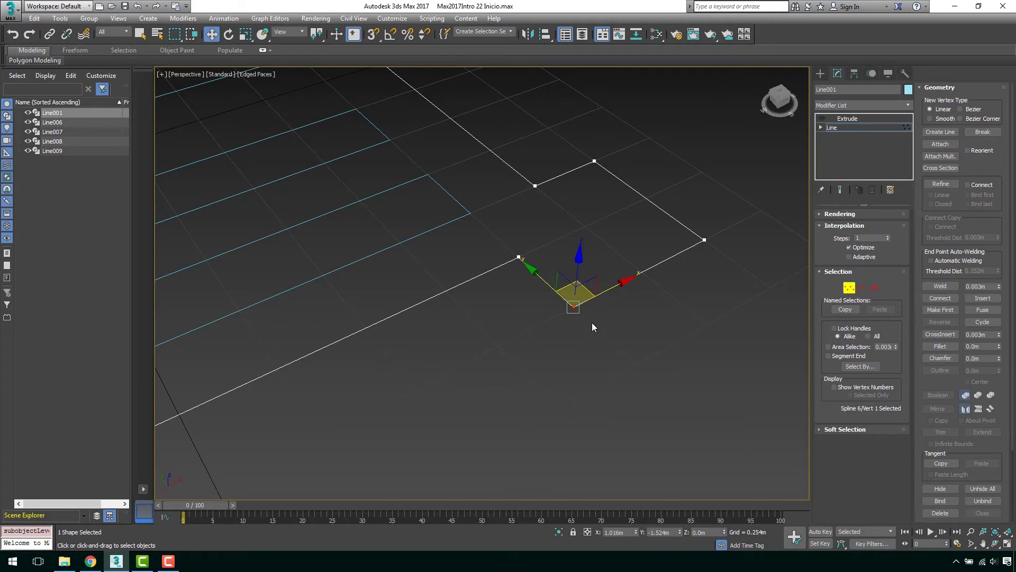
drag(585, 290, 569, 325)
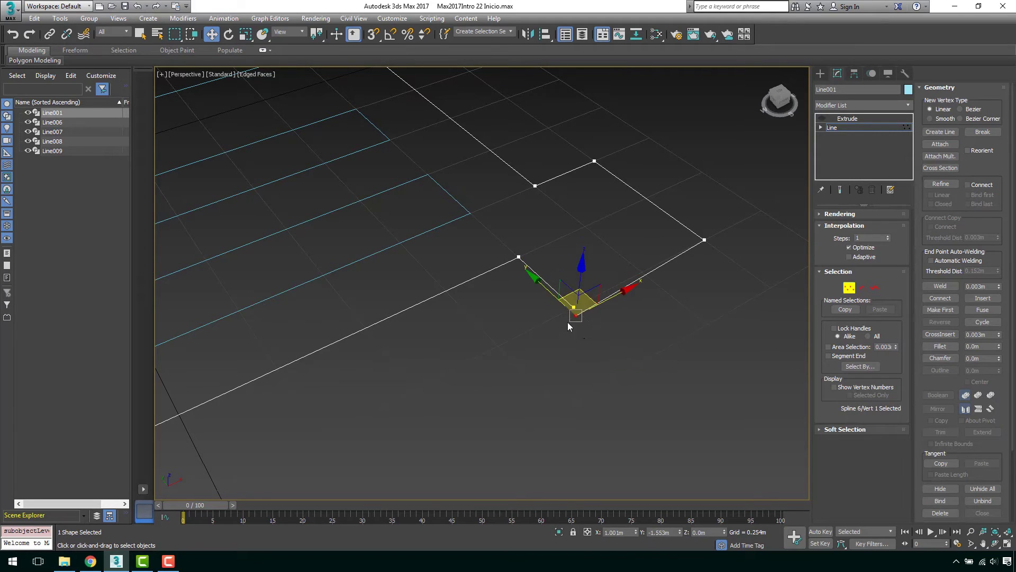
key(ctrl+z)
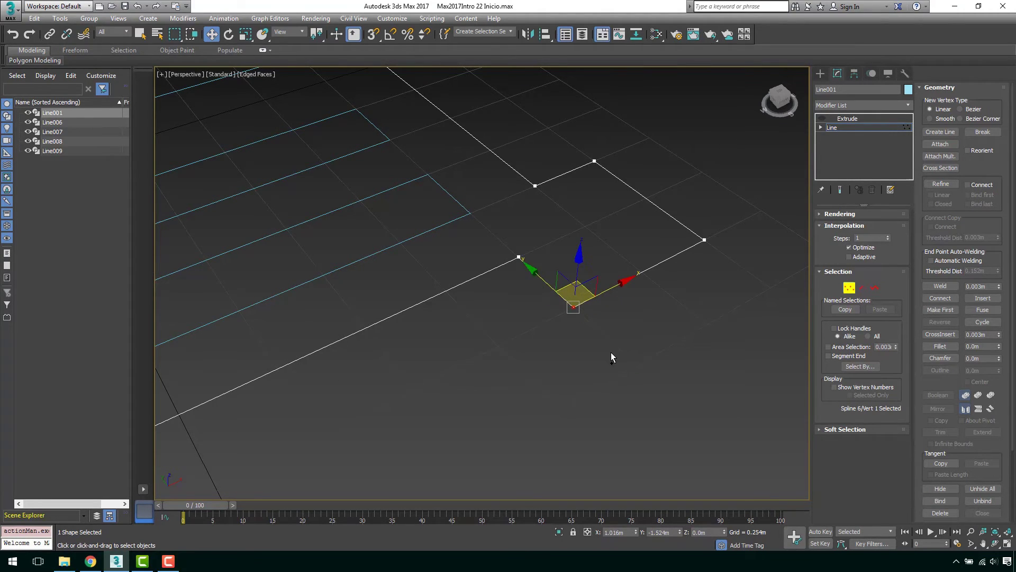
drag(650, 379, 567, 302)
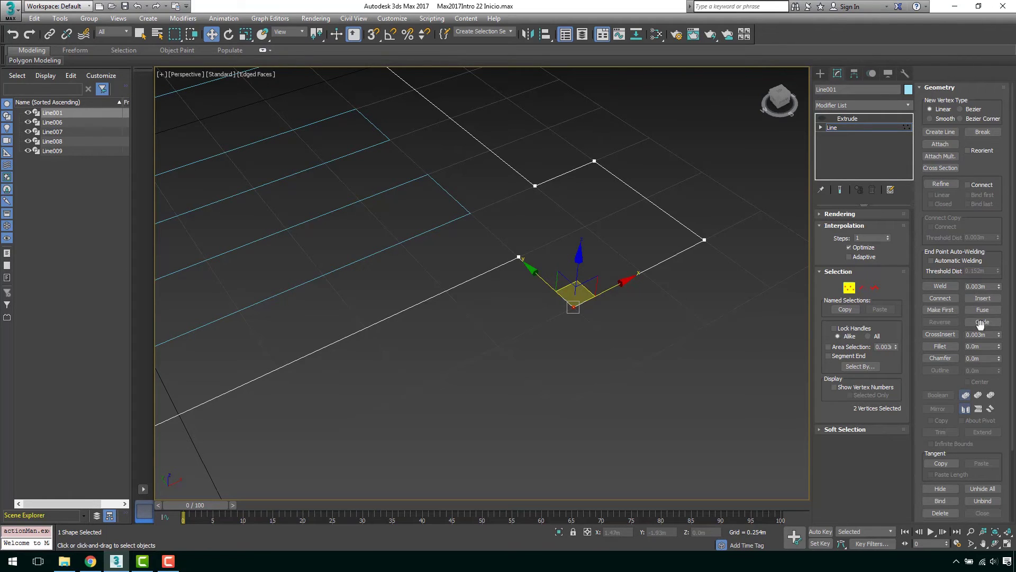
click(866, 292)
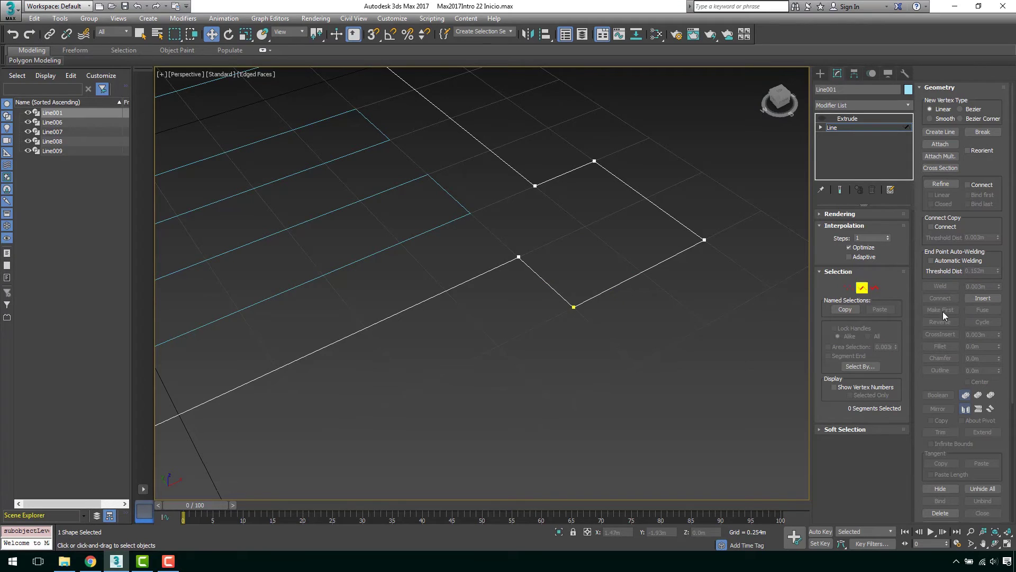
click(876, 289)
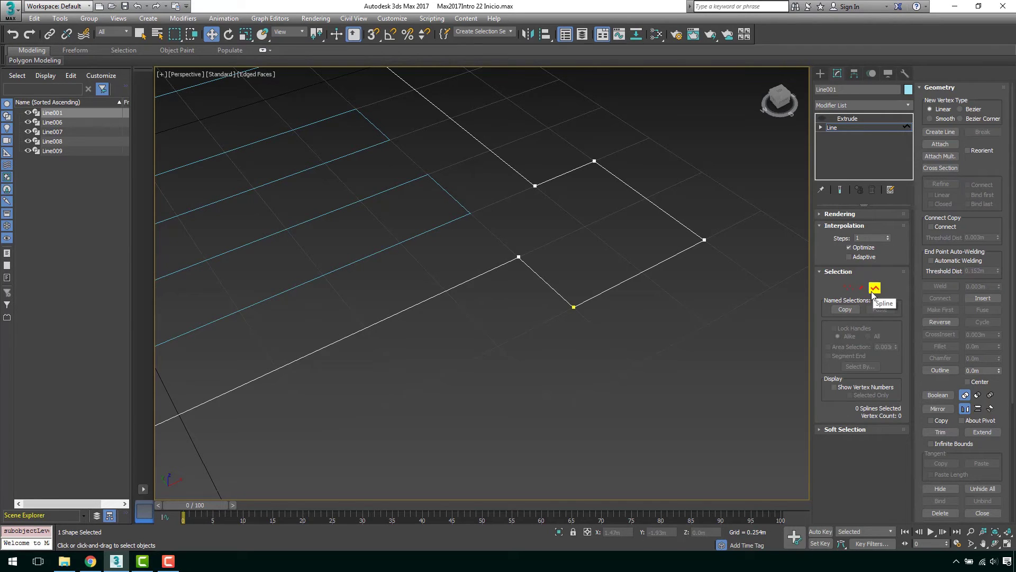
click(849, 288)
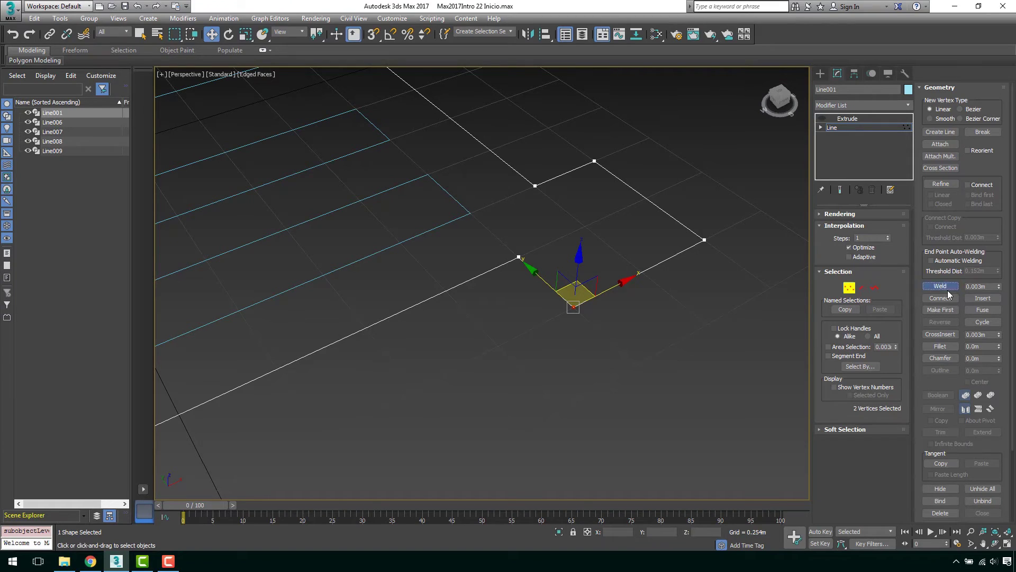
Weld the two notch-corner vertices and verify with an undone test move
click(941, 286)
scroll(597, 331, up, 4)
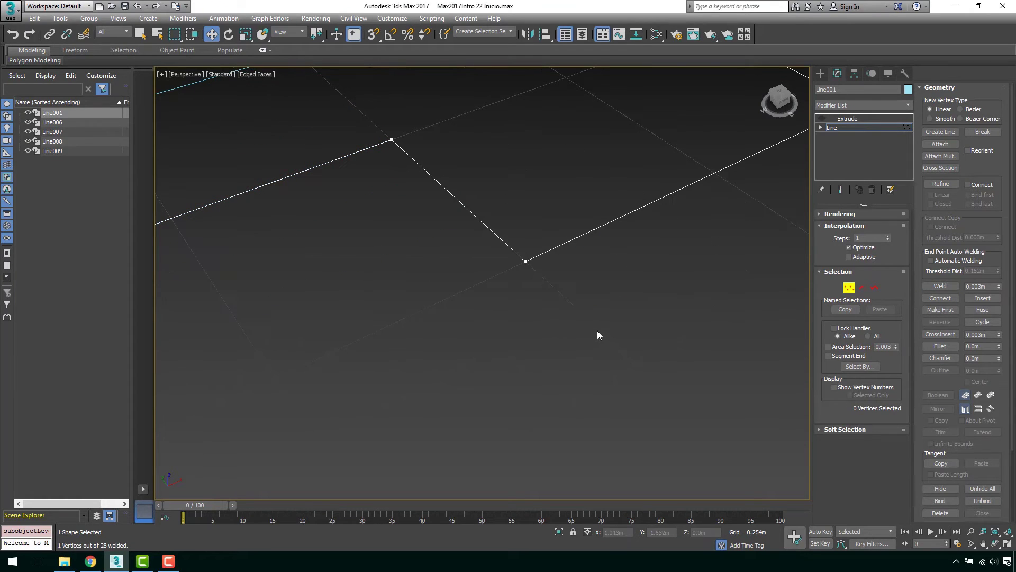
click(526, 261)
scroll(569, 323, down, 4)
mouse_move(575, 299)
mouse_down()
mouse_move(466, 318)
mouse_move(571, 330)
mouse_up()
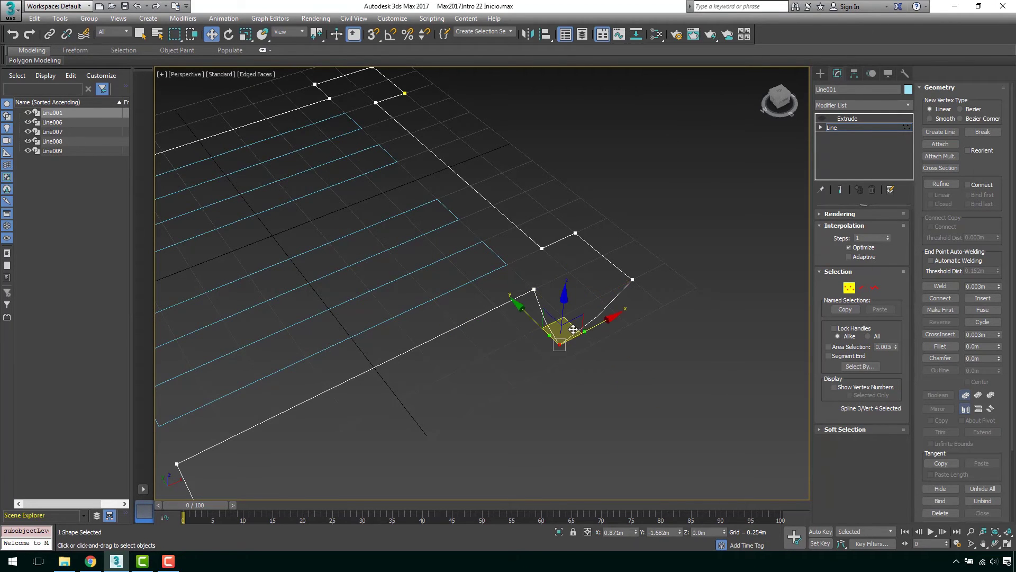
scroll(569, 330, up, 3)
key(ctrl+z)
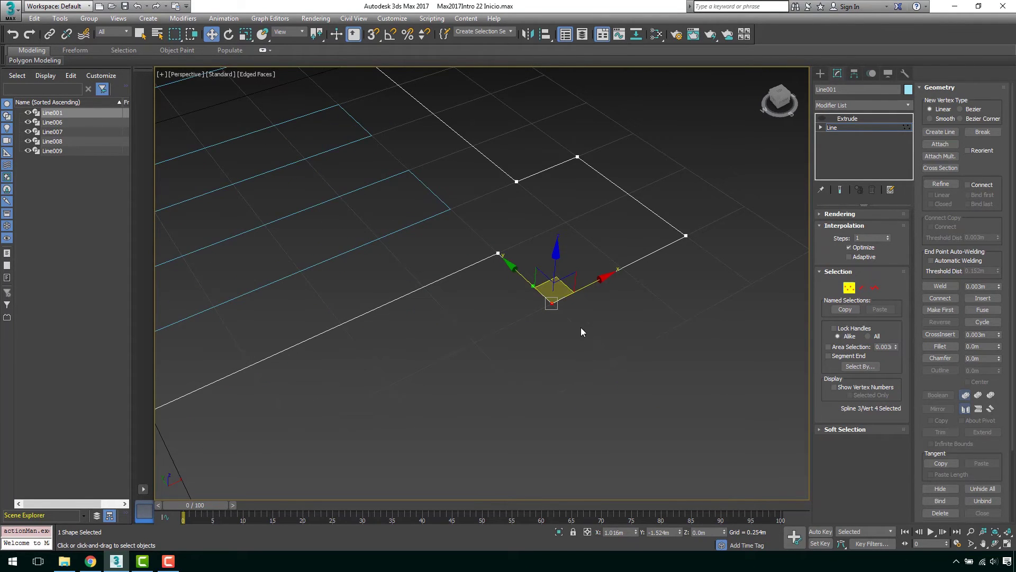
click(580, 327)
key(ctrl+z)
Set the welded vertex type to Corner
right_click(635, 312)
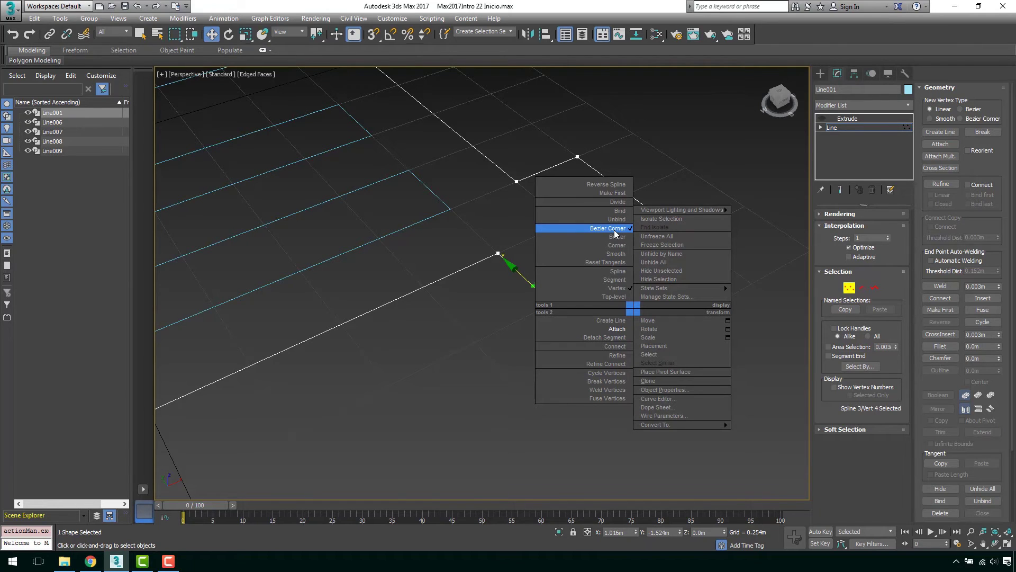
click(626, 250)
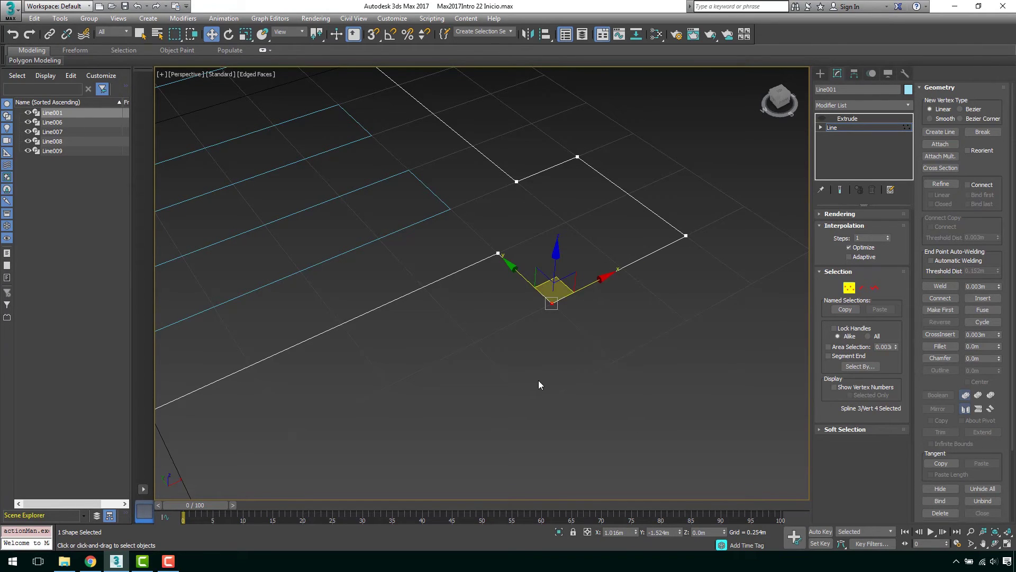
scroll(551, 350, down, 5)
Frame the outline in view and box-select a group of its vertices
middle_drag(551, 351, 599, 274)
scroll(551, 319, up, 3)
scroll(513, 311, up, 2)
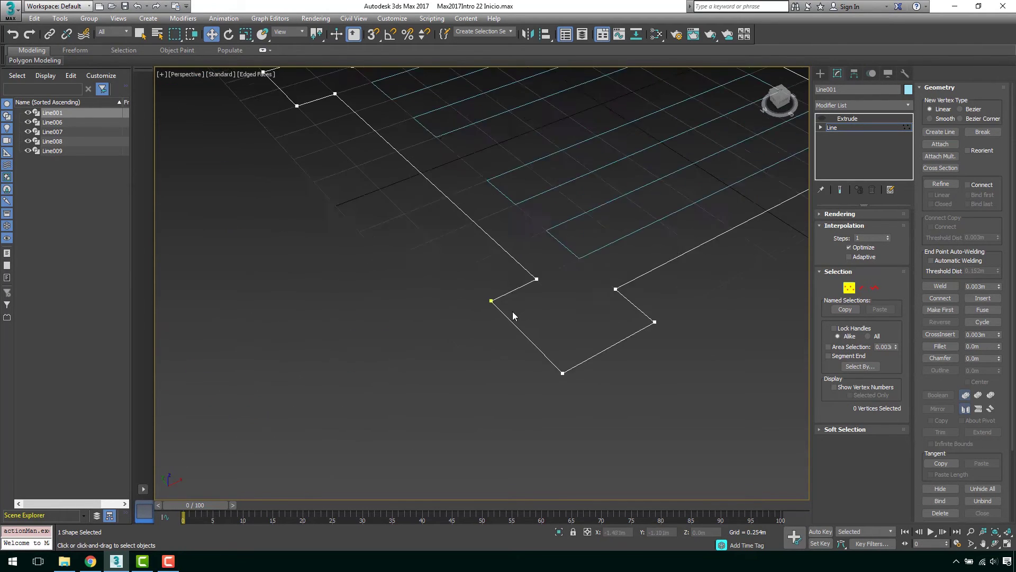
scroll(476, 304, up, 2)
scroll(464, 288, up, 2)
scroll(463, 290, down, 2)
scroll(464, 293, down, 3)
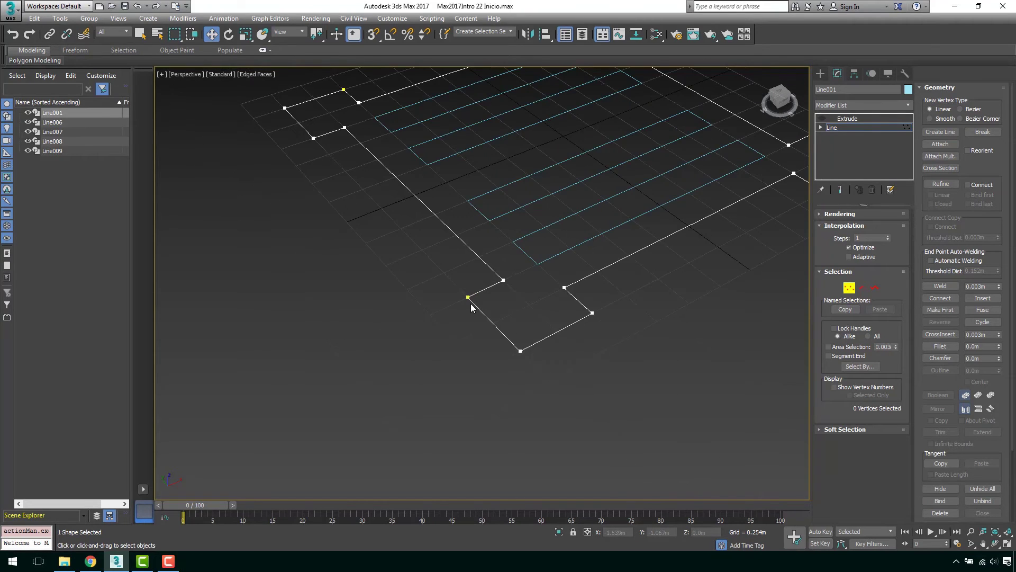
scroll(462, 296, down, 2)
middle_drag(458, 308, 486, 365)
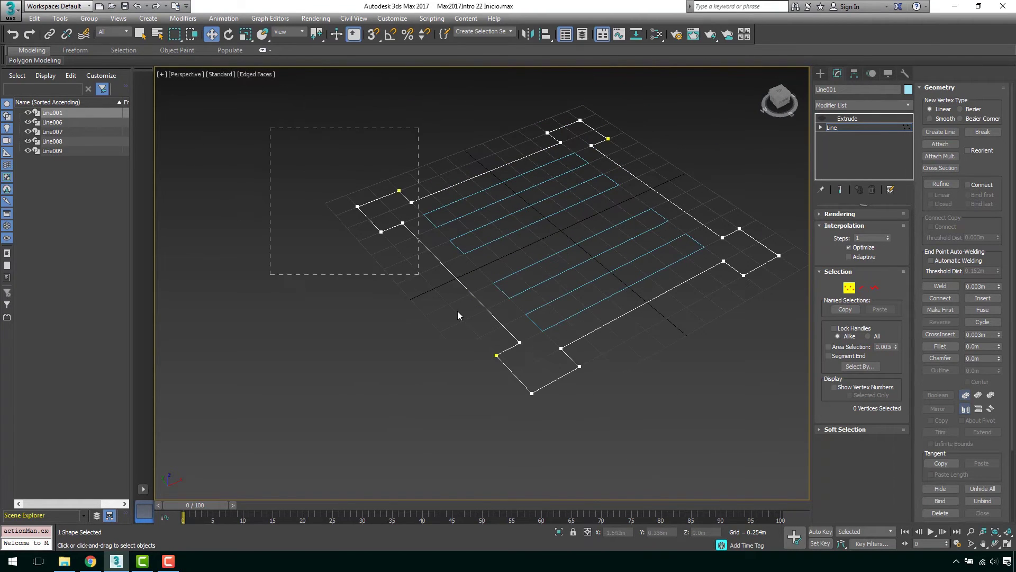
drag(458, 312, 570, 450)
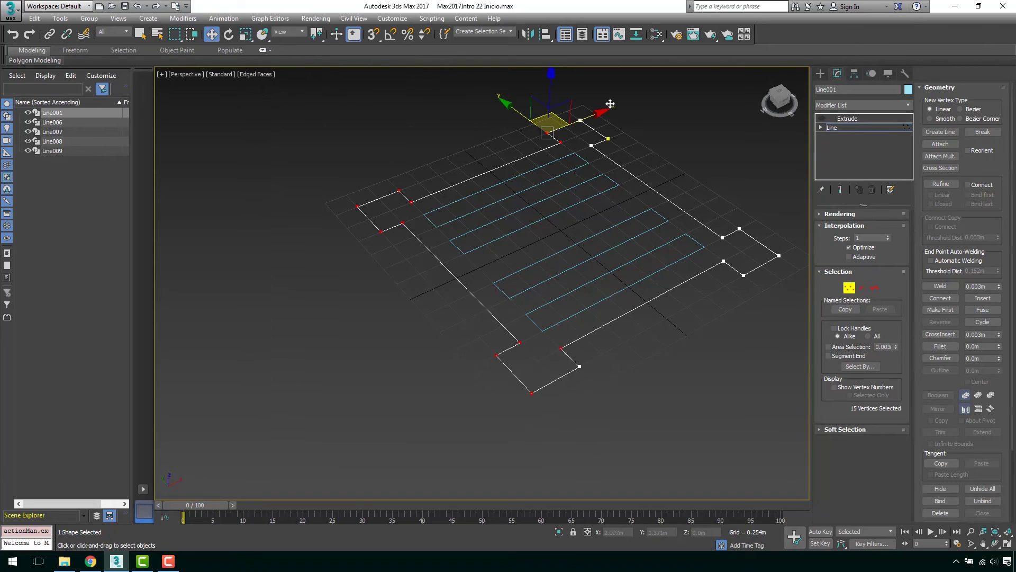
Select the vertices at all notch corners and weld the overlapping ones
click(644, 150)
middle_drag(708, 221, 690, 218)
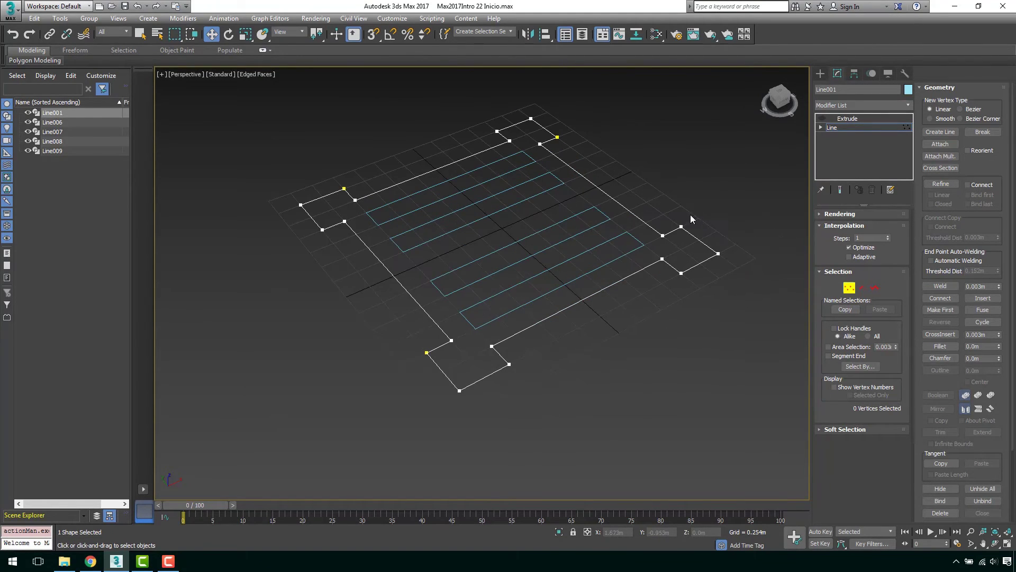
drag(751, 192, 656, 273)
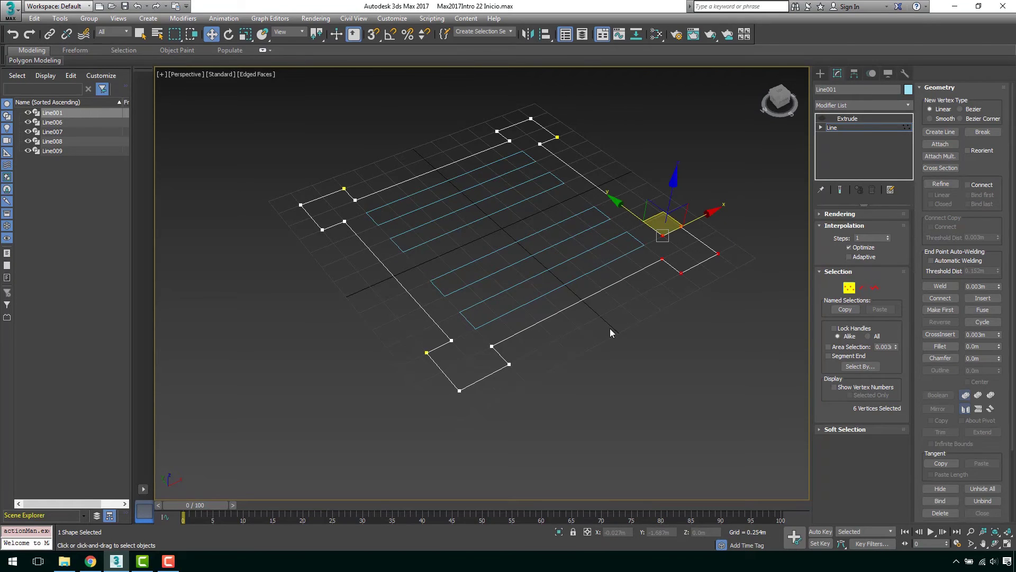
drag(593, 291, 342, 458)
ctrl+drag(239, 135, 420, 289)
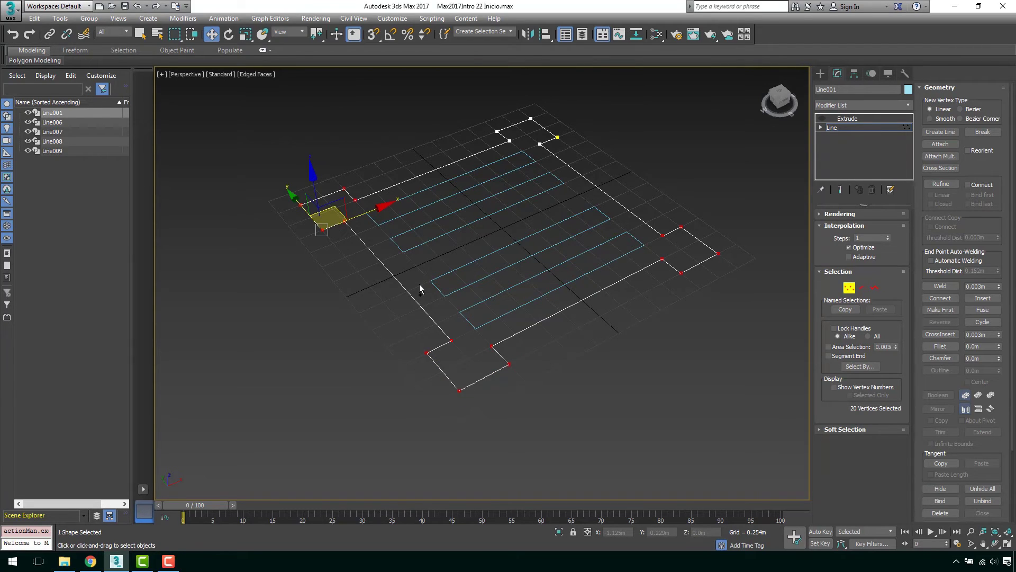
click(663, 259)
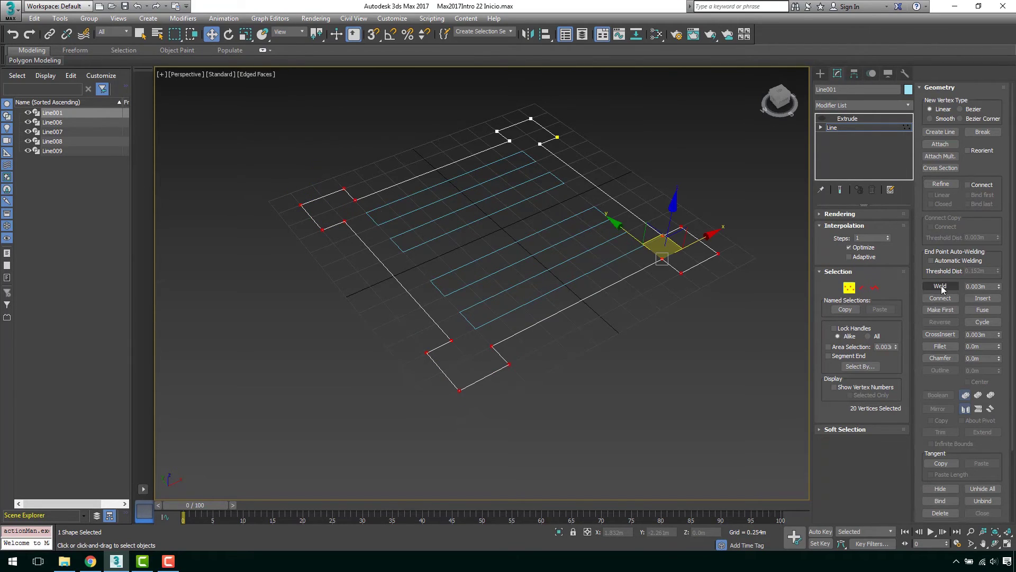
click(940, 286)
Inspect individual vertices around the right notch by selecting them one at a time
scroll(663, 301, up, 2)
scroll(654, 308, up, 3)
scroll(654, 309, up, 3)
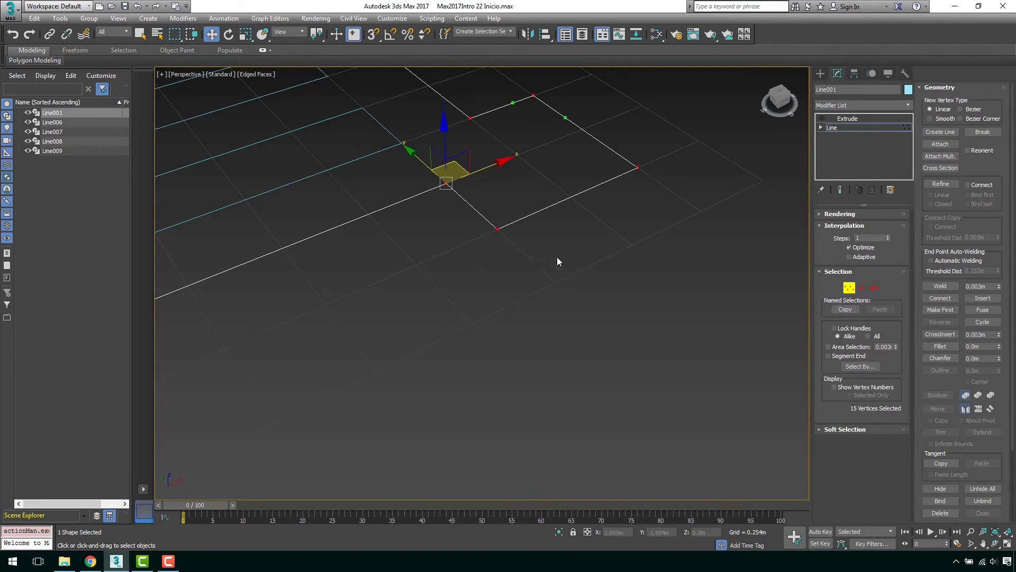
scroll(557, 261, up, 2)
click(587, 198)
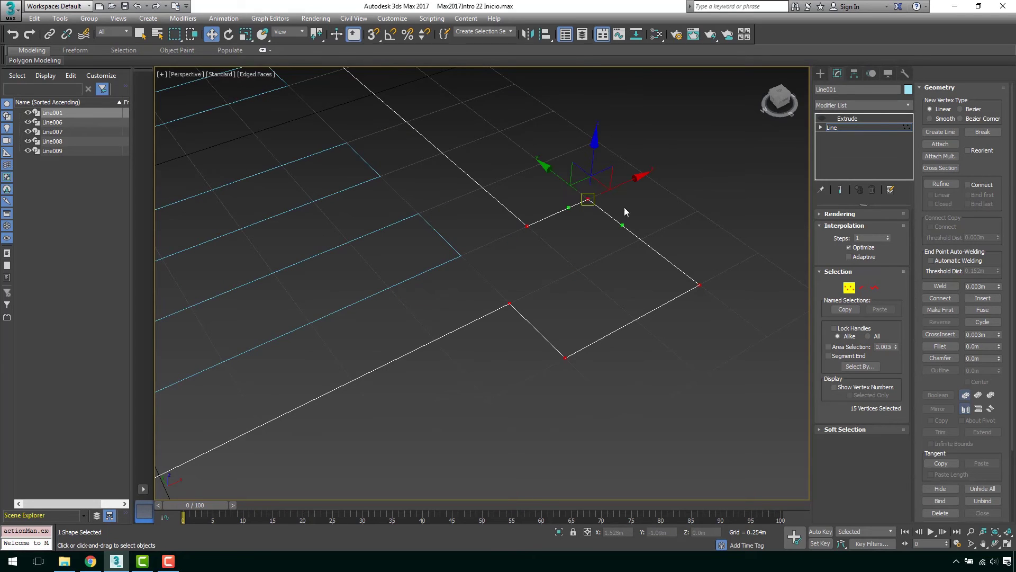
mouse_move(620, 298)
middle_down()
mouse_move(701, 304)
mouse_move(666, 276)
middle_up()
scroll(685, 246, down, 3)
click(627, 280)
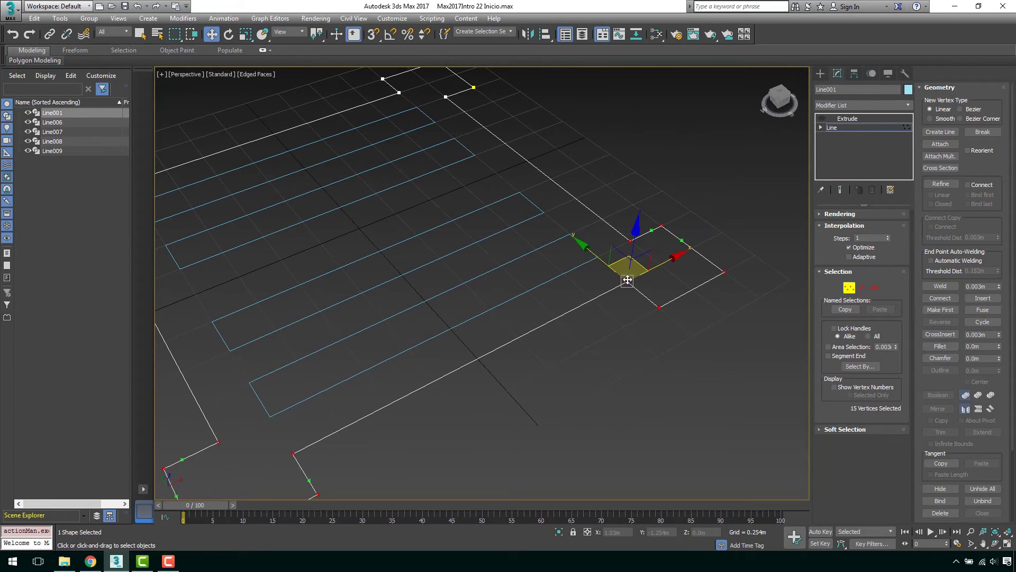
click(724, 272)
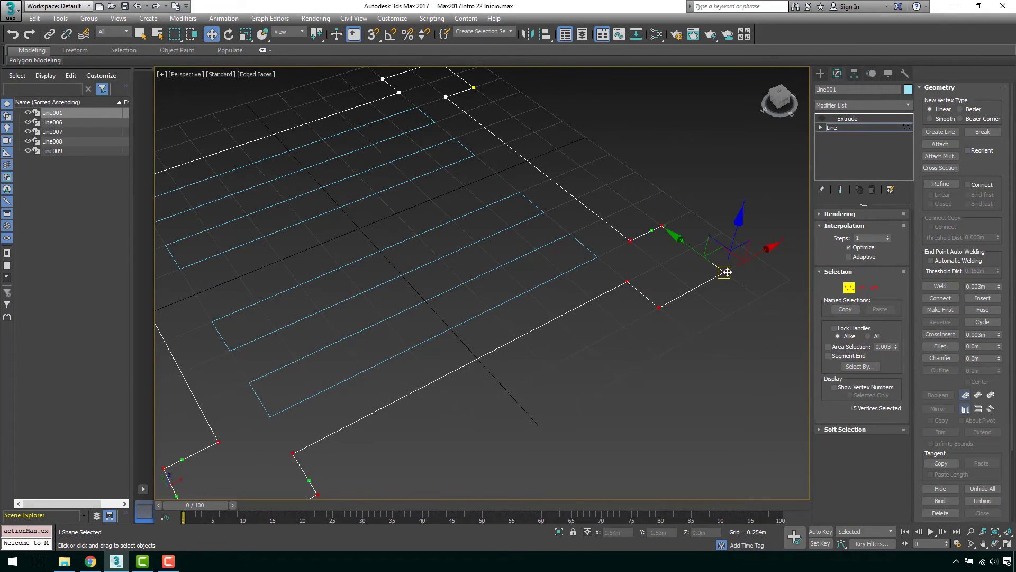
Zoom extents and window-select all 15 outline vertices
click(654, 365)
key(z)
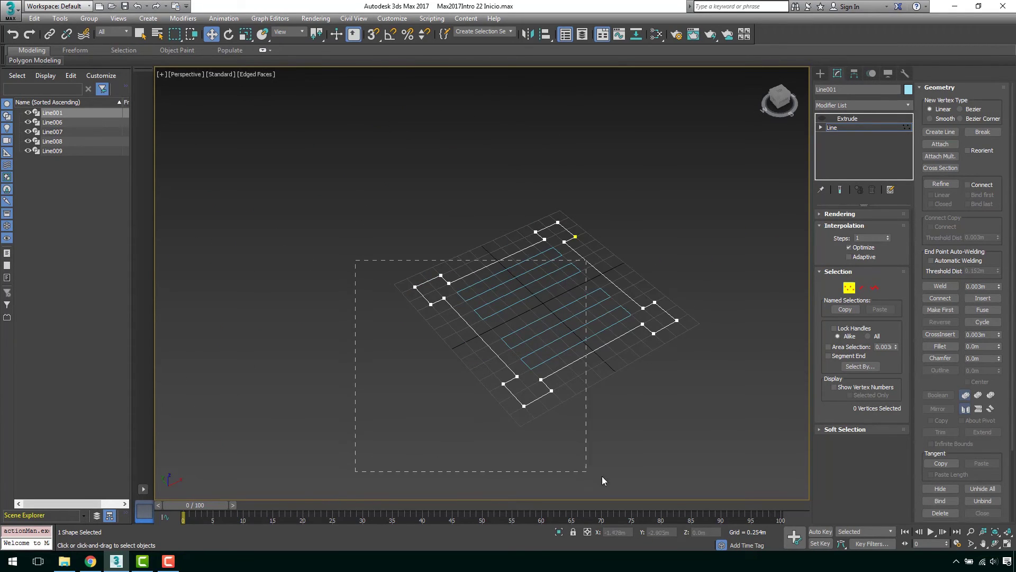
drag(713, 487, 729, 485)
key(z)
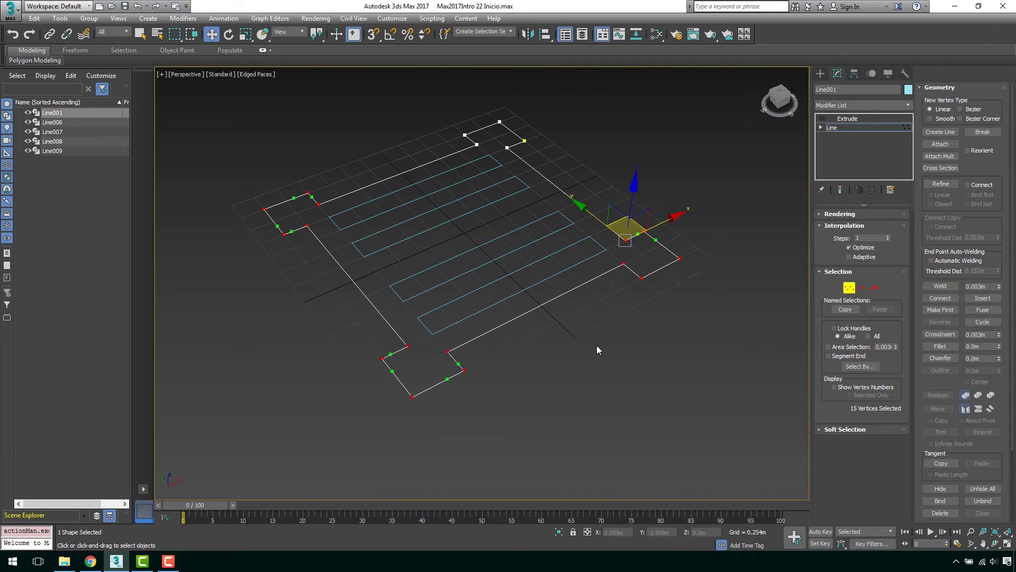
Convert the selected outline vertices to Corner type
right_click(478, 312)
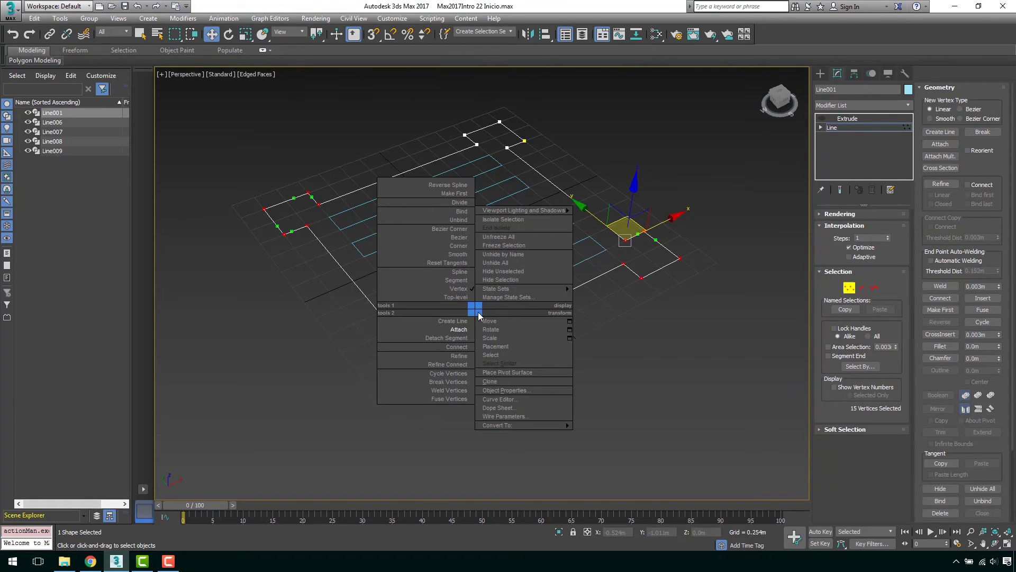
click(459, 247)
scroll(522, 300, up, 2)
scroll(533, 333, up, 2)
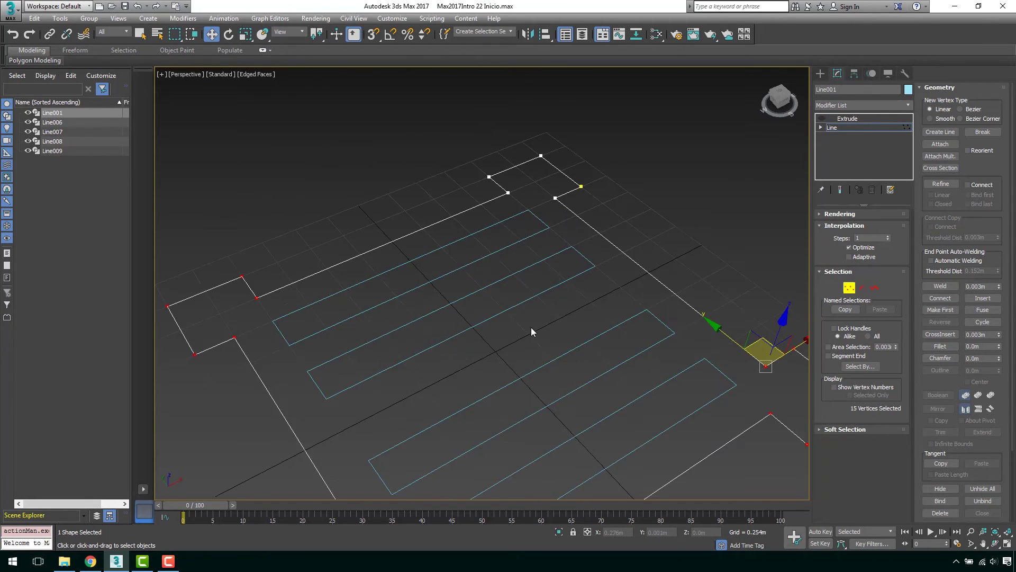
scroll(473, 321, up, 2)
scroll(473, 321, up, 2)
Reposition two outline vertices, one near the top corner and another toward the upper left
click(578, 224)
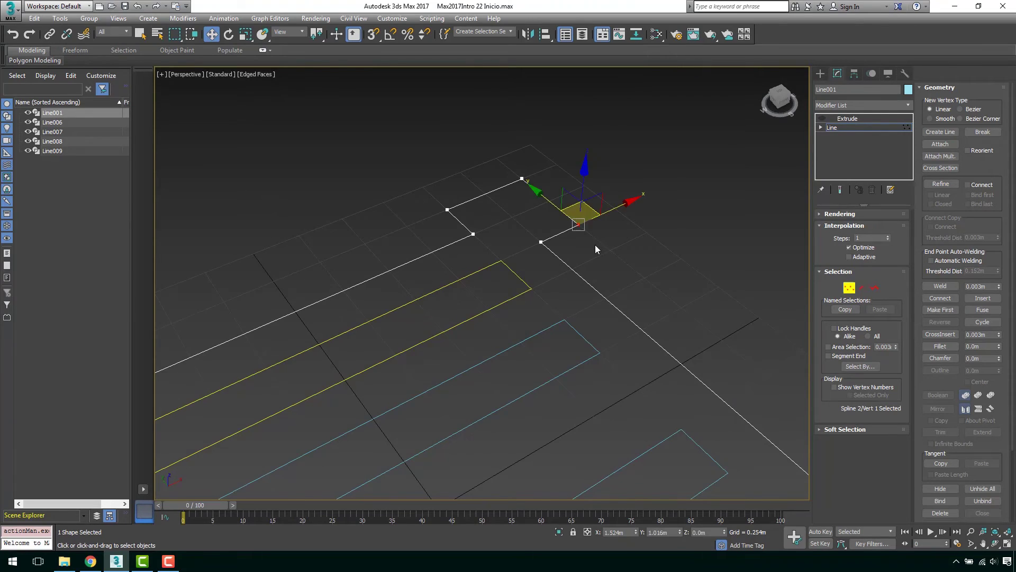
middle_drag(595, 245, 562, 287)
mouse_move(553, 250)
mouse_down()
mouse_move(686, 157)
mouse_move(782, 317)
mouse_up()
click(415, 251)
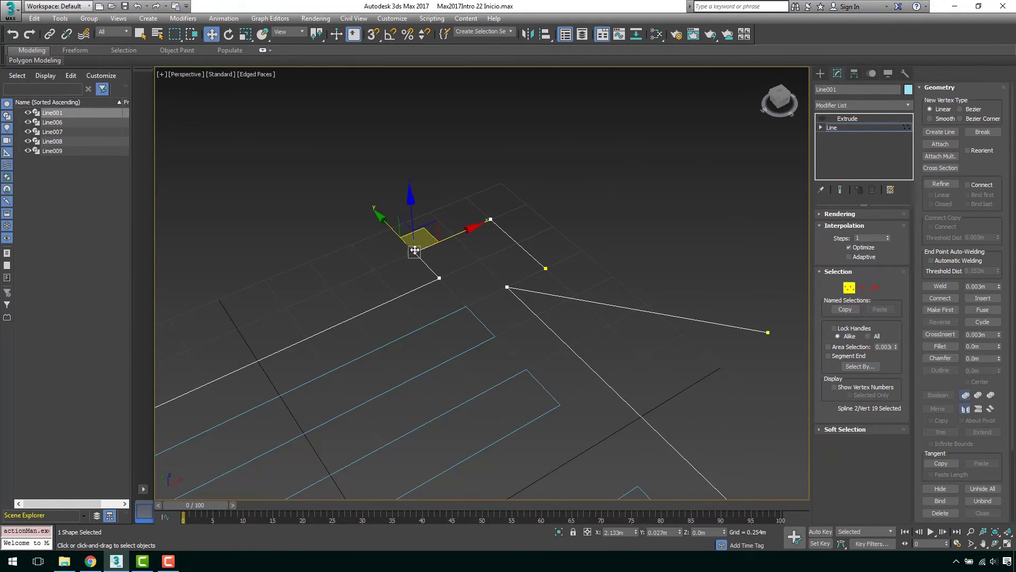
drag(415, 251, 198, 216)
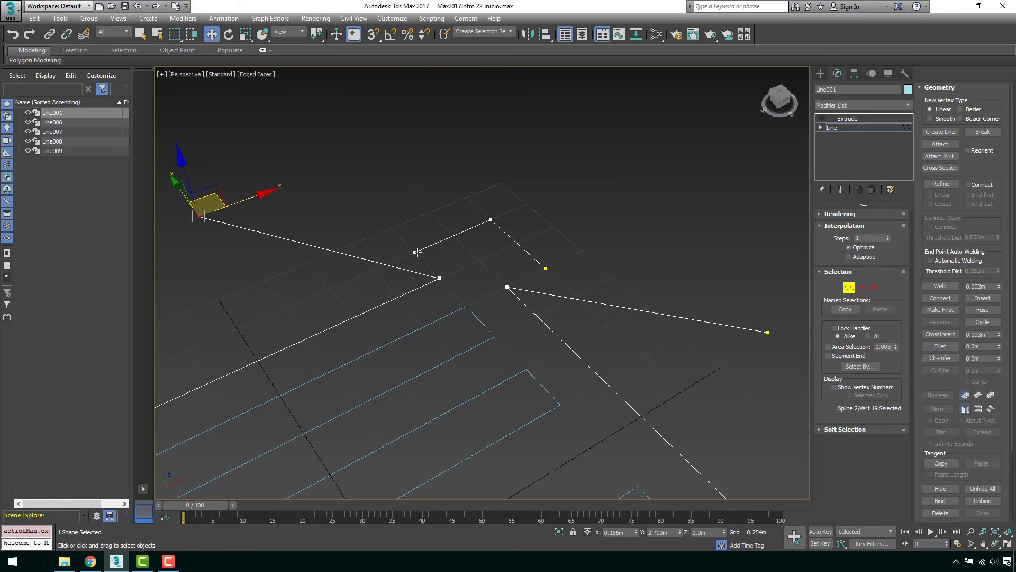
drag(417, 252, 354, 82)
click(578, 129)
scroll(471, 196, down, 2)
scroll(481, 232, down, 2)
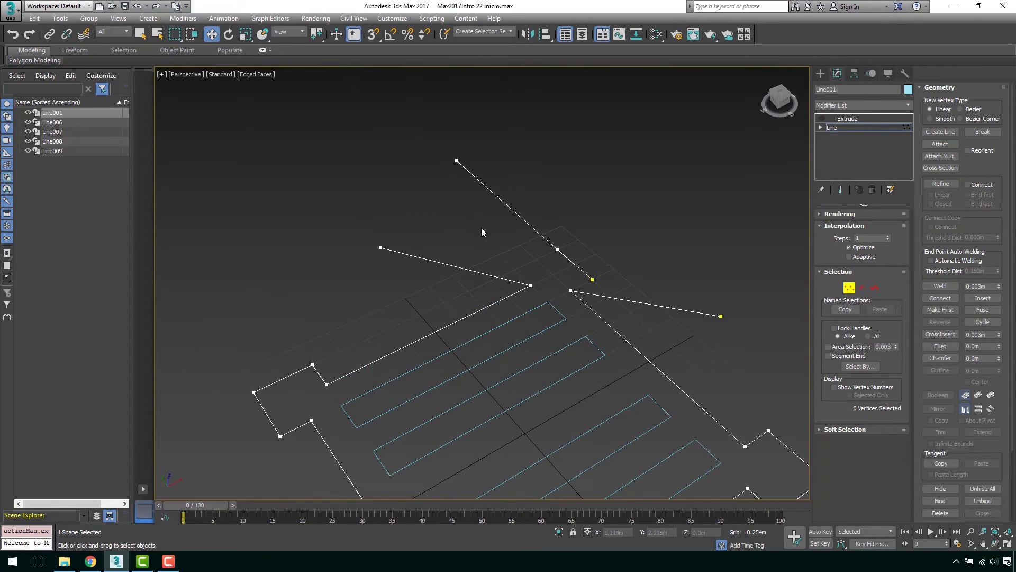
scroll(459, 219, up, 2)
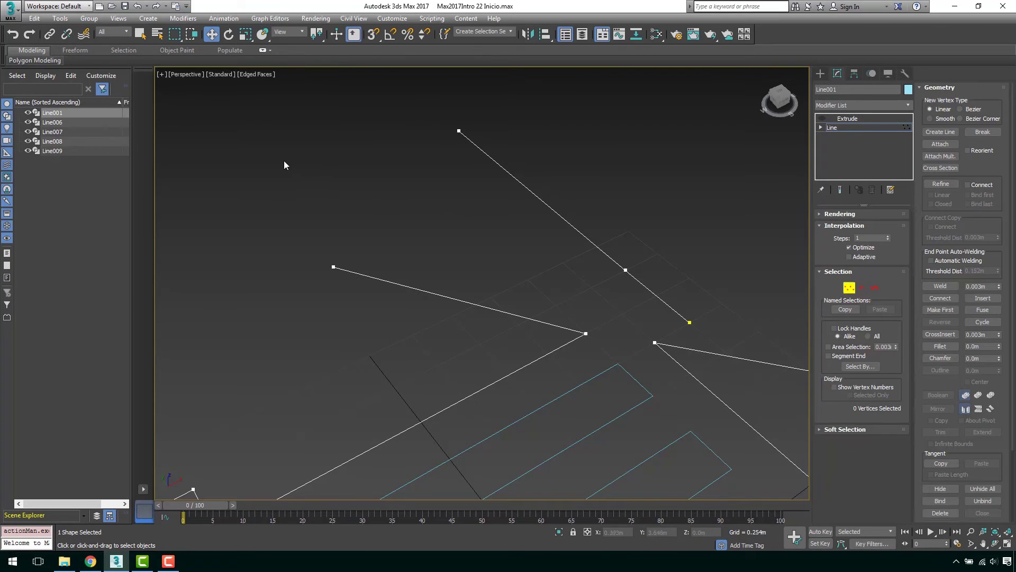
Select the two loose end vertices, Fuse them, and Weld them into one
drag(407, 358, 407, 359)
ctrl+drag(434, 156, 401, 175)
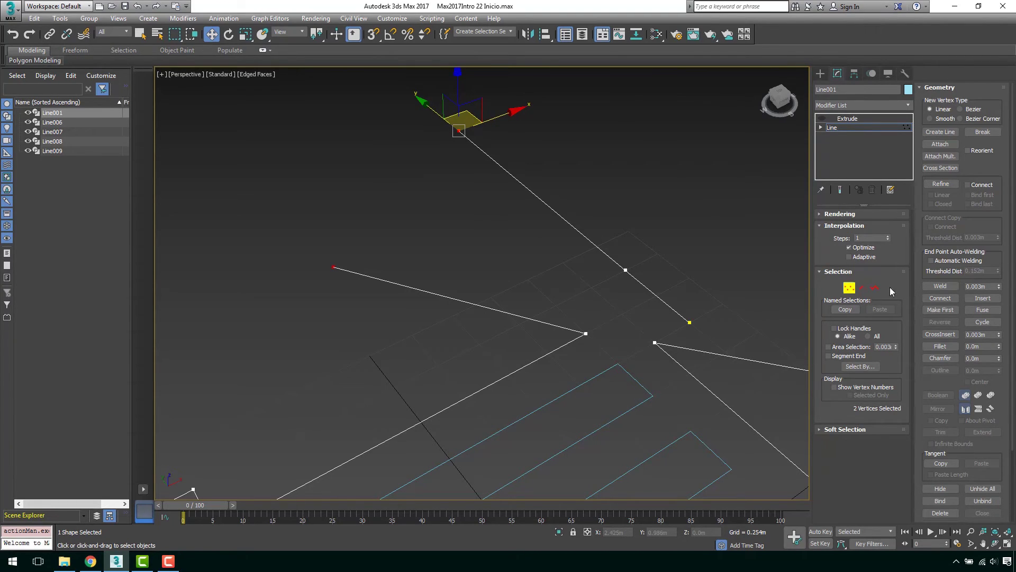
click(945, 290)
click(982, 310)
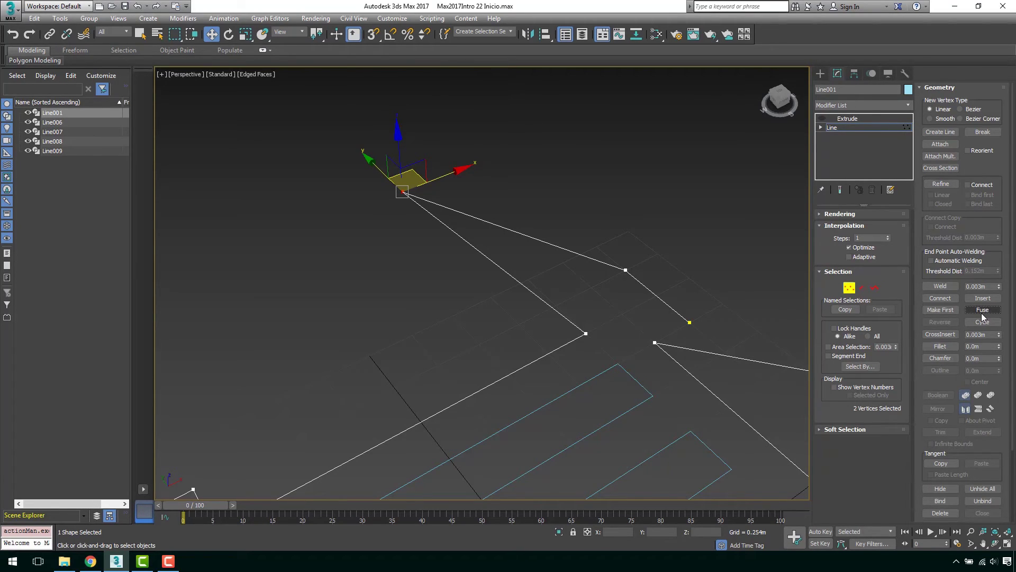
click(955, 288)
Enable grid-point snapping and snap the stray vertices back onto grid points
right_click(485, 241)
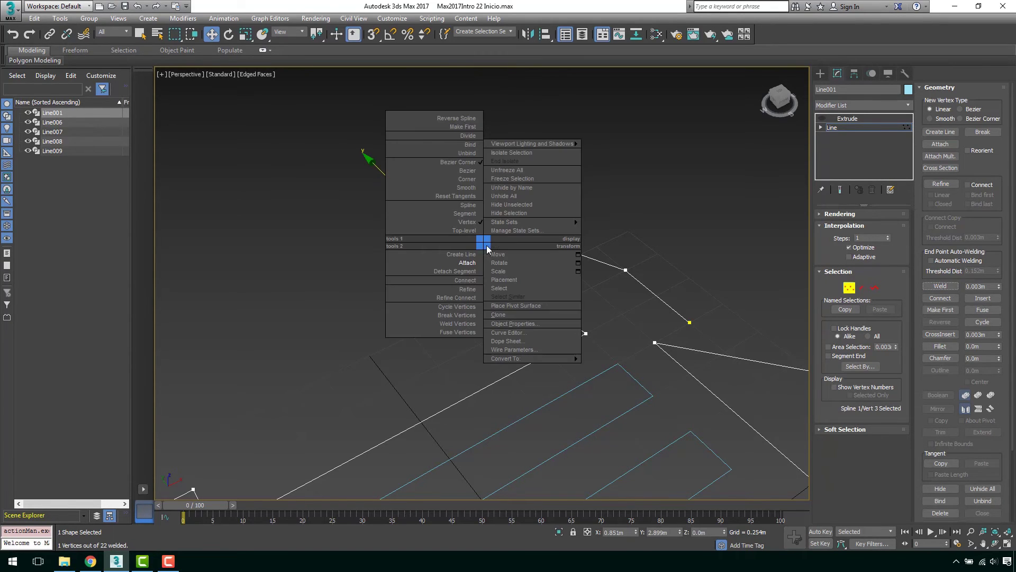
click(468, 186)
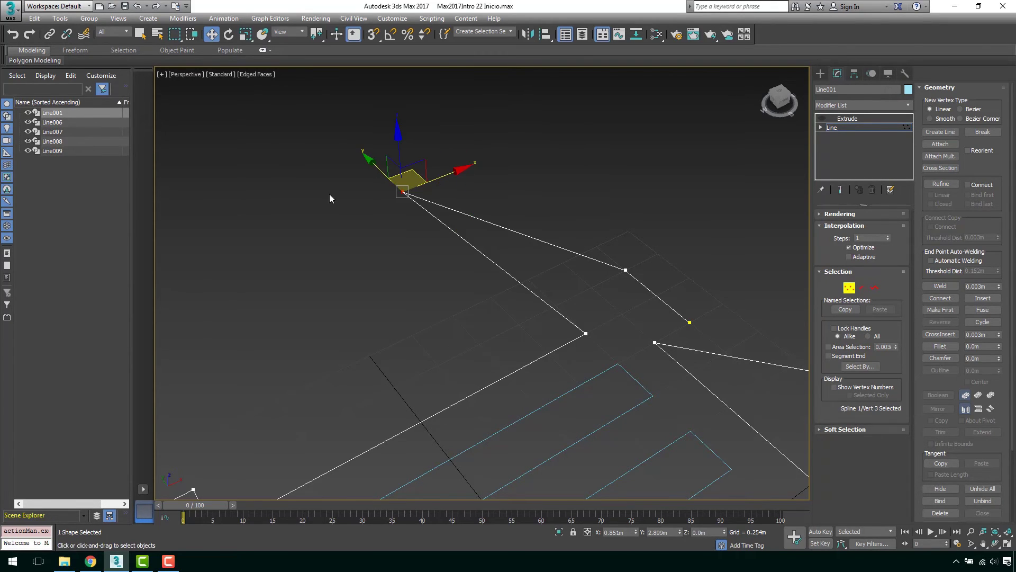
click(374, 35)
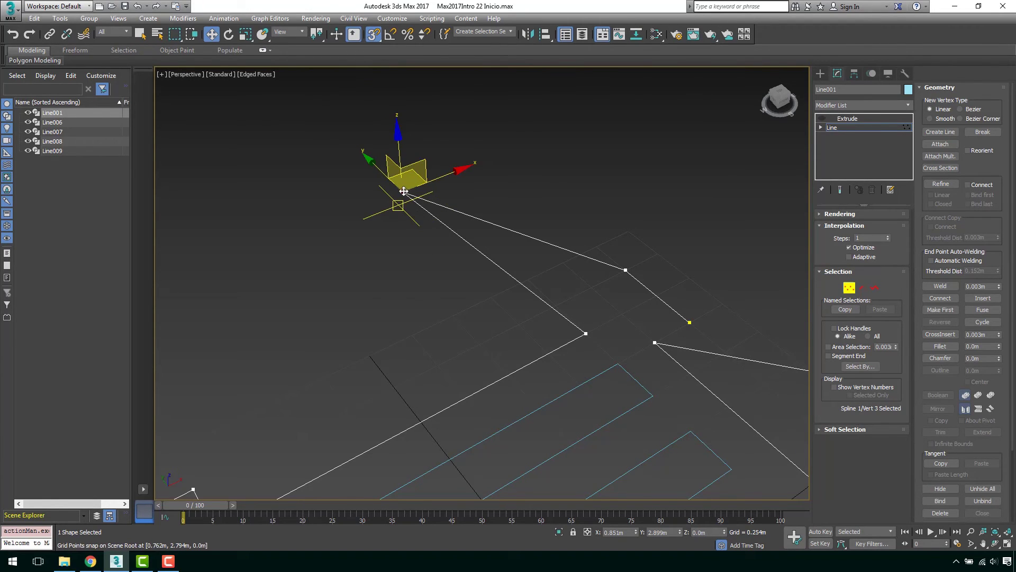
drag(404, 191, 554, 317)
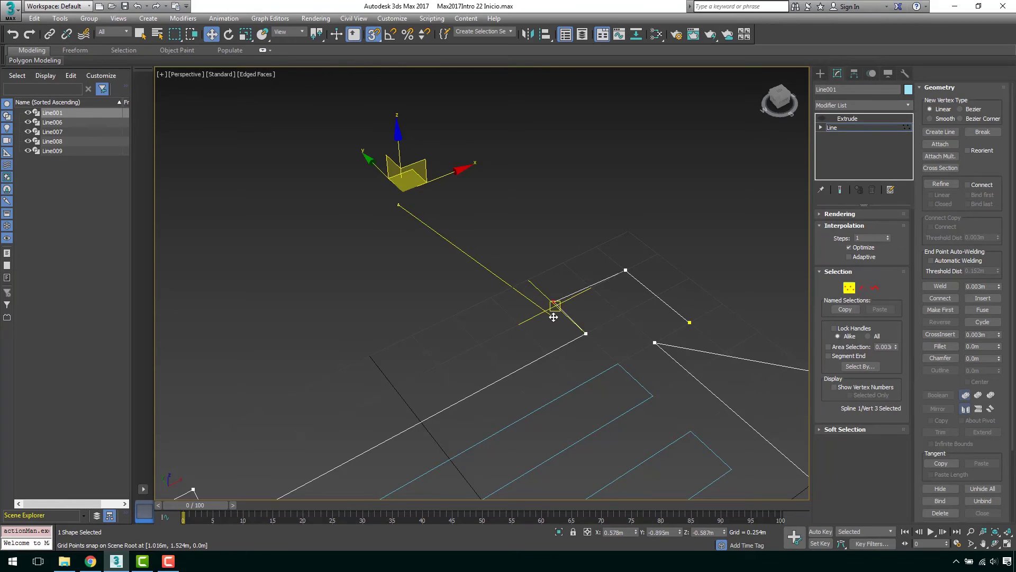
scroll(565, 268, up, 3)
scroll(570, 290, up, 3)
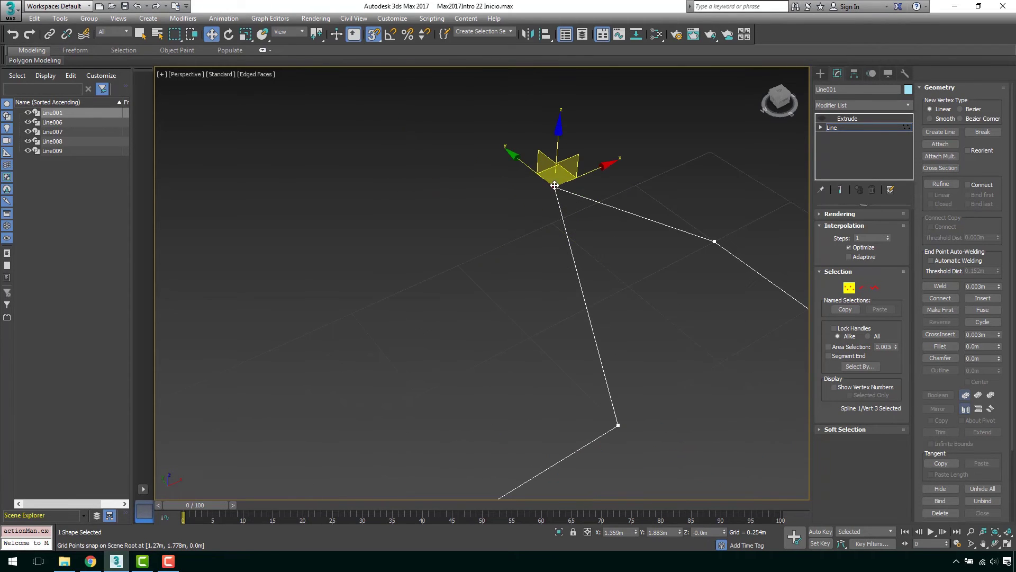
drag(554, 185, 532, 336)
scroll(431, 225, down, 3)
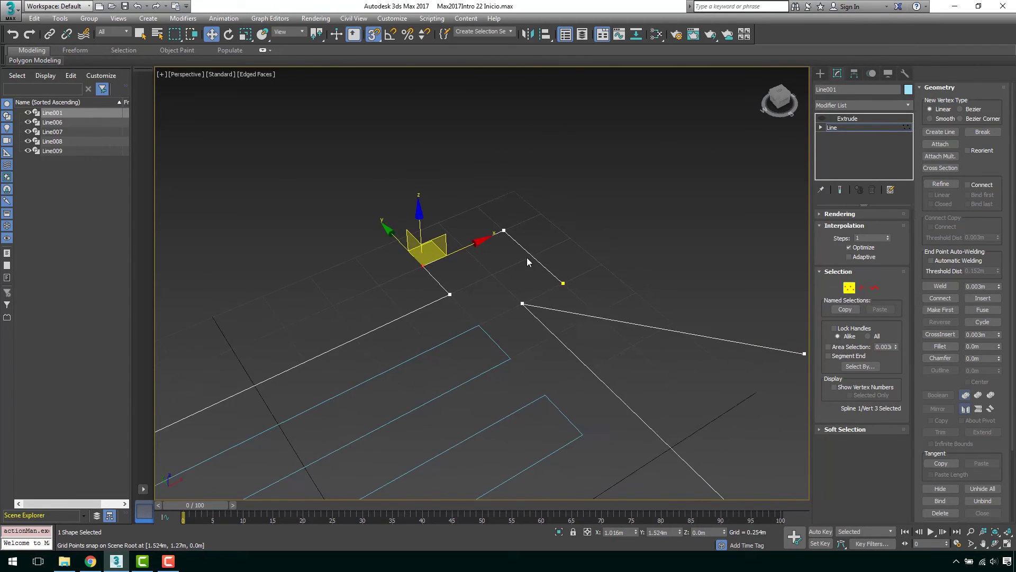
scroll(540, 180, up, 3)
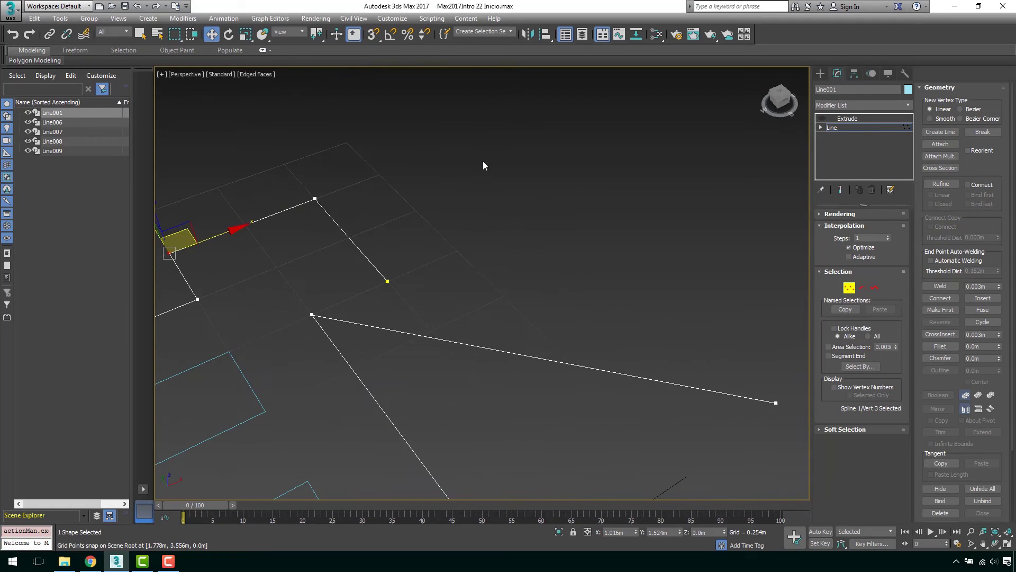
scroll(495, 175, down, 3)
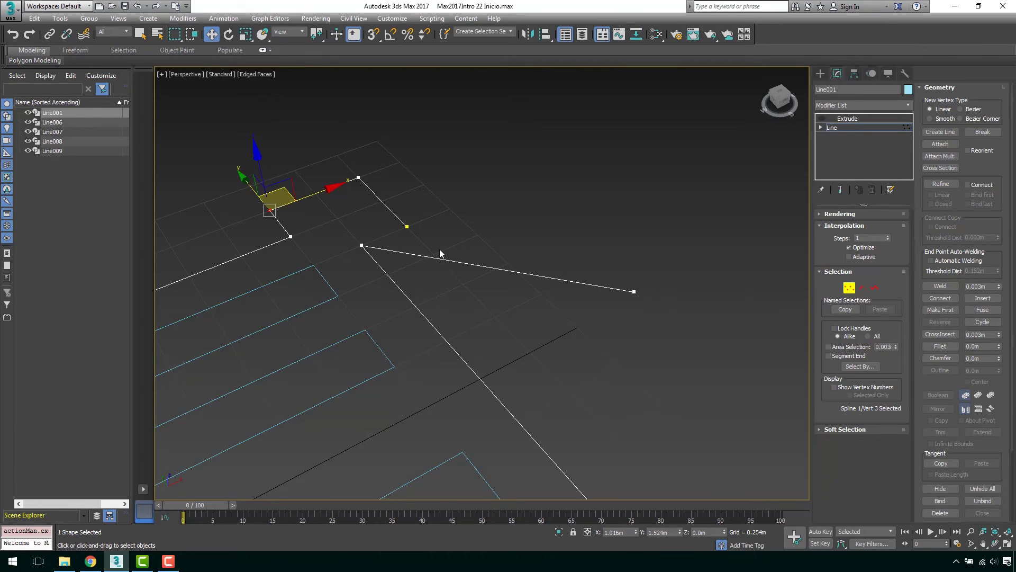
Snap the open end vertex onto the first vertex and weld the two together
scroll(645, 245, up, 3)
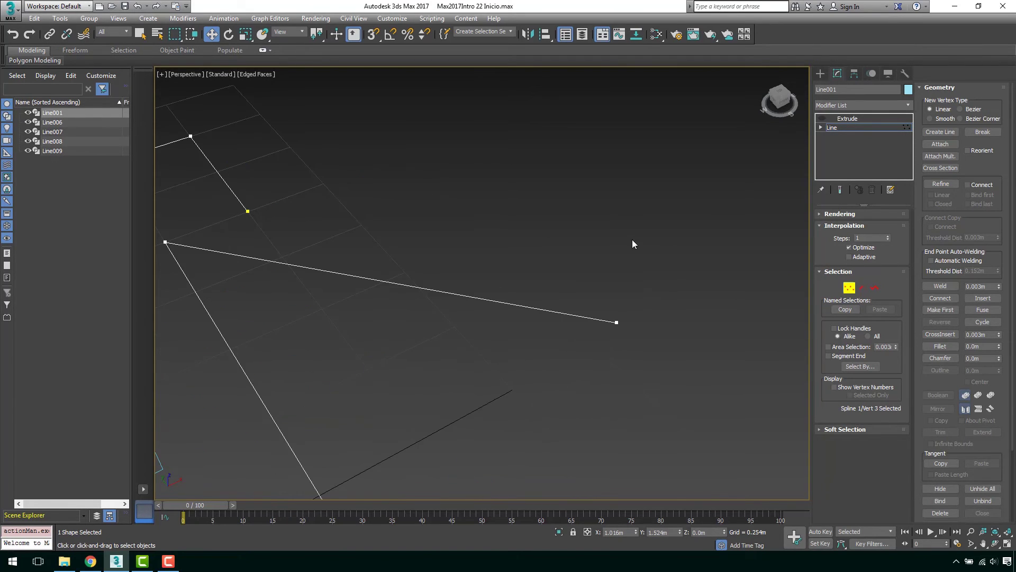
click(617, 322)
click(373, 34)
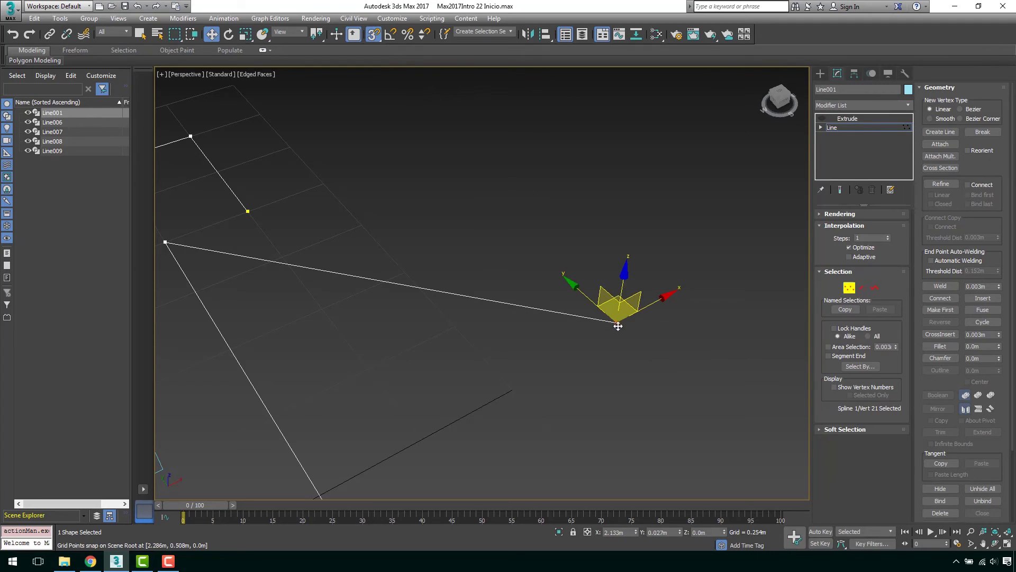
drag(618, 326, 247, 210)
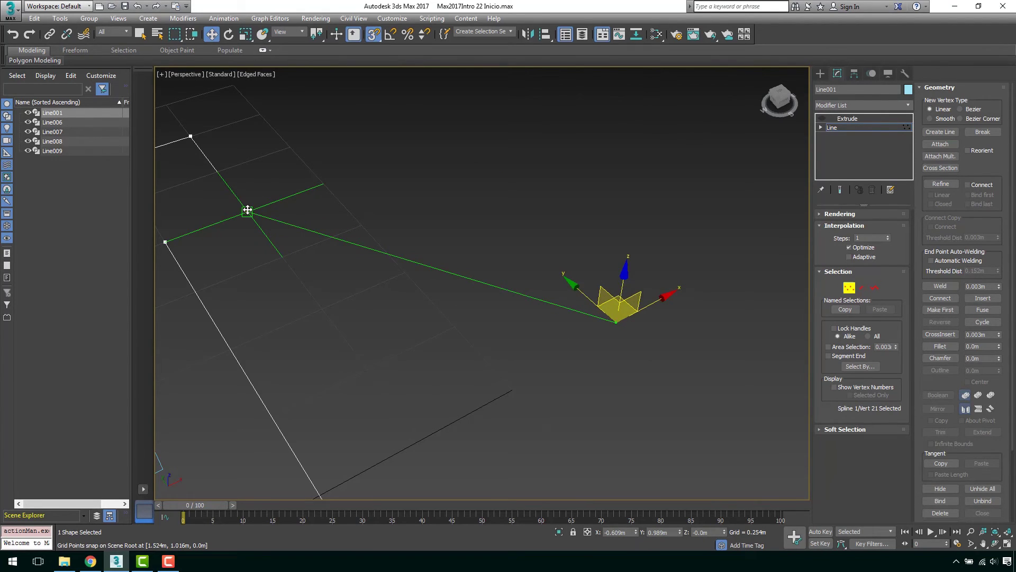
middle_drag(247, 210, 498, 229)
drag(550, 272, 445, 205)
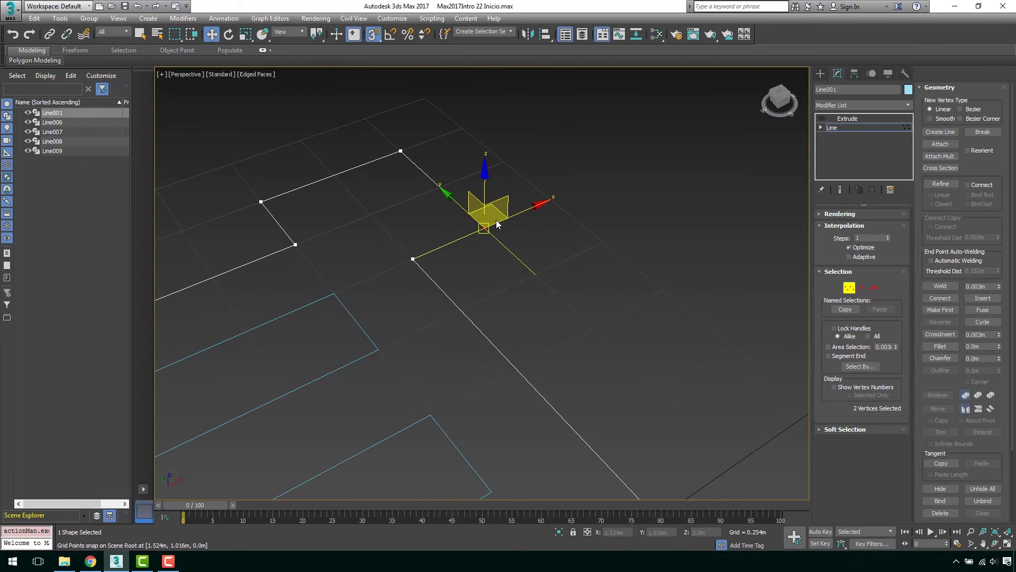
click(949, 289)
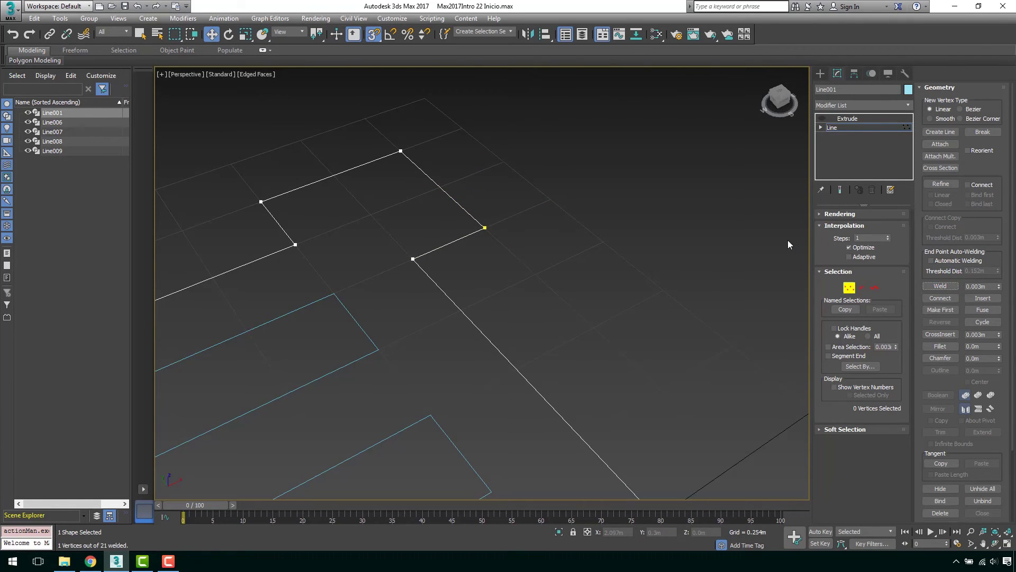
Turn off grid snapping and exit Vertex sub-object level on the line
click(373, 33)
scroll(580, 224, down, 3)
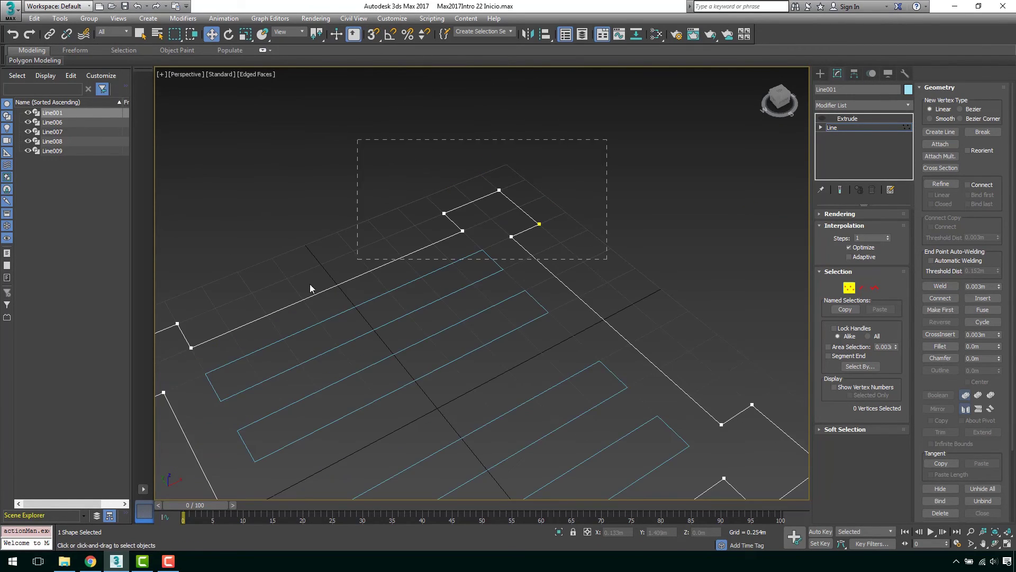
right_click(494, 291)
click(501, 233)
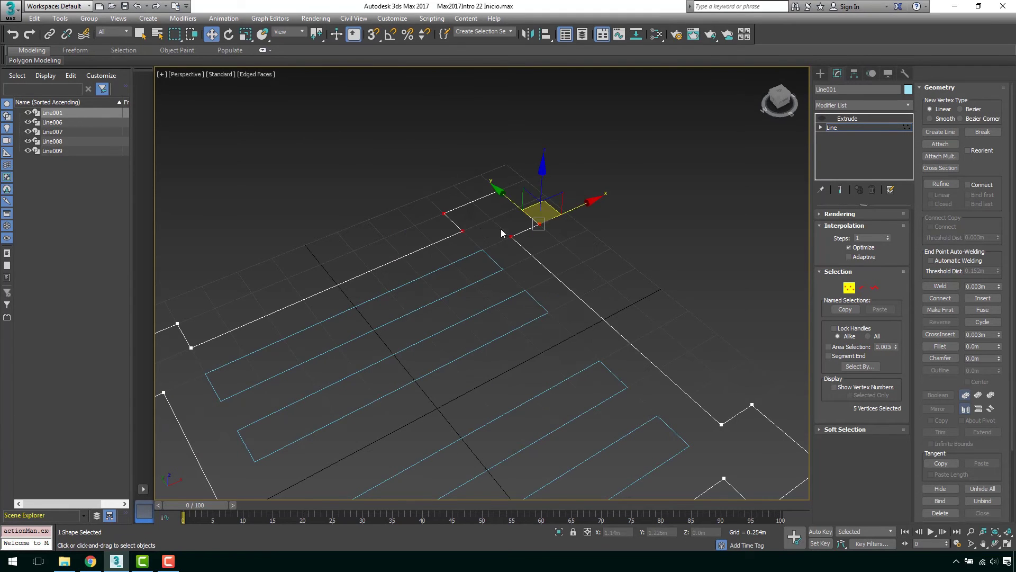
click(849, 288)
scroll(644, 312, down, 3)
scroll(602, 304, up, 1)
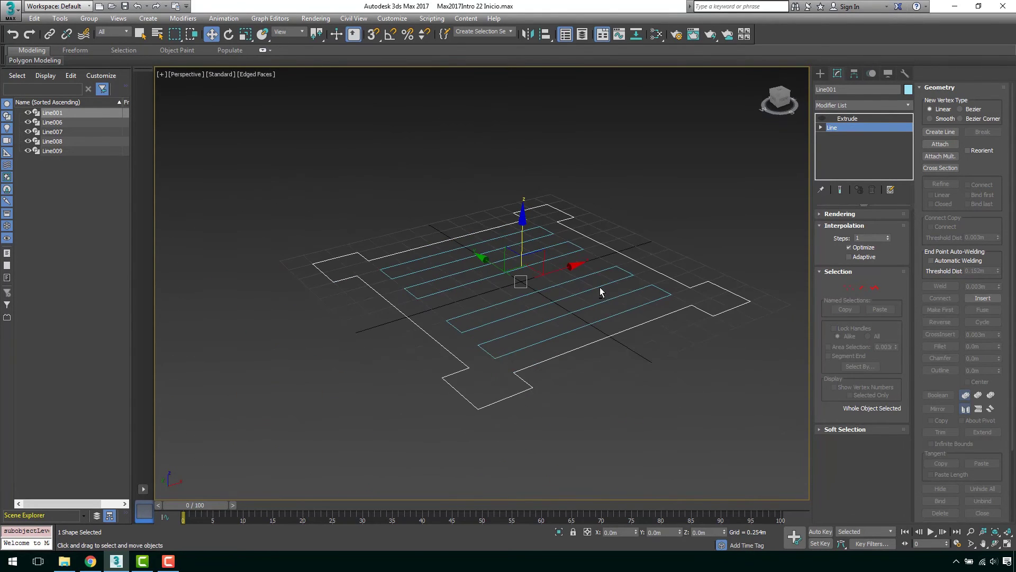
scroll(637, 289, up, 2)
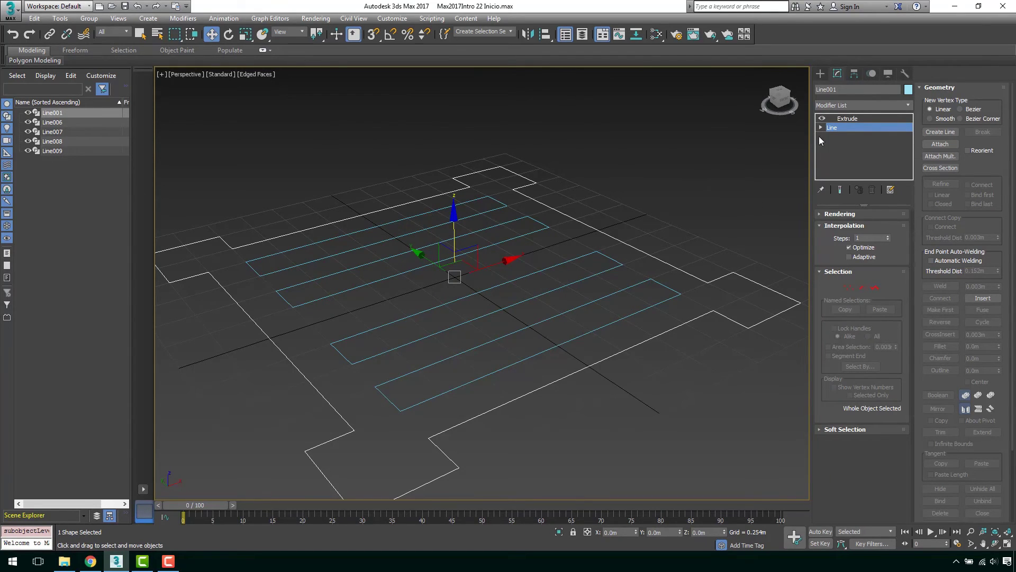
Preview the extruded slab, then hide Extrude and return to the base Line
click(846, 118)
mouse_move(600, 216)
alt+middle_down()
mouse_move(488, 220)
mouse_move(578, 277)
mouse_move(605, 243)
mouse_move(601, 166)
mouse_move(631, 246)
alt+middle_up()
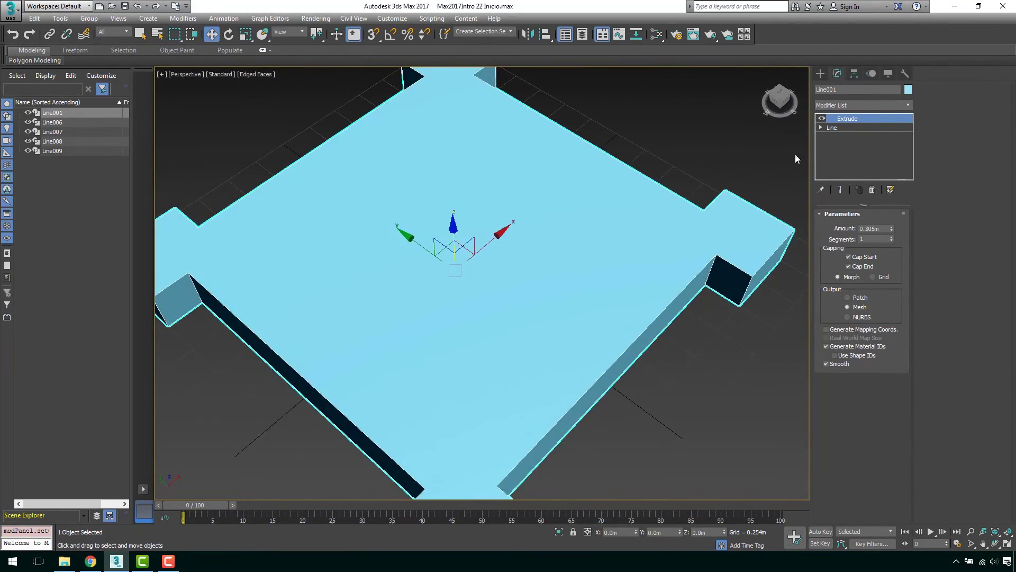
click(822, 119)
click(840, 126)
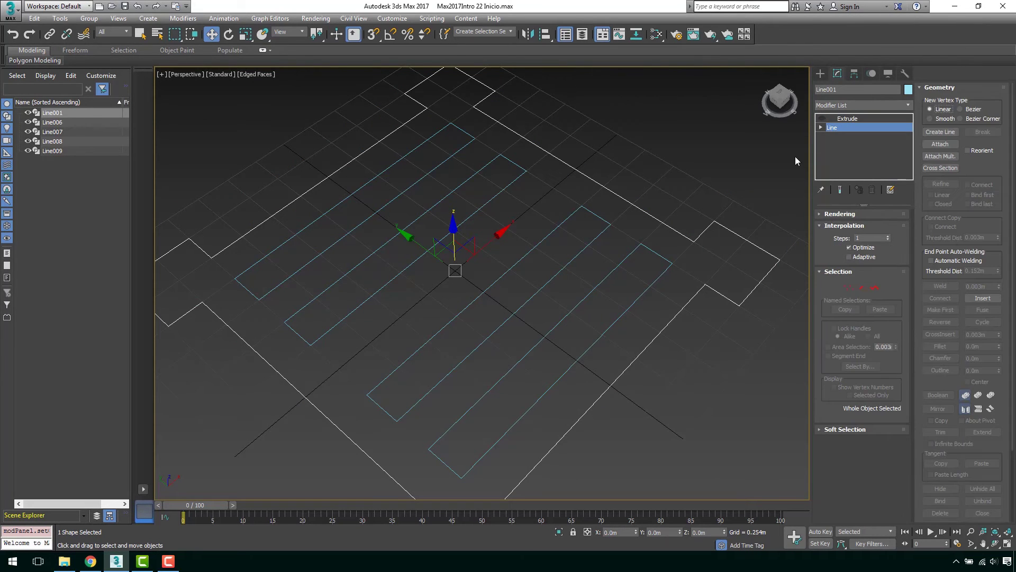
alt+middle_drag(582, 317, 567, 292)
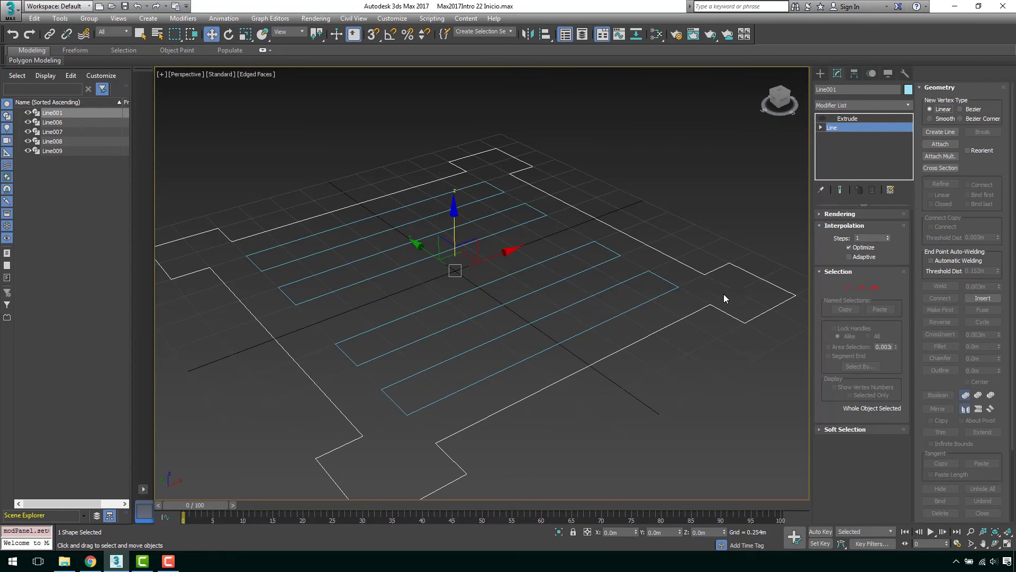
Attach Line006 through Line009 to Line001 and frame the combined shape
middle_drag(667, 274, 657, 267)
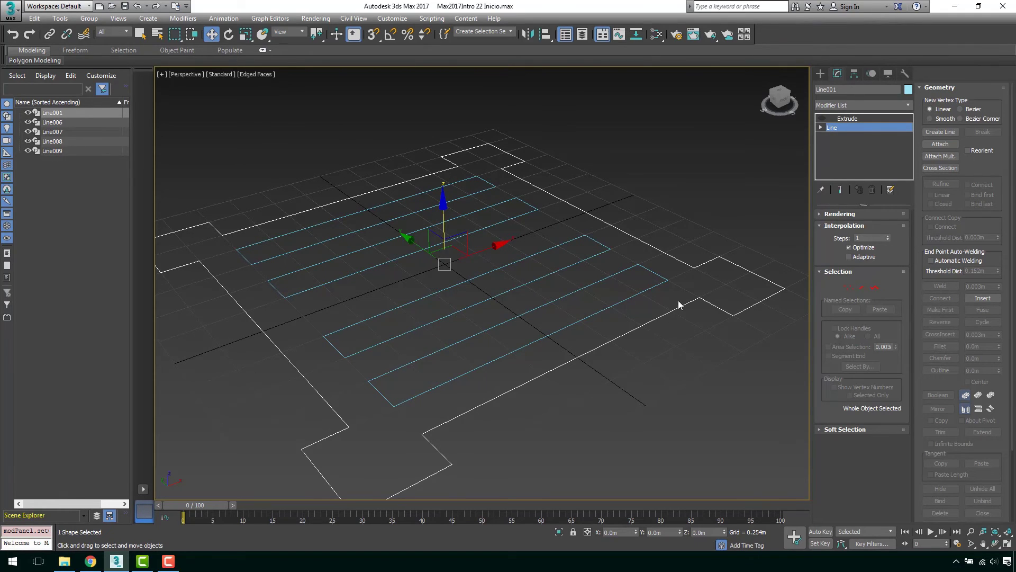
right_click(619, 272)
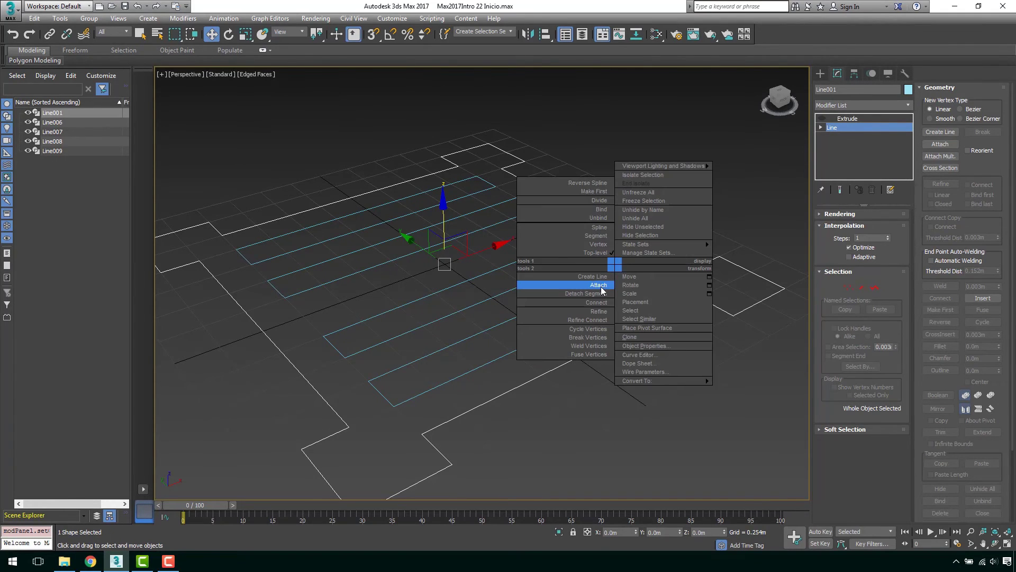
click(603, 288)
click(556, 331)
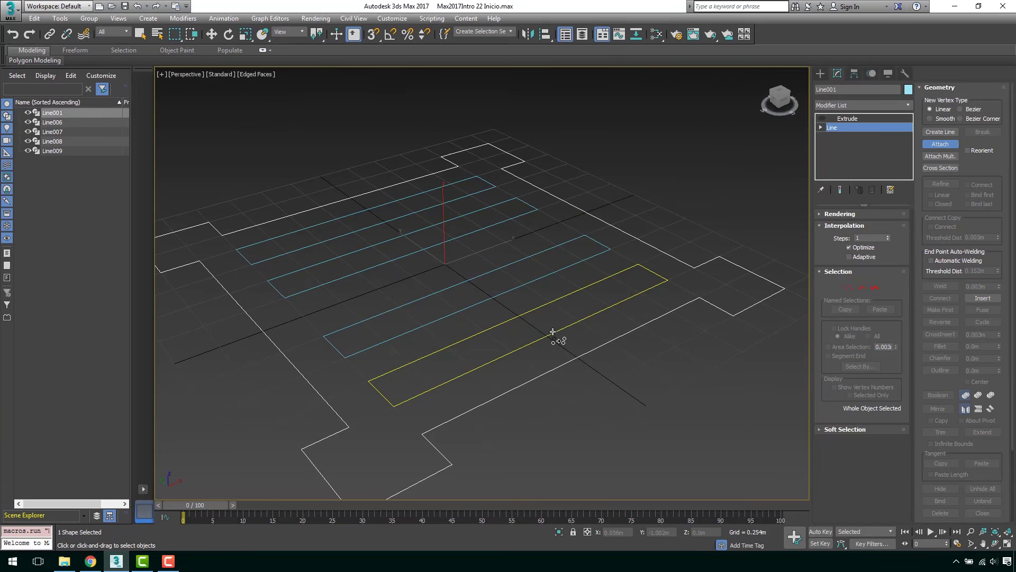
click(512, 290)
click(426, 248)
click(406, 221)
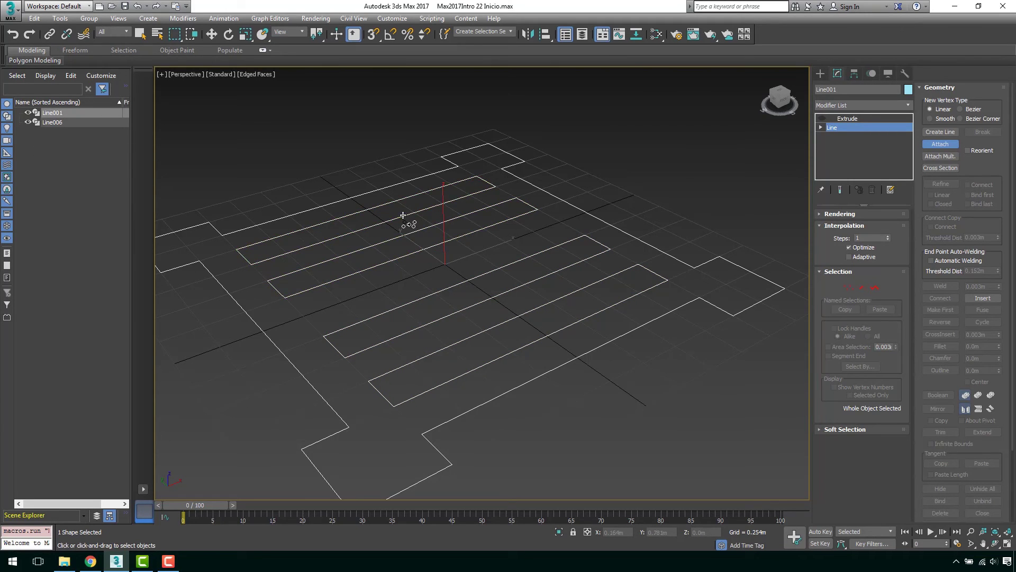
right_click(611, 297)
scroll(656, 347, down, 5)
scroll(597, 345, up, 1)
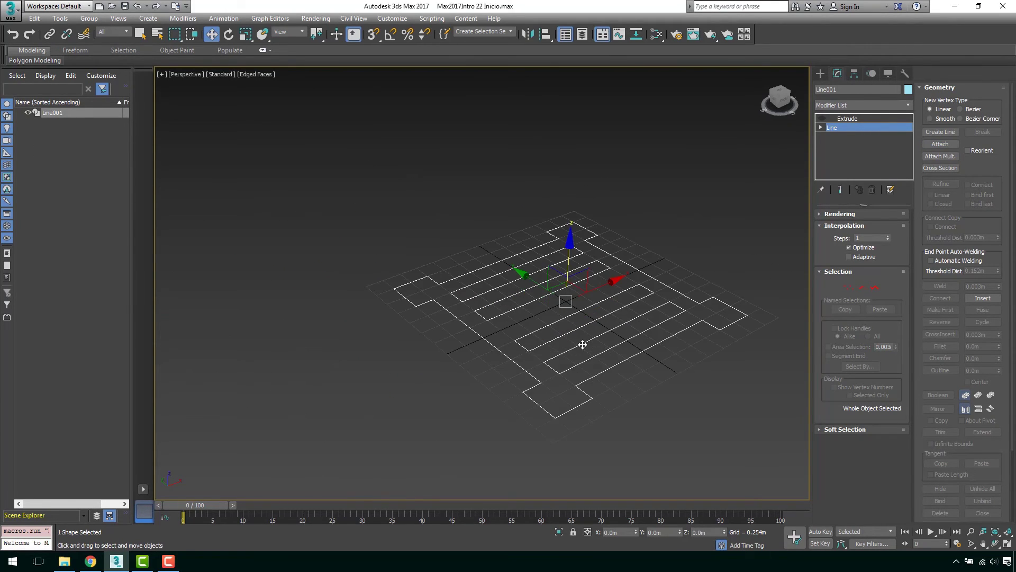
scroll(583, 345, up, 1)
scroll(561, 334, up, 3)
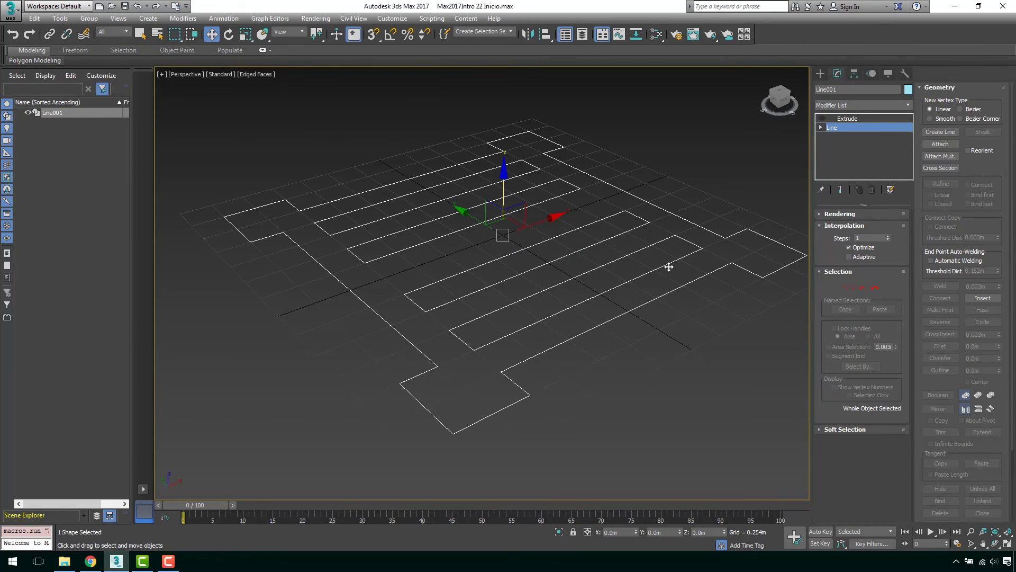
middle_drag(669, 265, 662, 275)
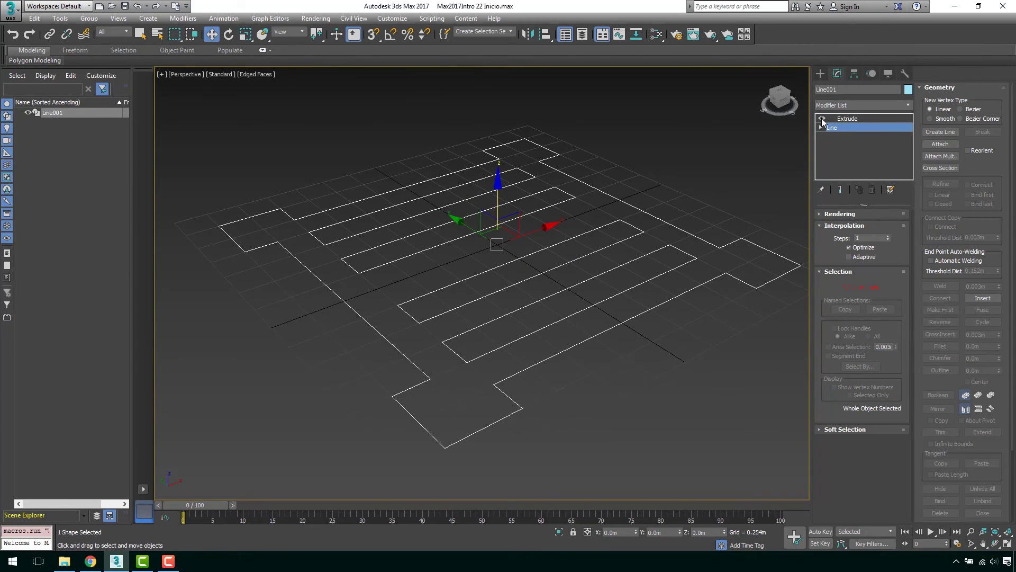
click(844, 117)
mouse_move(625, 241)
alt+middle_down()
mouse_move(598, 263)
mouse_move(608, 237)
mouse_move(624, 245)
alt+middle_up()
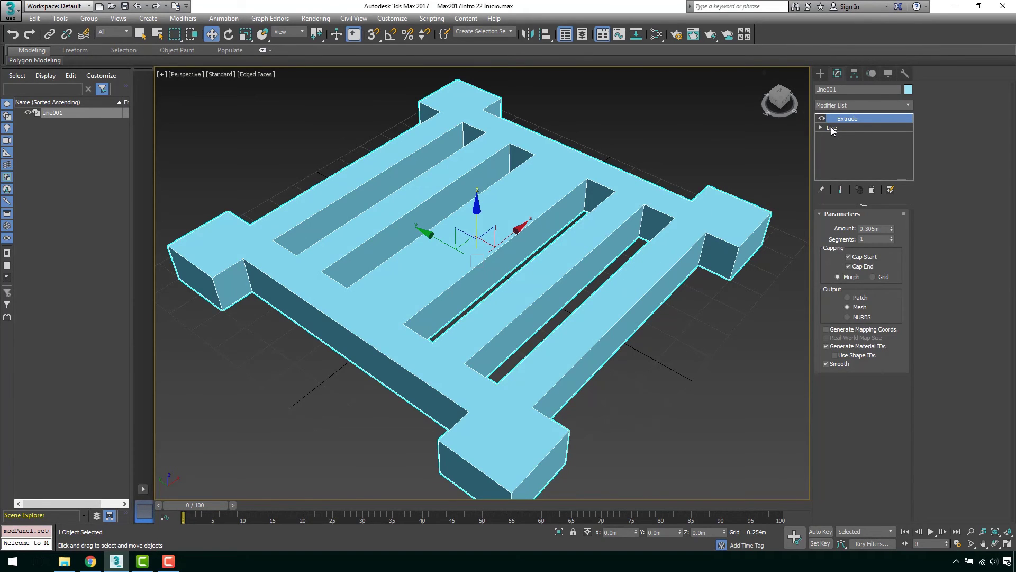
click(829, 128)
scroll(697, 190, up, 2)
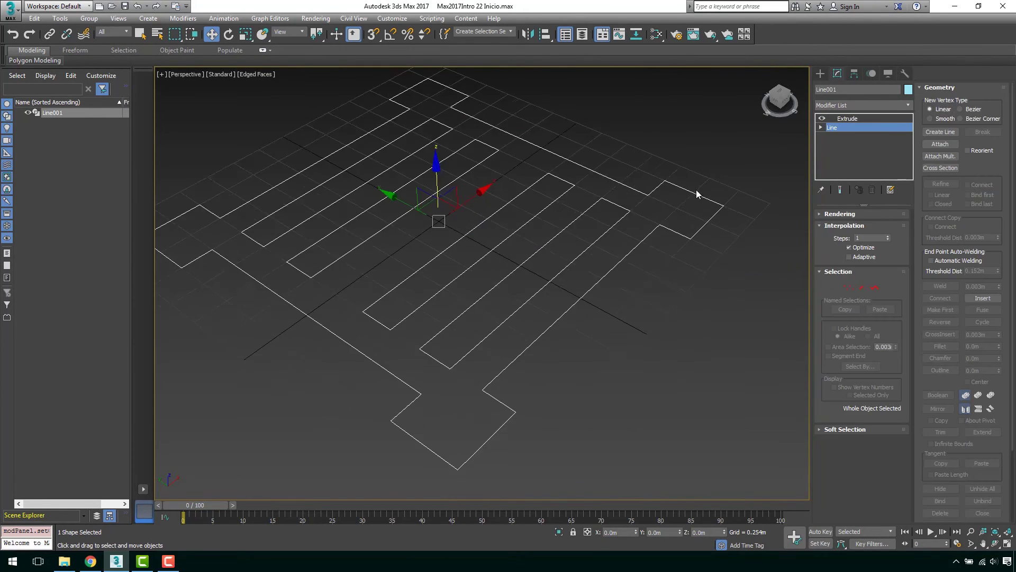
scroll(697, 190, up, 4)
Move the fourth inner rectangle right and down, then check the extruded slab
click(875, 287)
scroll(545, 239, up, 3)
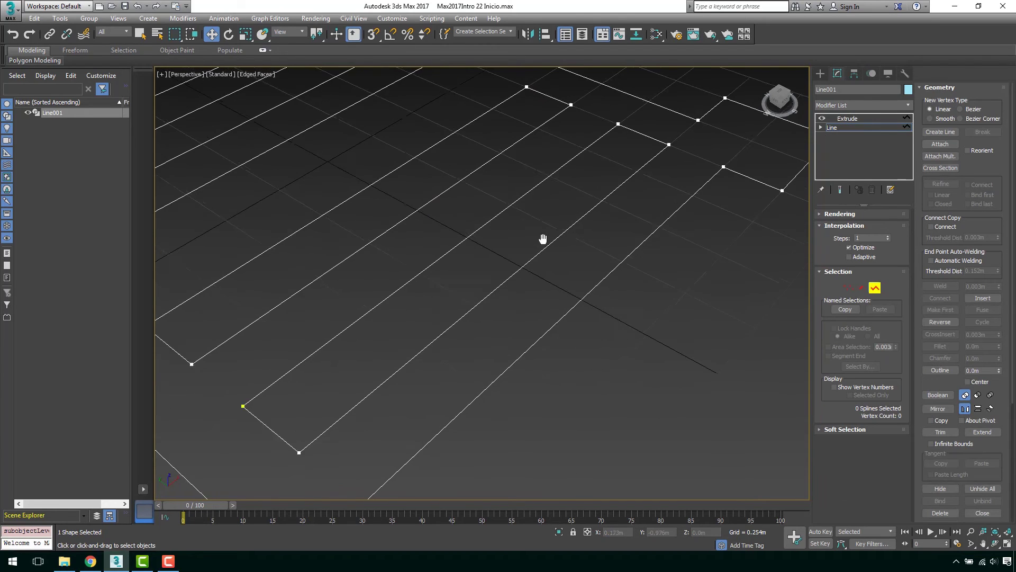
click(517, 272)
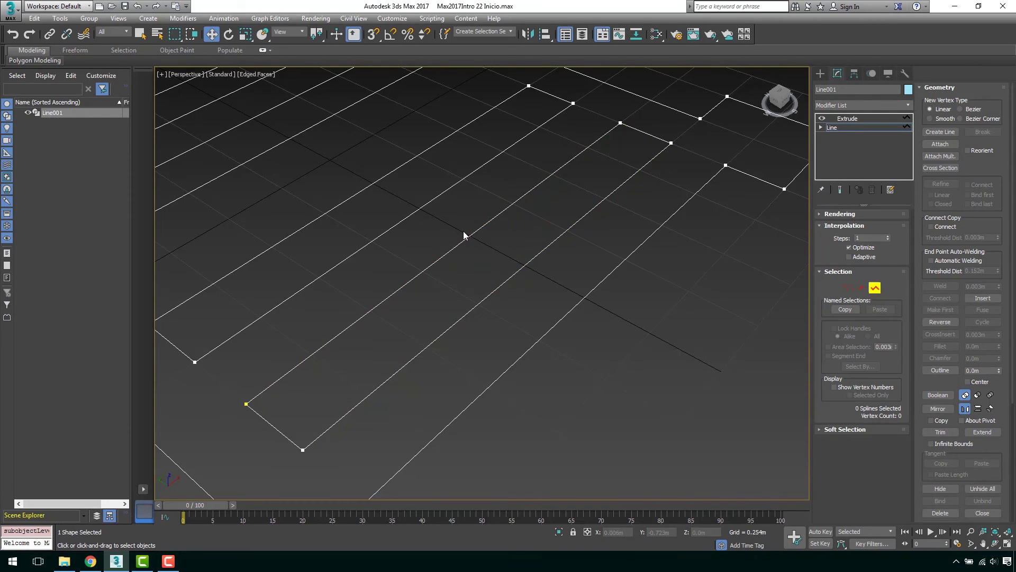
mouse_move(467, 233)
mouse_down()
mouse_move(523, 257)
mouse_move(540, 295)
mouse_up()
scroll(683, 259, down, 5)
scroll(675, 290, up, 4)
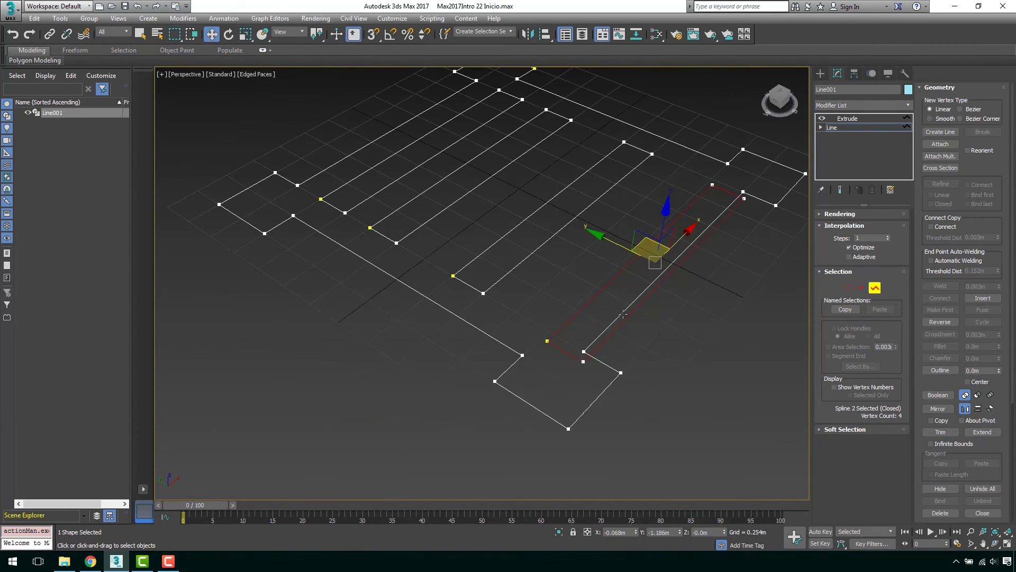
click(875, 288)
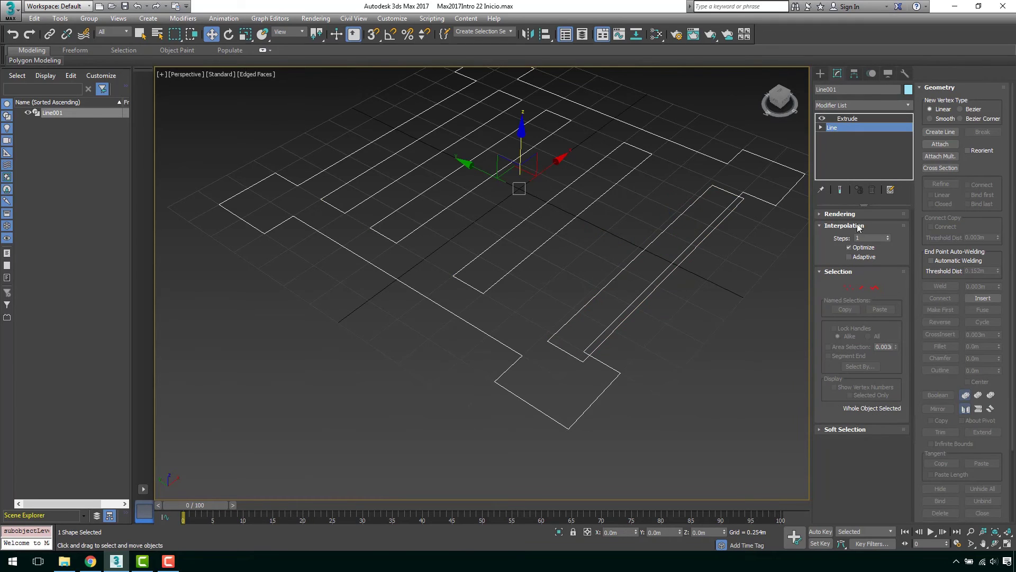
click(847, 119)
middle_drag(710, 176, 681, 190)
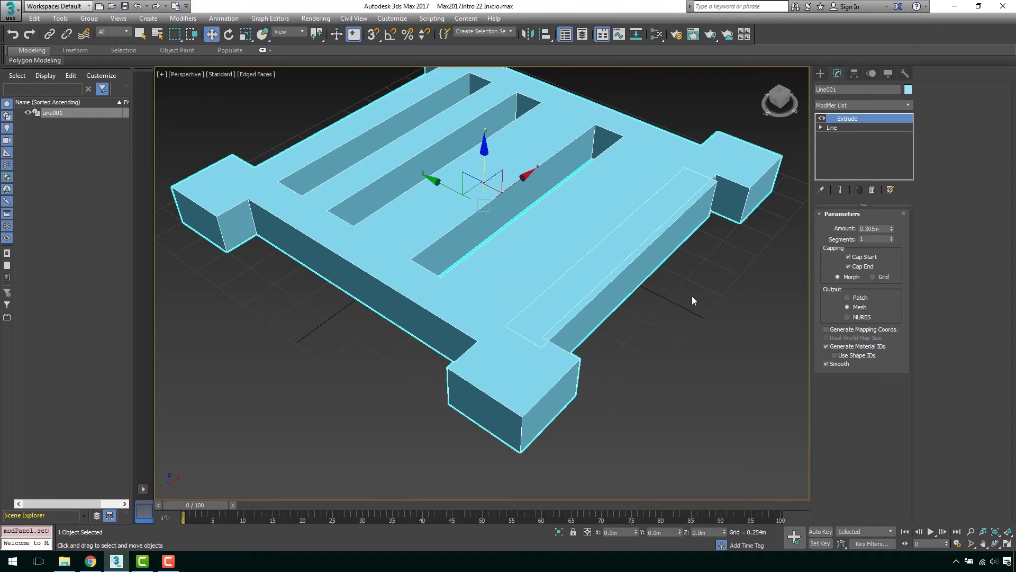
middle_drag(648, 300, 637, 294)
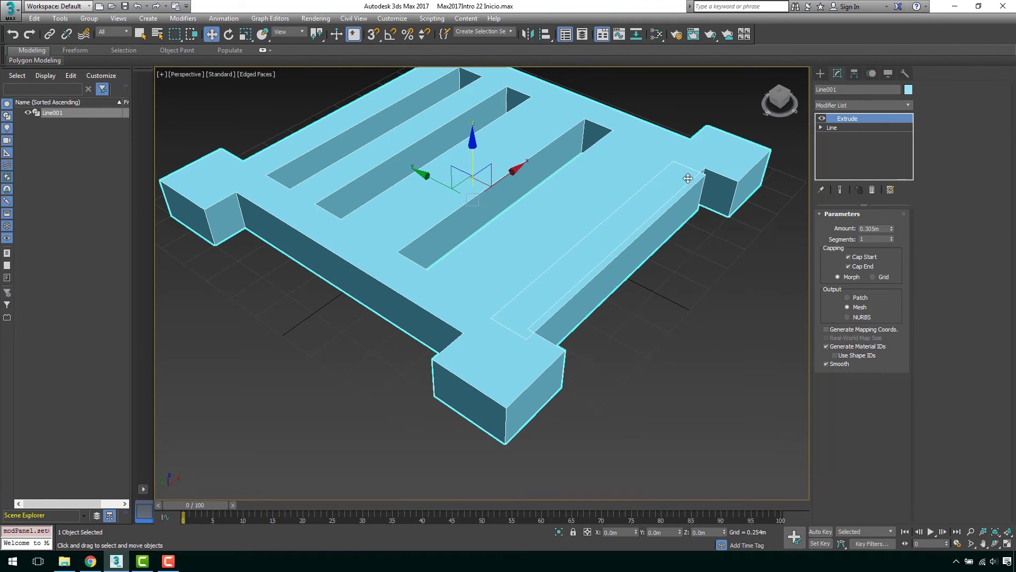
Nudge the fourth rectangle up and left and recheck the slab's four slots
click(836, 128)
click(874, 287)
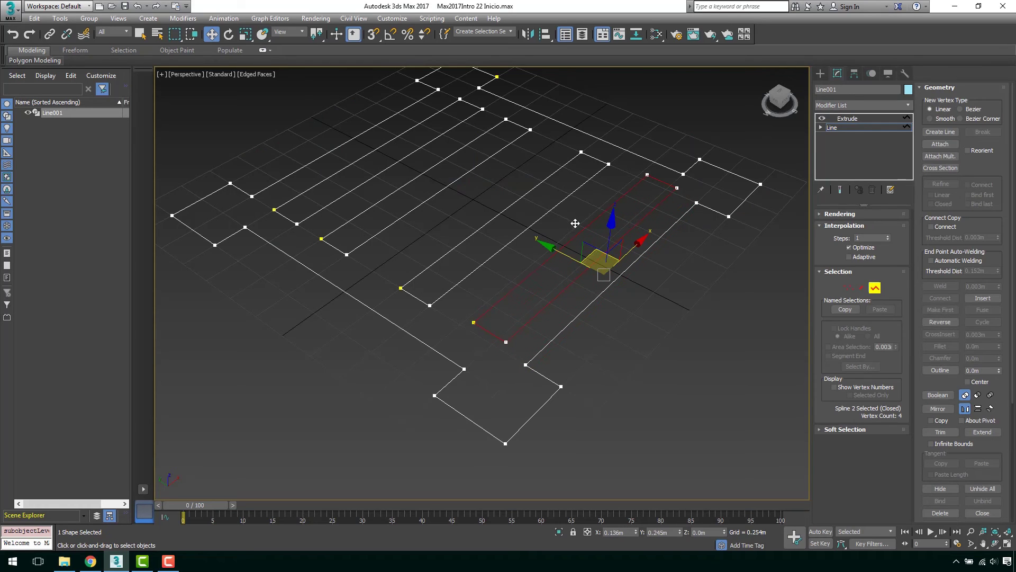
drag(588, 238, 561, 212)
click(853, 120)
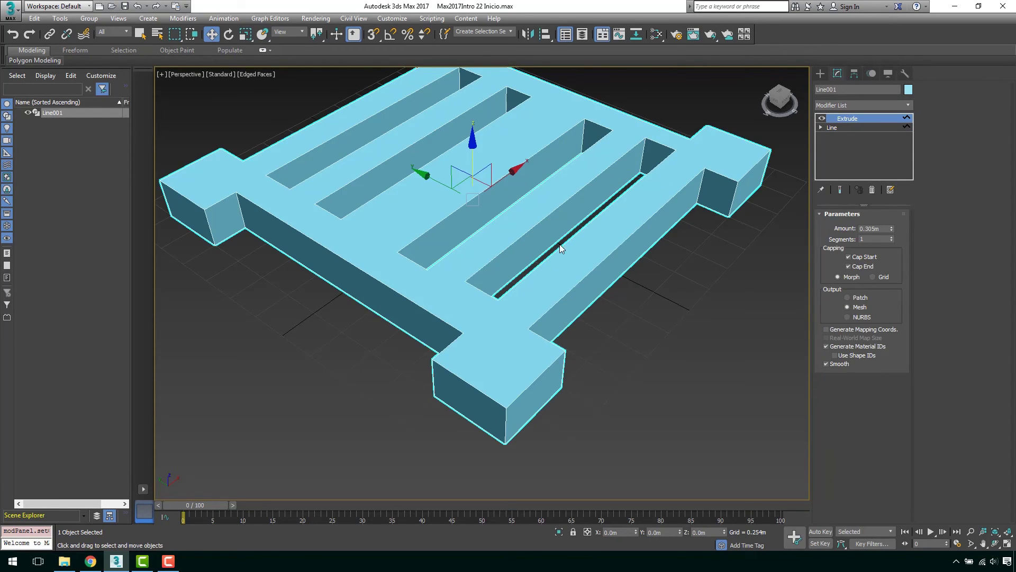
scroll(557, 251, down, 2)
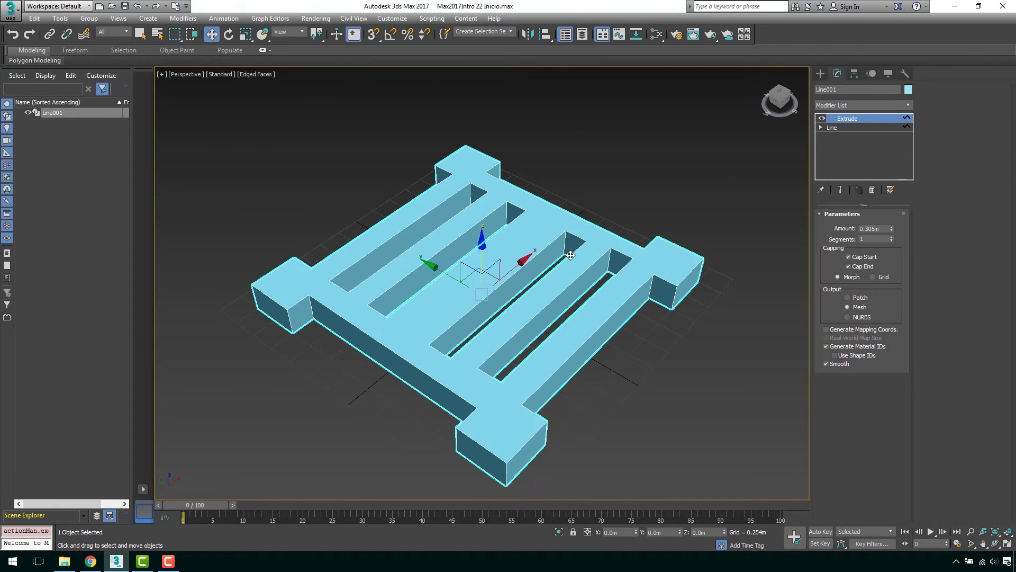
middle_drag(572, 255, 593, 212)
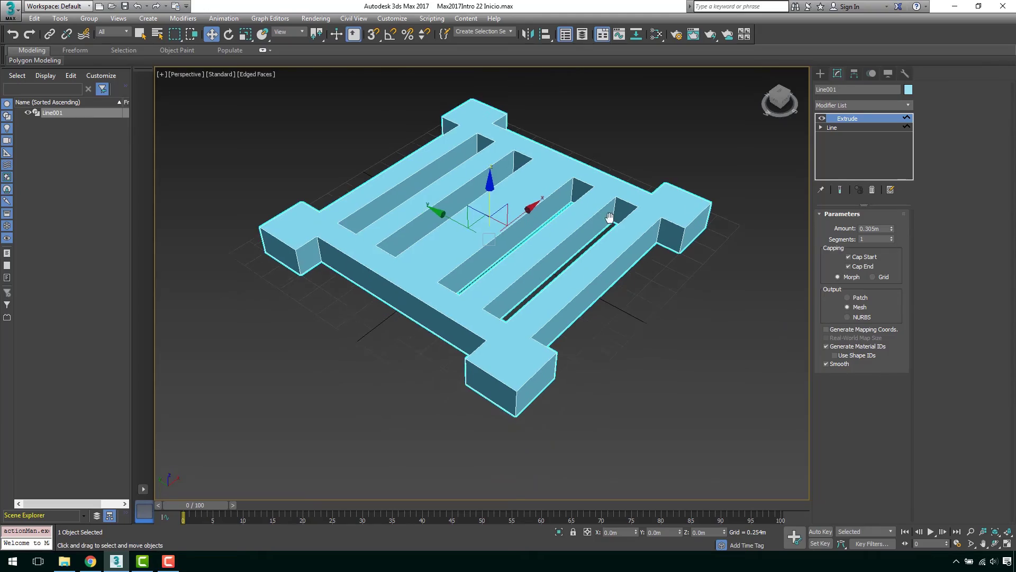
mouse_move(594, 216)
alt+middle_down()
mouse_move(537, 229)
mouse_move(406, 225)
mouse_move(501, 239)
mouse_move(568, 227)
mouse_move(593, 238)
mouse_move(592, 260)
alt+middle_up()
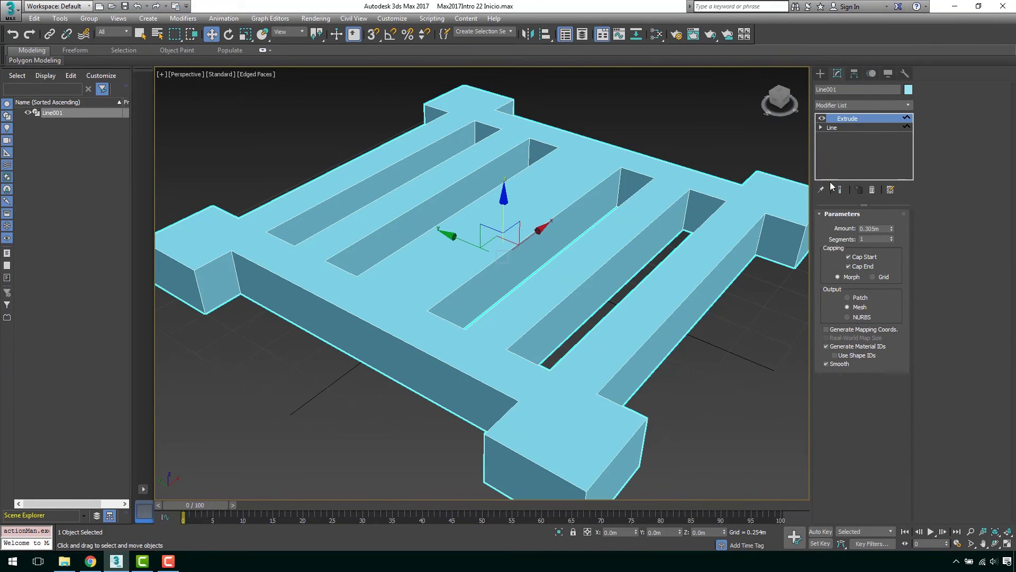
click(840, 129)
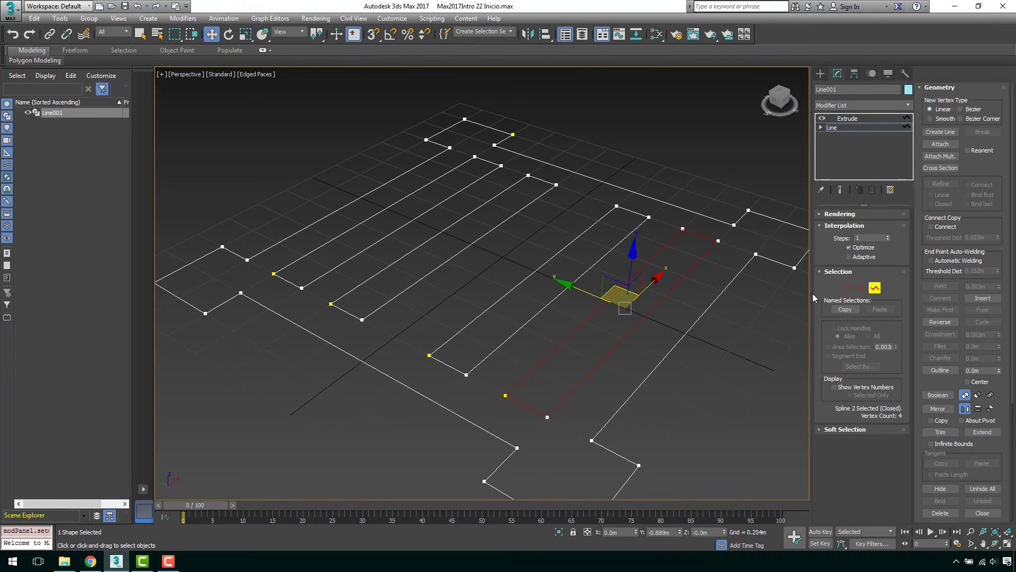
Box-select all four inner rectangles and detach them into a new shape, Shape001
click(755, 377)
middle_drag(755, 377, 714, 355)
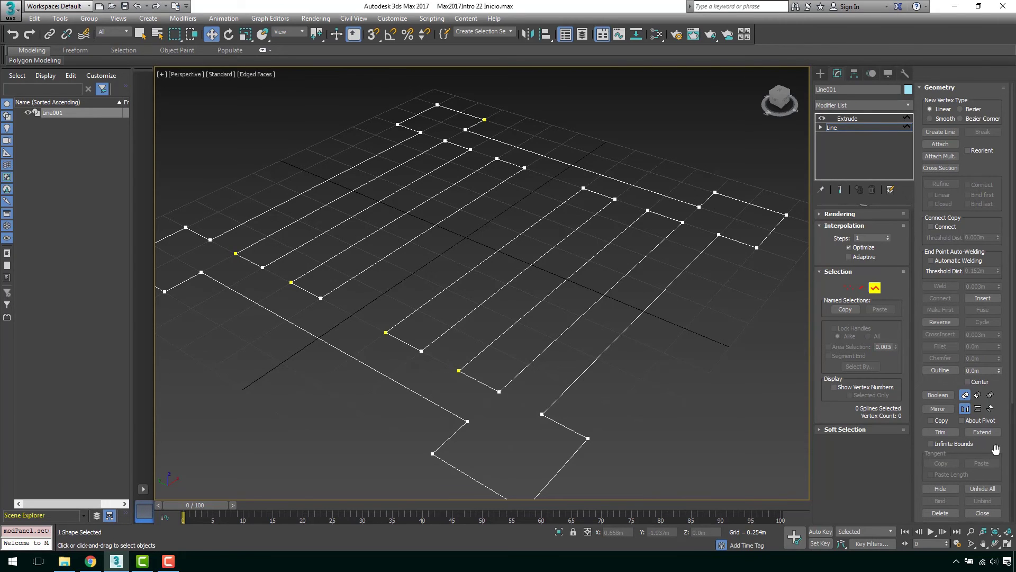
scroll(995, 449, down, 2)
scroll(995, 449, down, 3)
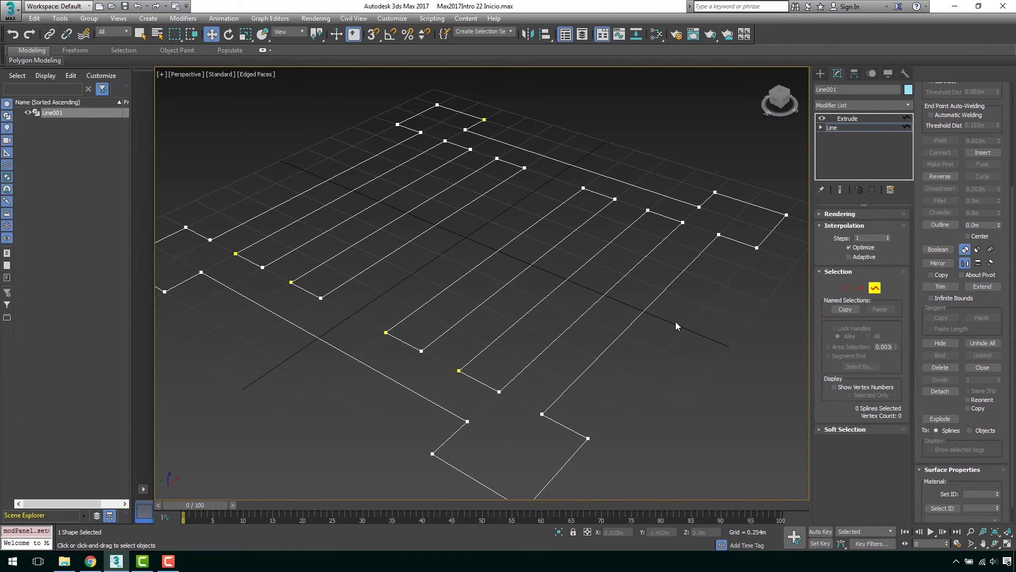
scroll(676, 322, down, 5)
scroll(640, 318, up, 5)
drag(589, 348, 521, 297)
drag(452, 247, 398, 185)
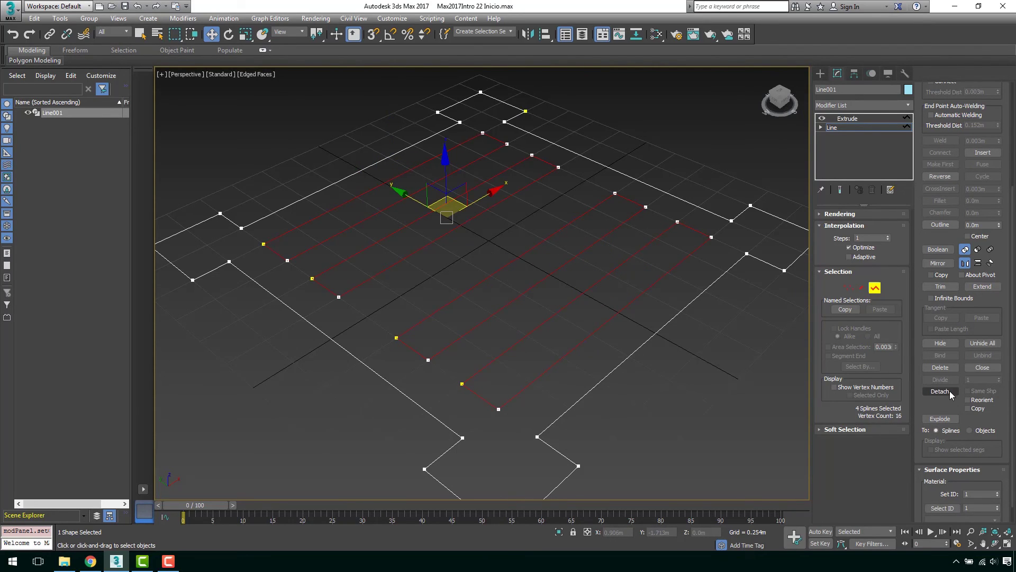
click(940, 391)
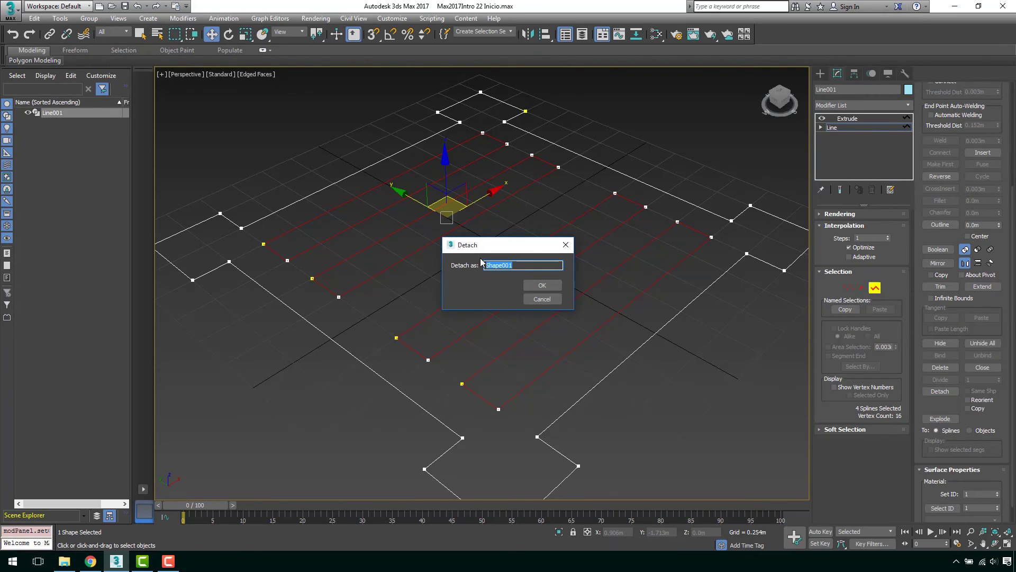
click(540, 287)
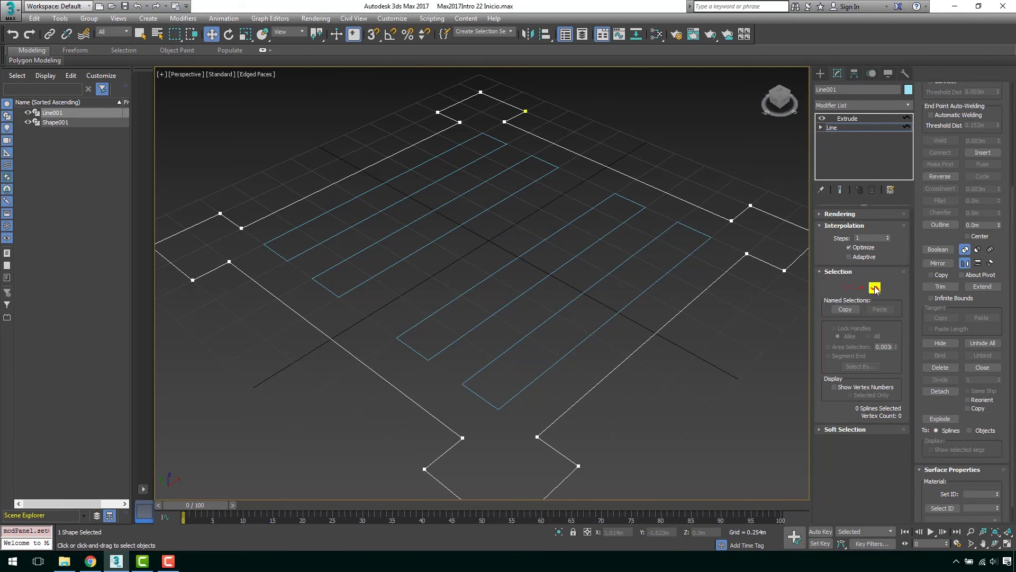
key(3)
scroll(650, 264, down, 3)
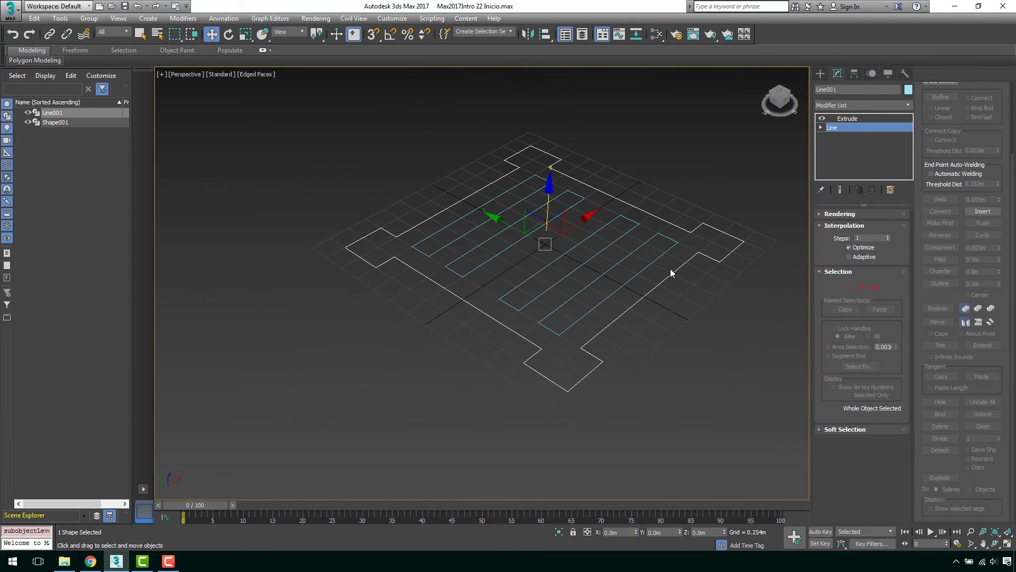
Add an Extrude modifier to the detached rectangles shape Shape001
click(843, 120)
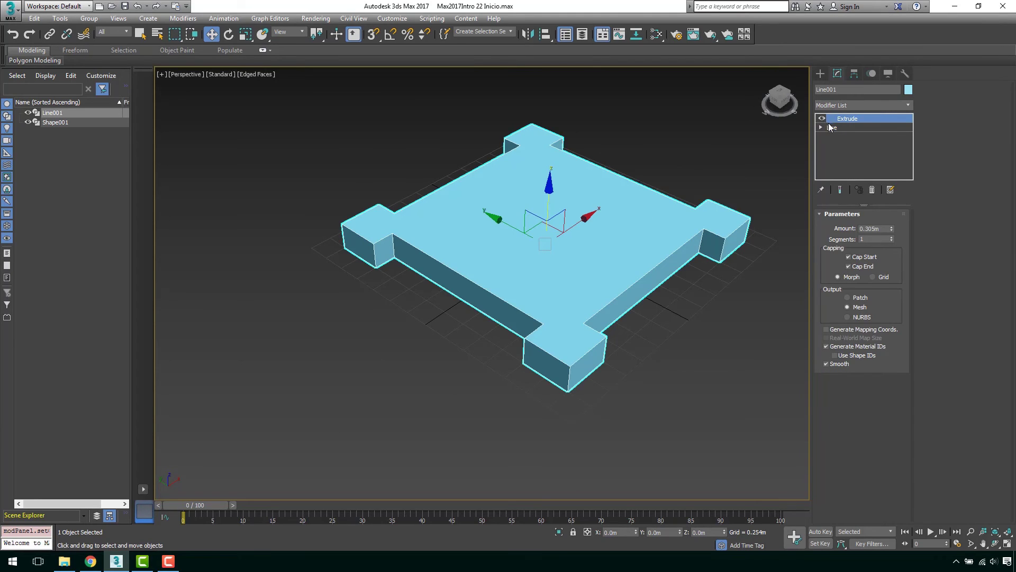
click(833, 128)
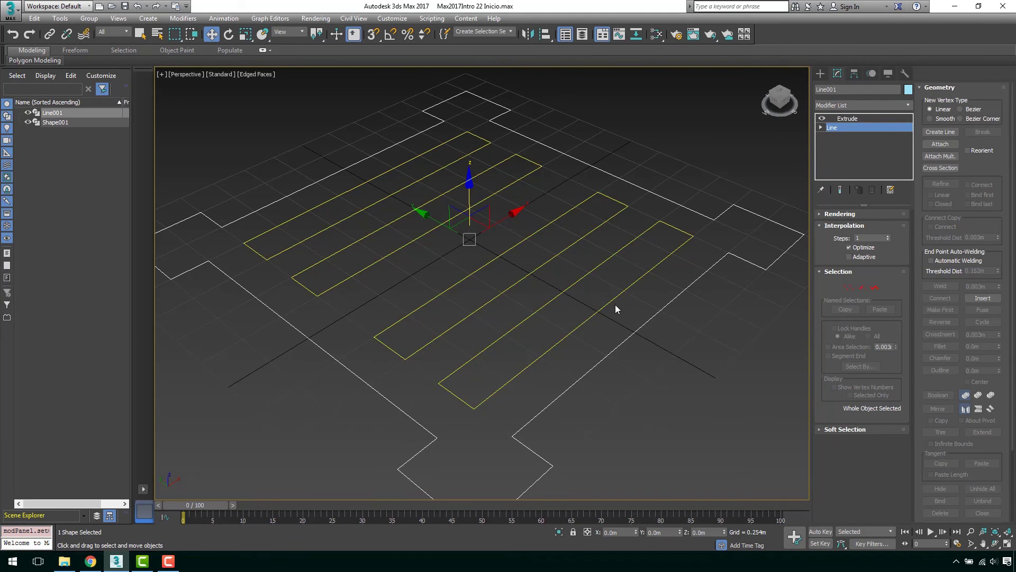
drag(617, 312, 532, 233)
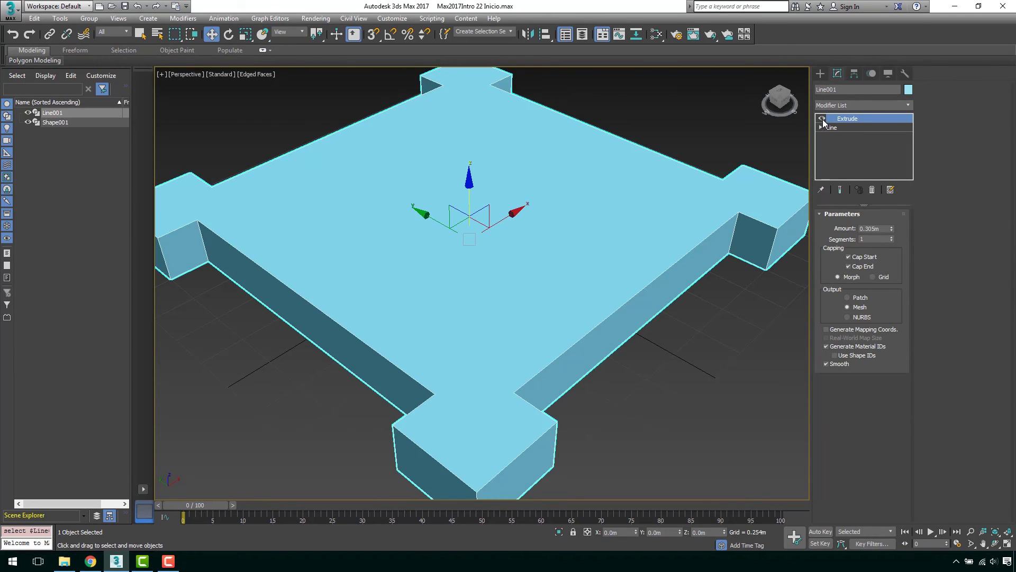
click(822, 118)
click(560, 247)
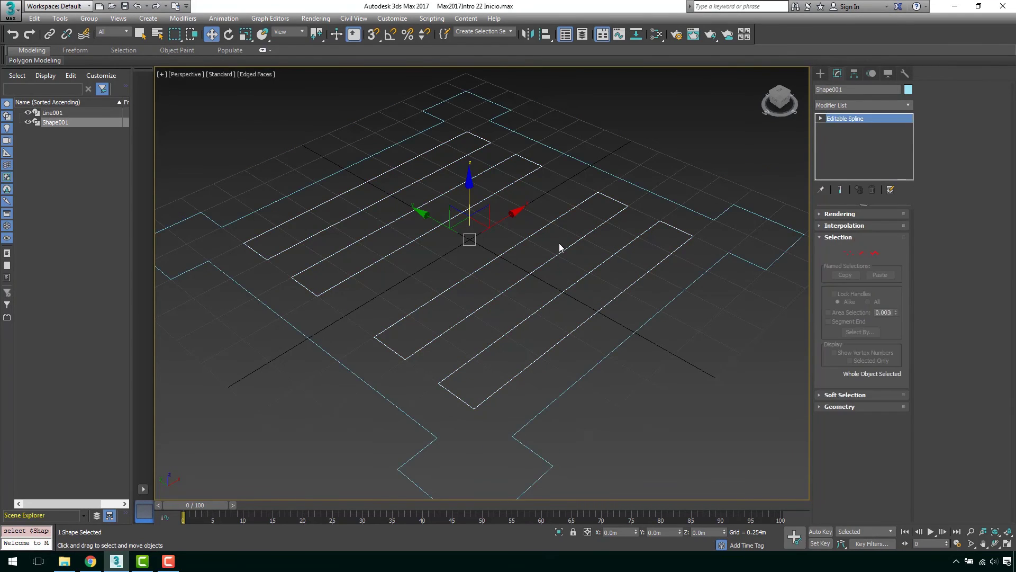
click(877, 107)
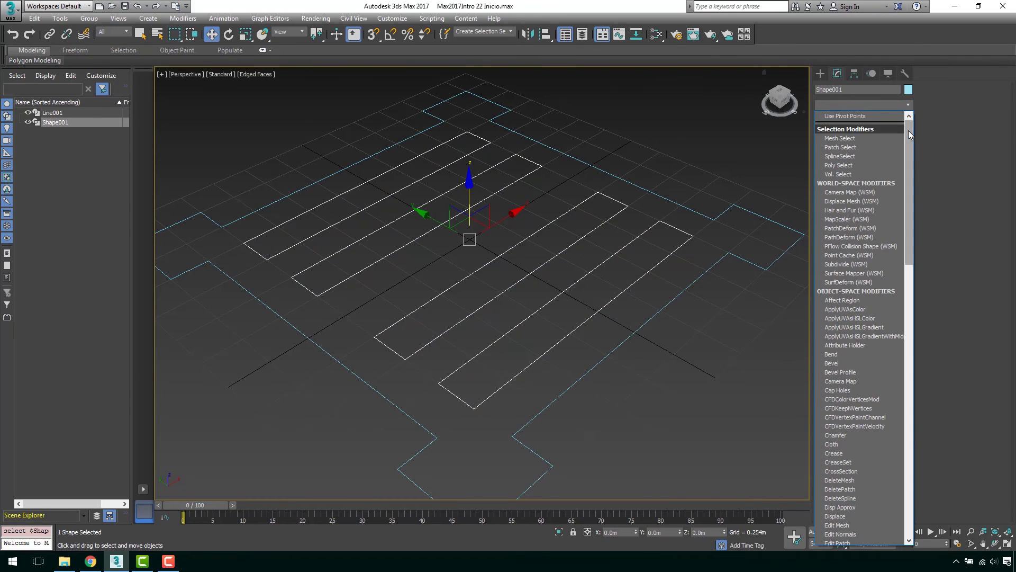
drag(909, 131, 909, 281)
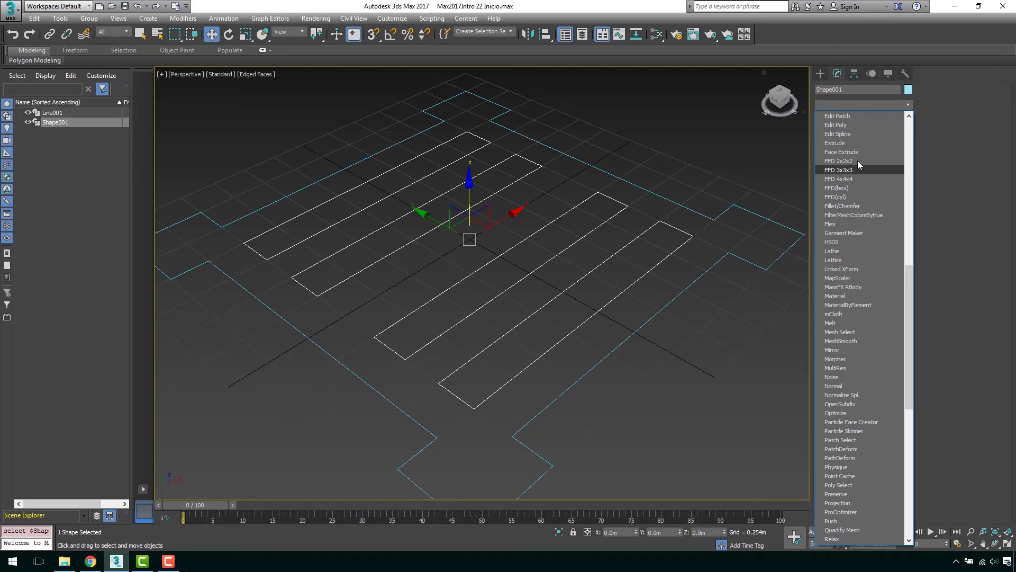
click(850, 144)
mouse_move(575, 229)
alt+middle_down()
mouse_move(608, 270)
mouse_move(535, 256)
mouse_move(607, 243)
mouse_move(586, 245)
mouse_move(695, 293)
mouse_move(739, 331)
alt+middle_up()
Turn Line001's extrusion back on with Amount 0.1
drag(726, 307, 687, 232)
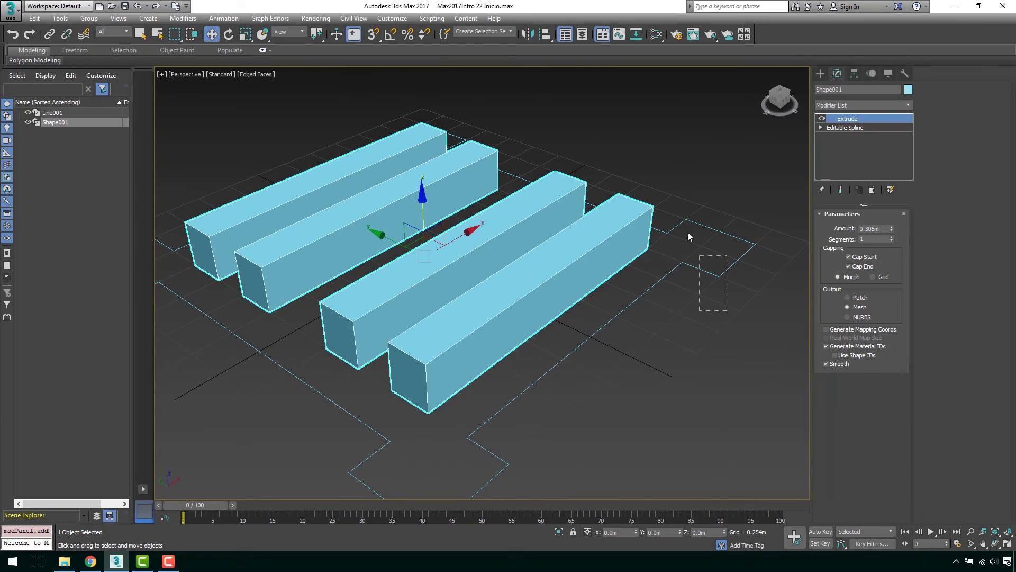
click(822, 119)
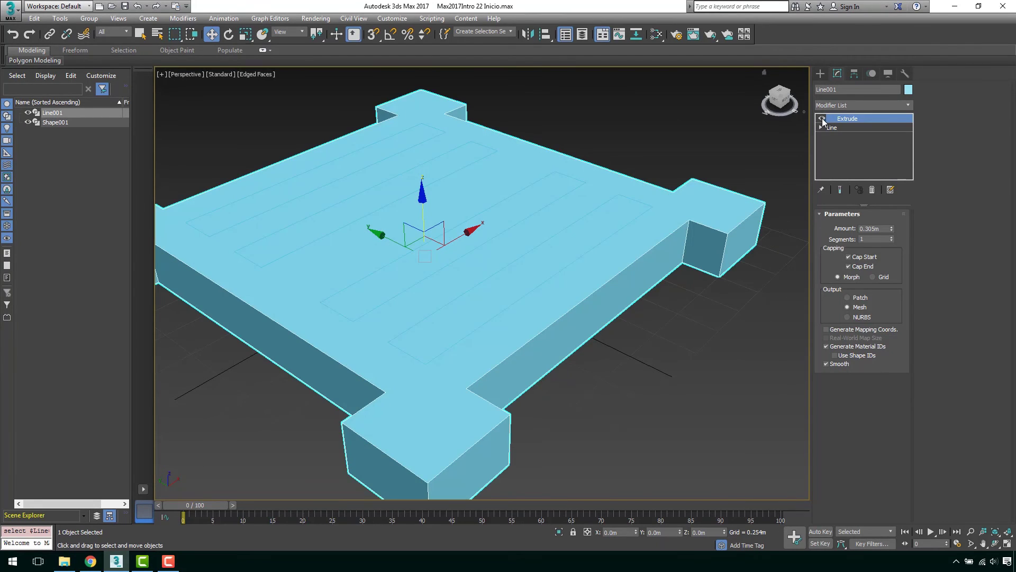
double_click(874, 228)
text(.1)
key(Return)
Set Shape001's extrude Amount to 0.1 and clear the selection
click(564, 257)
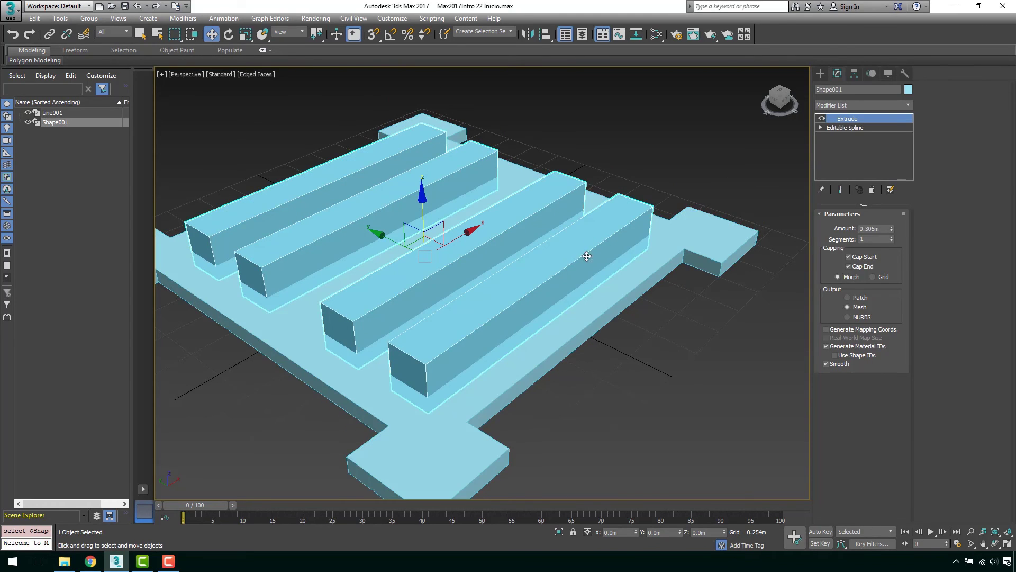
drag(880, 226, 826, 224)
text(.1)
key(Return)
click(703, 298)
mouse_move(621, 289)
alt+middle_down()
mouse_move(668, 278)
mouse_move(595, 303)
mouse_move(632, 265)
mouse_move(671, 290)
mouse_move(558, 226)
mouse_move(645, 238)
alt+middle_up()
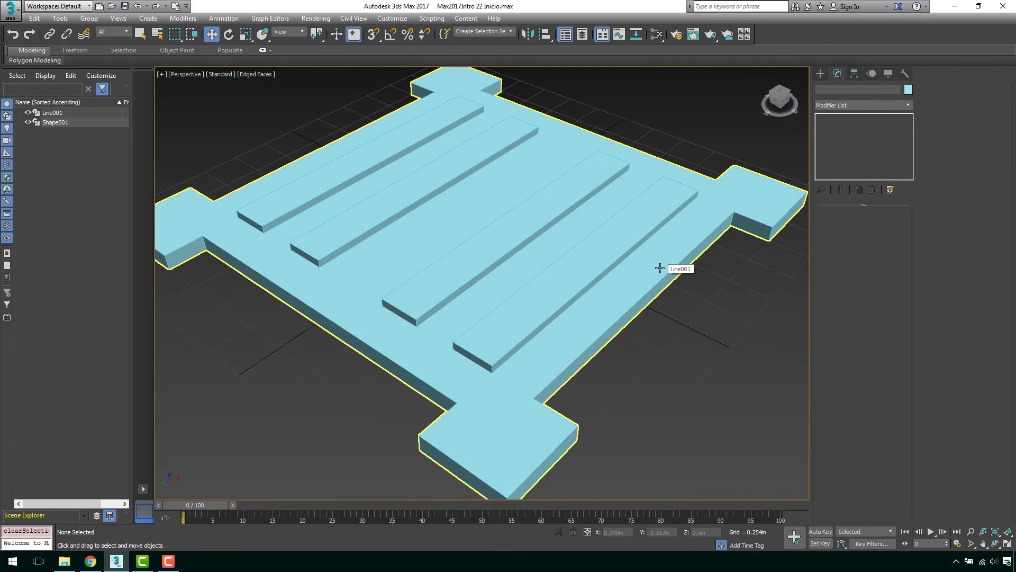
Drop Line001 to its flat spline level, try Attach, then cancel and select Shape001
alt+middle_drag(657, 275, 638, 277)
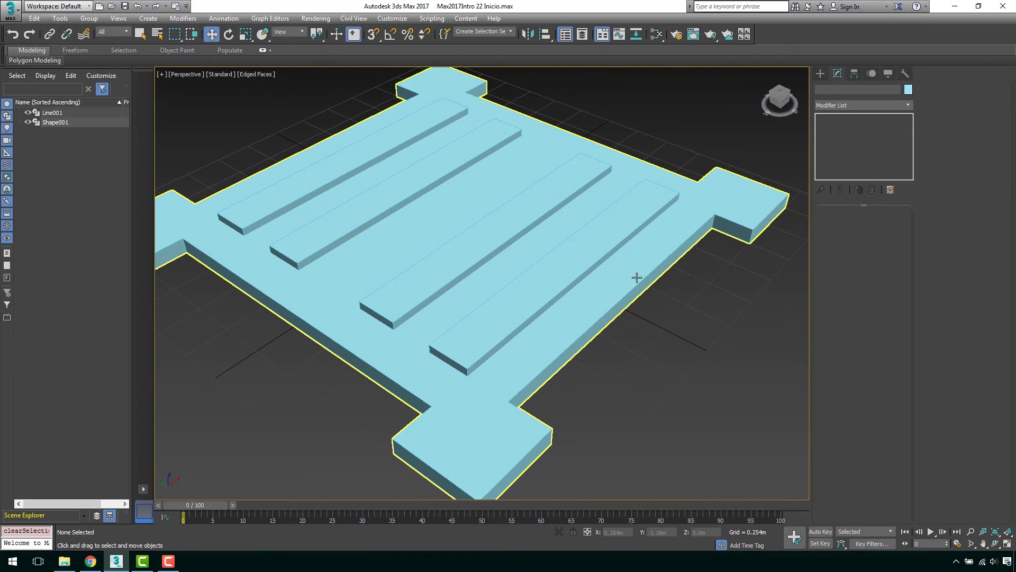
click(647, 274)
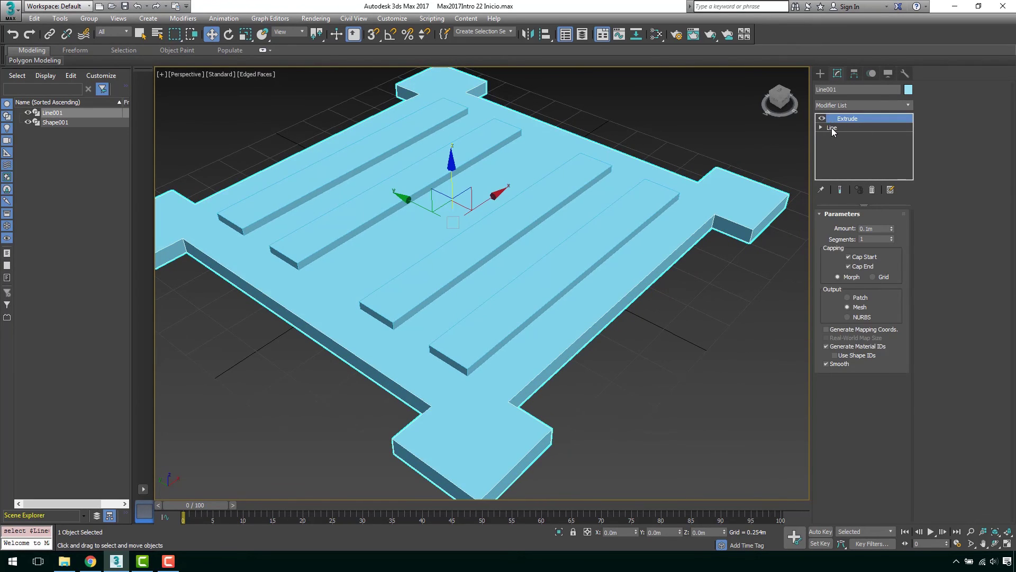
click(832, 128)
click(876, 288)
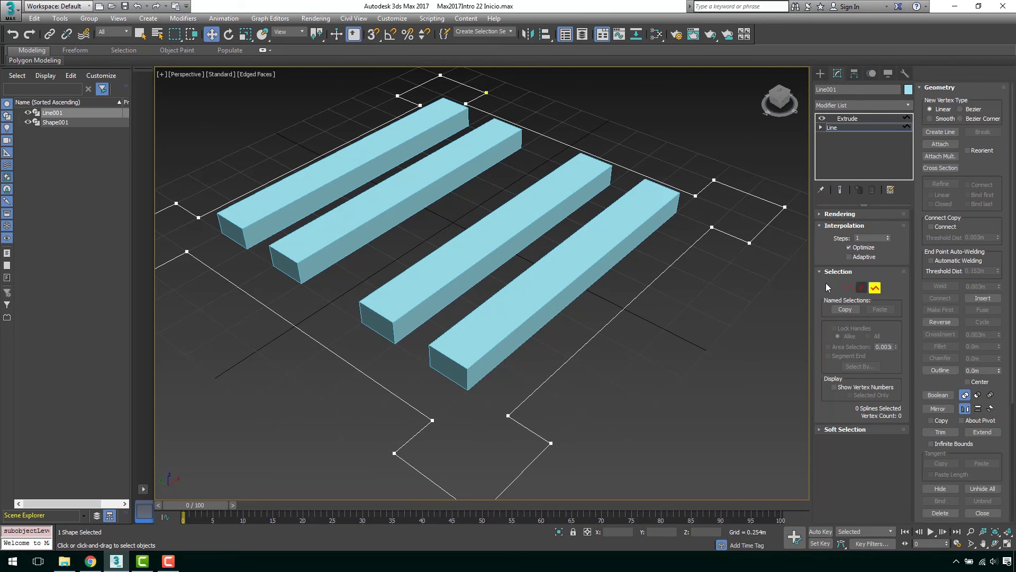
click(663, 267)
right_click(663, 267)
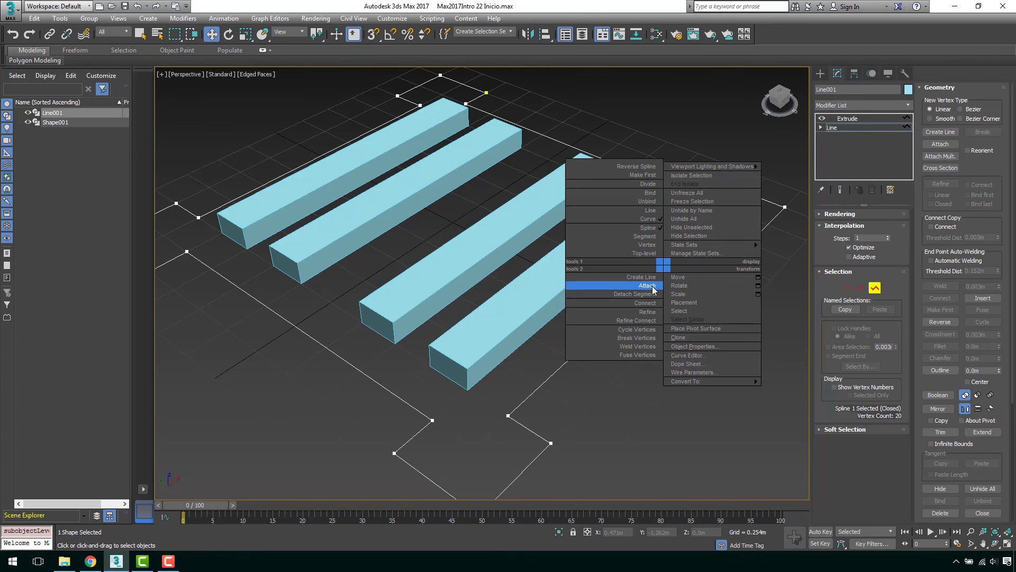
click(654, 286)
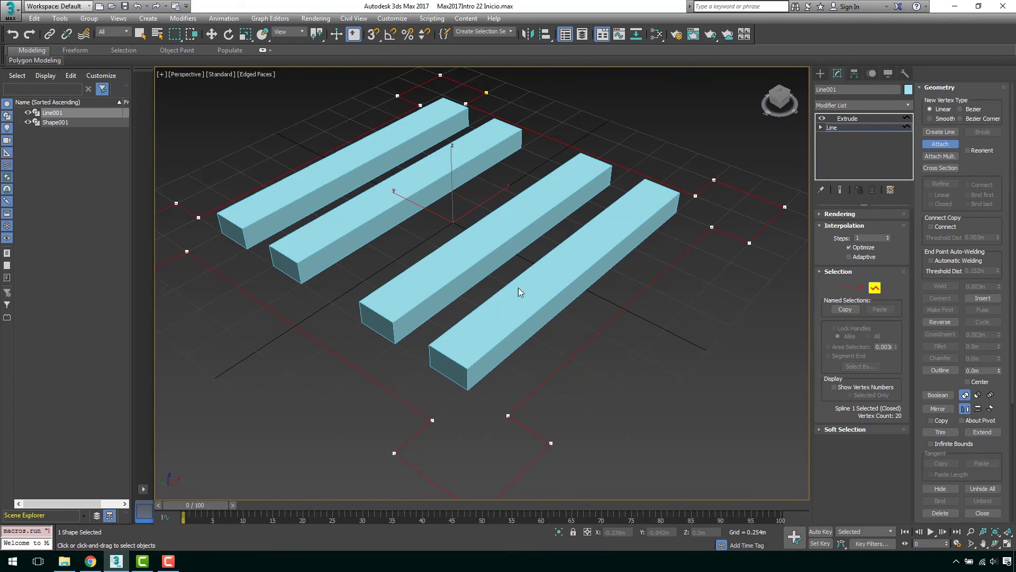
click(875, 288)
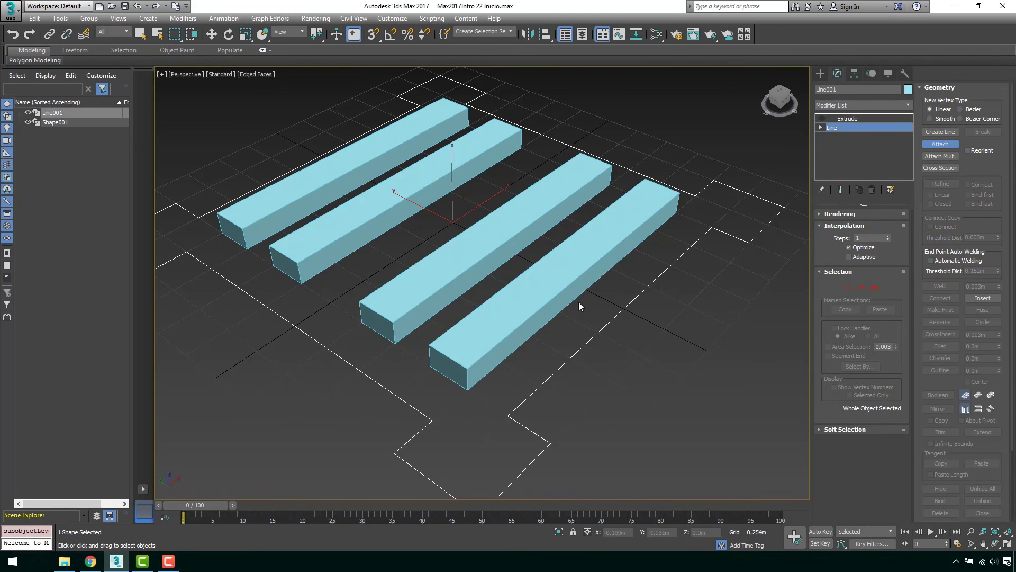
key(w)
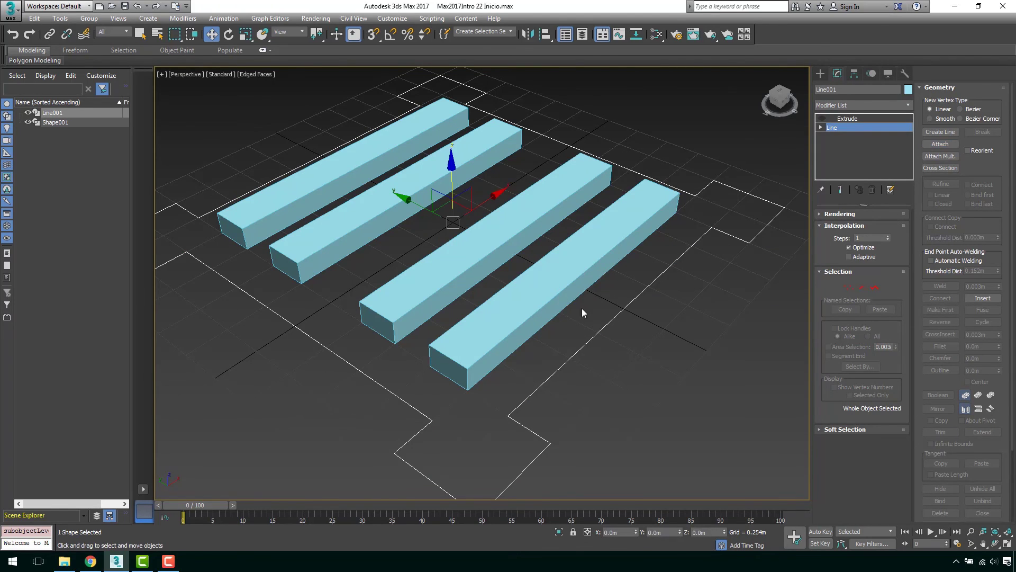
click(582, 305)
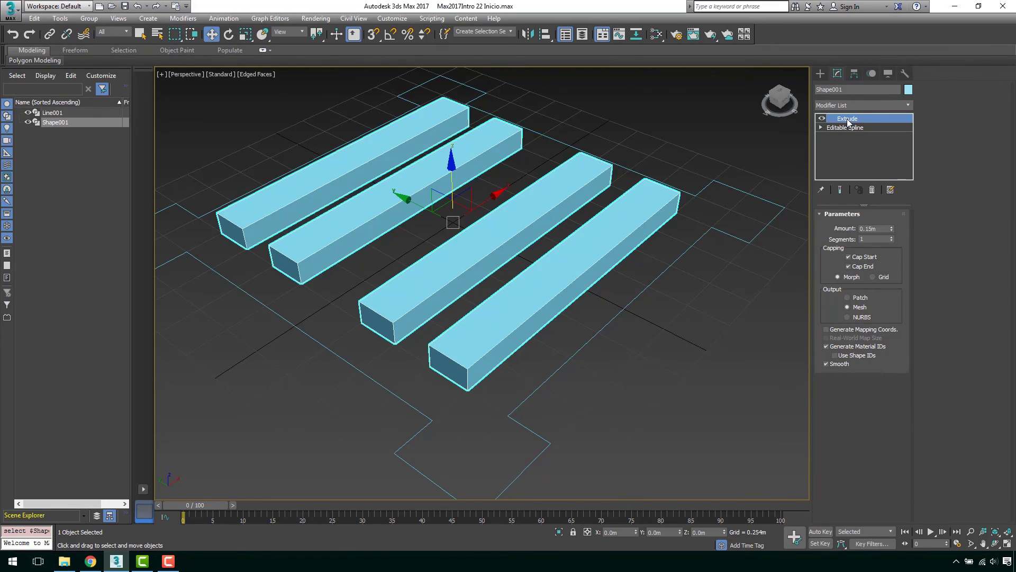
Delete Shape001's Extrude, attach its rectangles to Line001, and re-enable Line001's extrusion
right_click(848, 122)
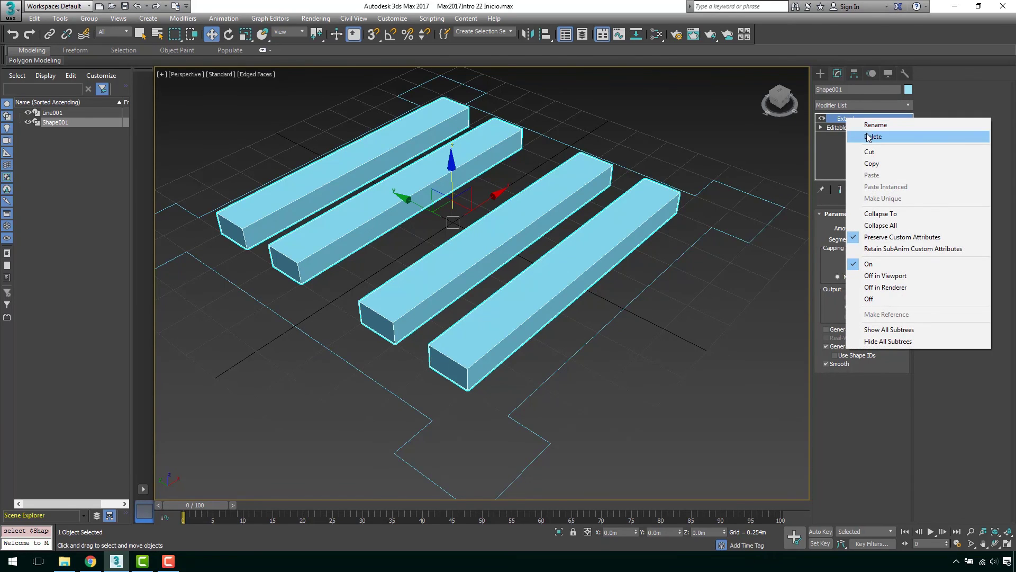
click(868, 136)
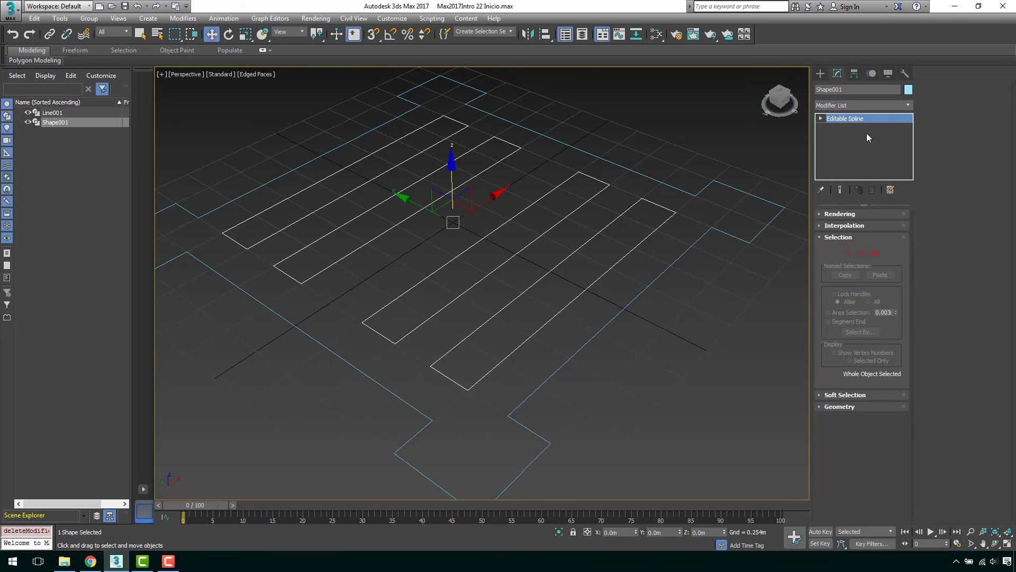
drag(716, 261, 710, 284)
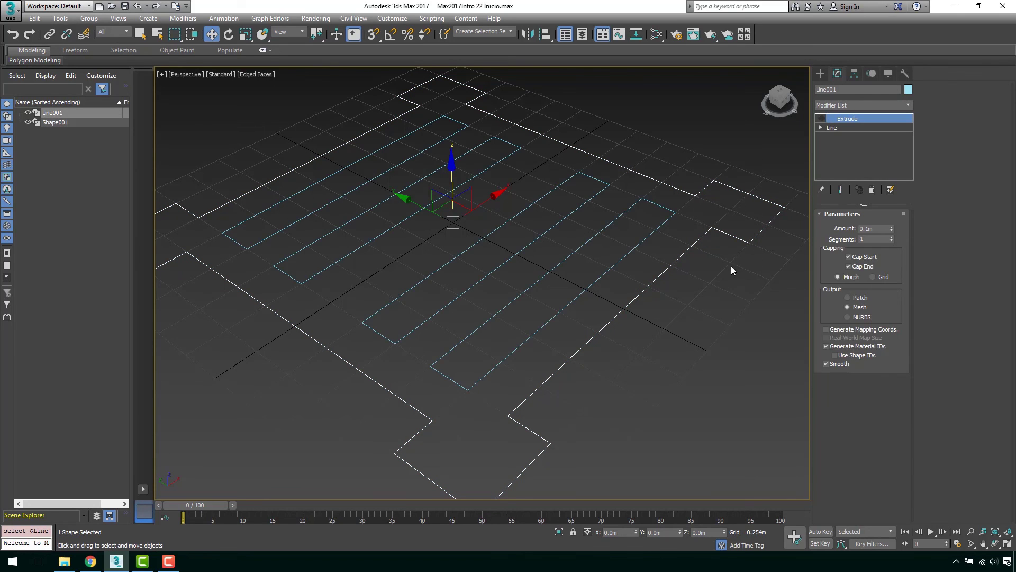
click(834, 128)
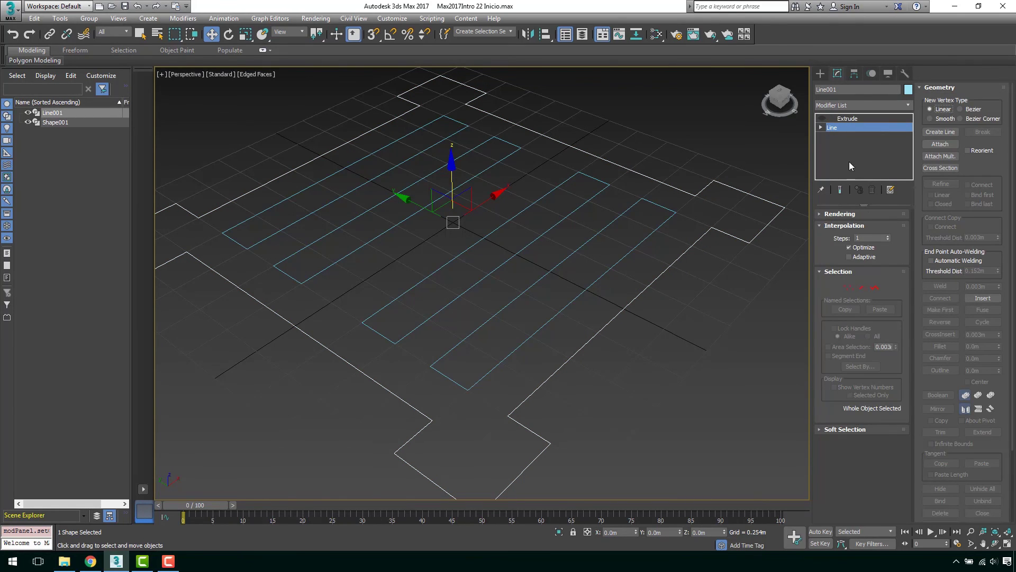
right_click(645, 289)
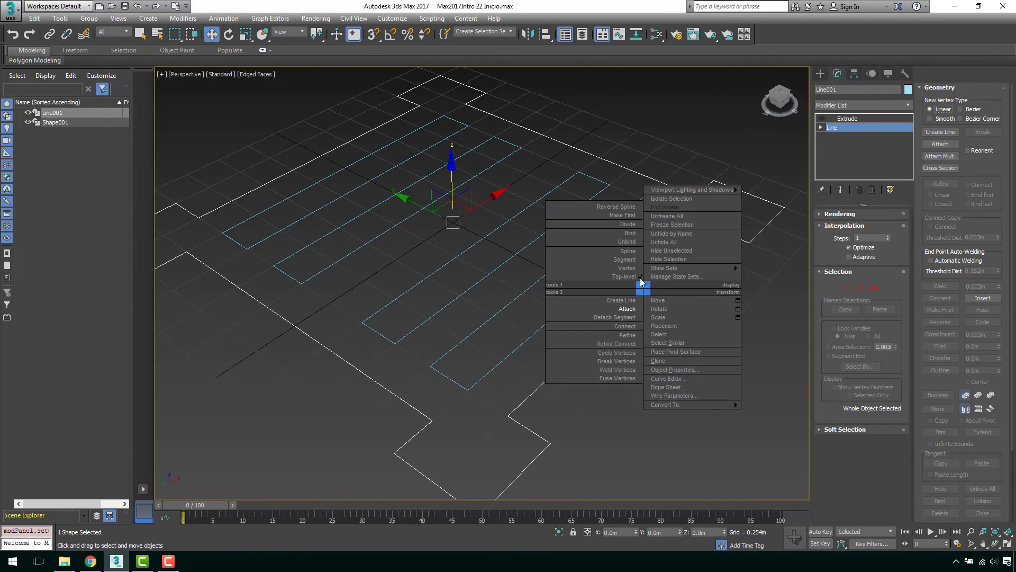
click(626, 312)
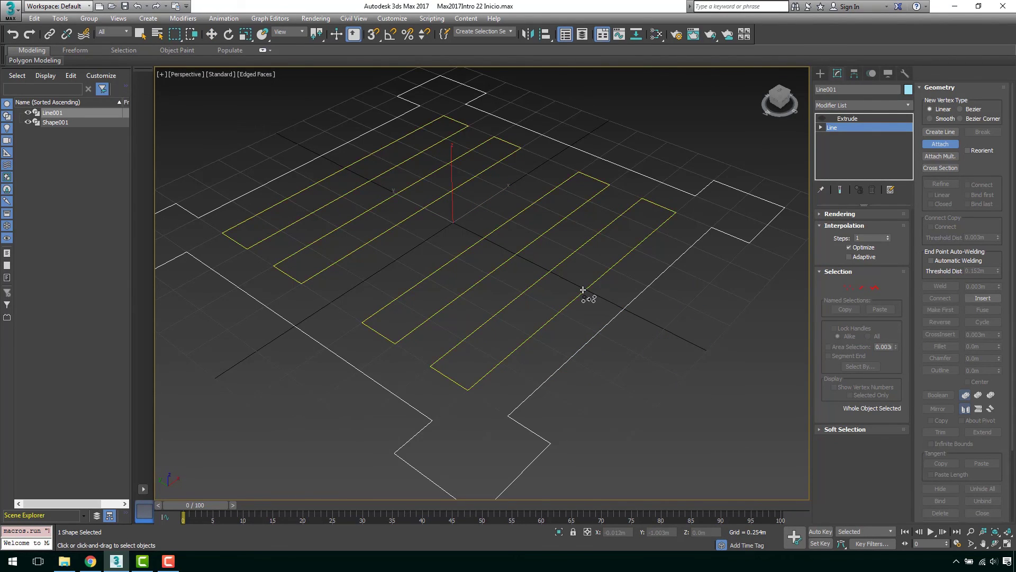
click(587, 291)
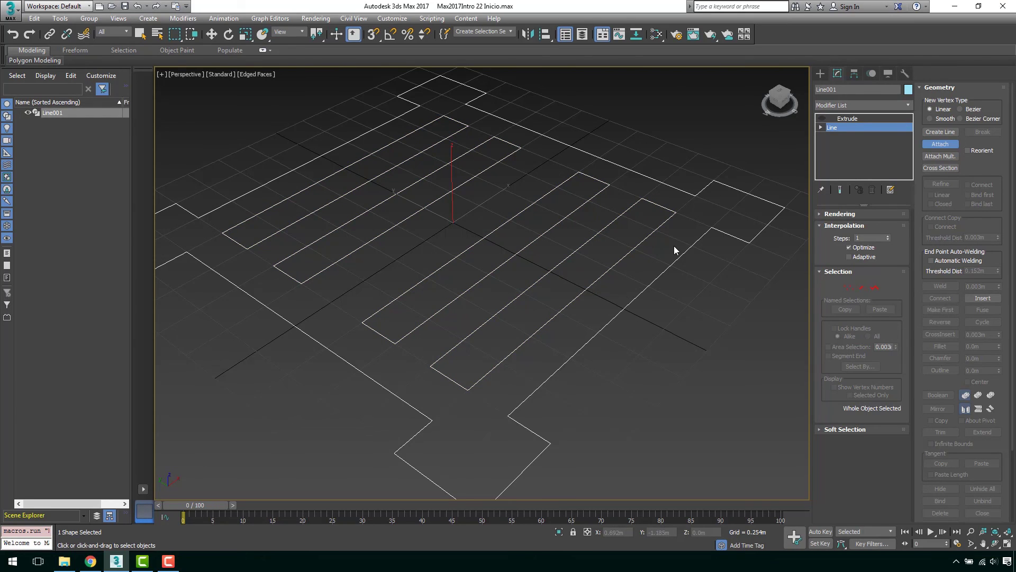
key(w)
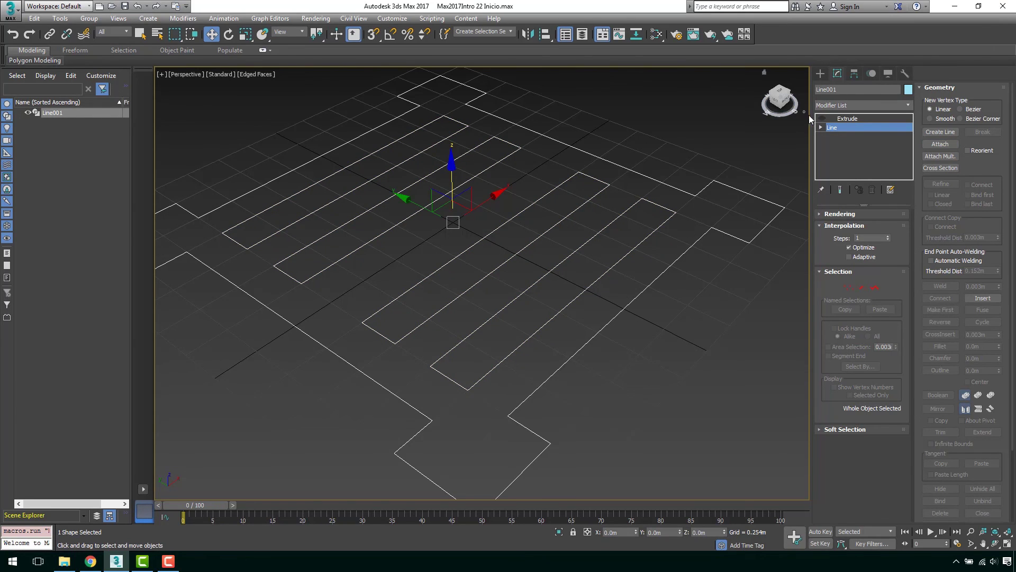
click(822, 118)
click(851, 117)
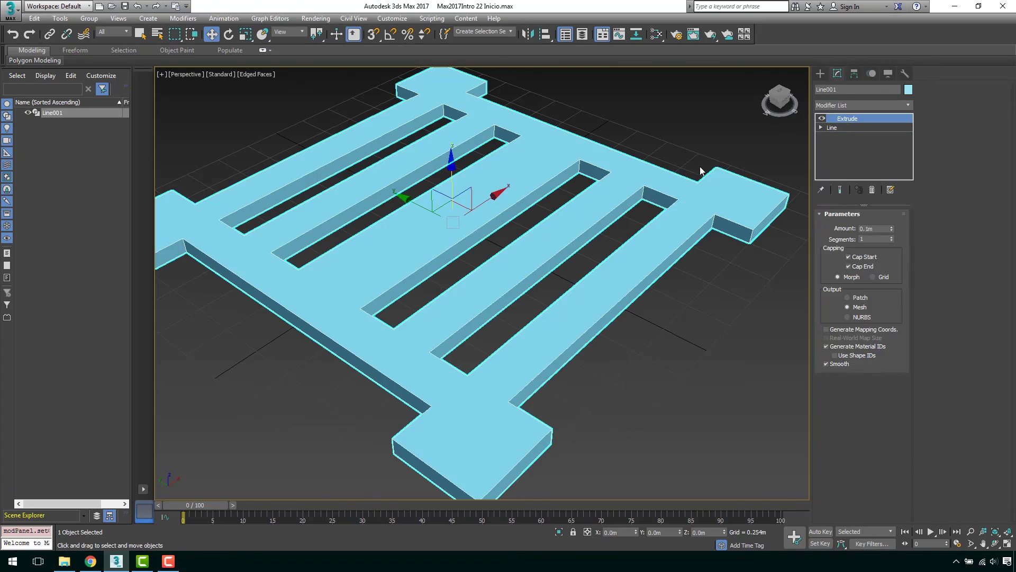
click(699, 347)
mouse_move(681, 304)
alt+middle_down()
mouse_move(608, 295)
mouse_move(529, 263)
mouse_move(637, 297)
mouse_move(658, 279)
mouse_move(647, 291)
alt+middle_up()
scroll(646, 290, up, 3)
scroll(644, 293, down, 3)
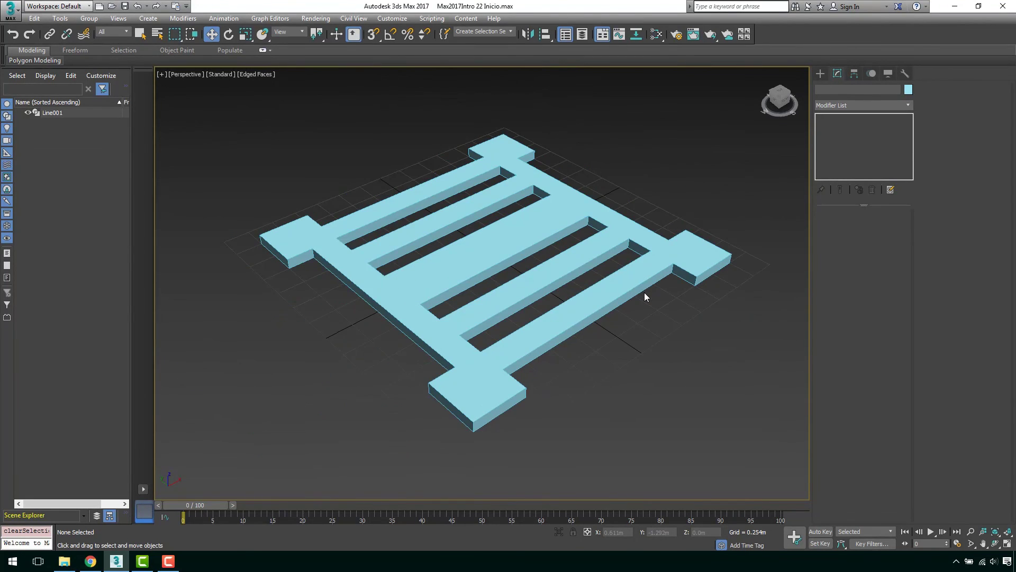
scroll(646, 293, up, 3)
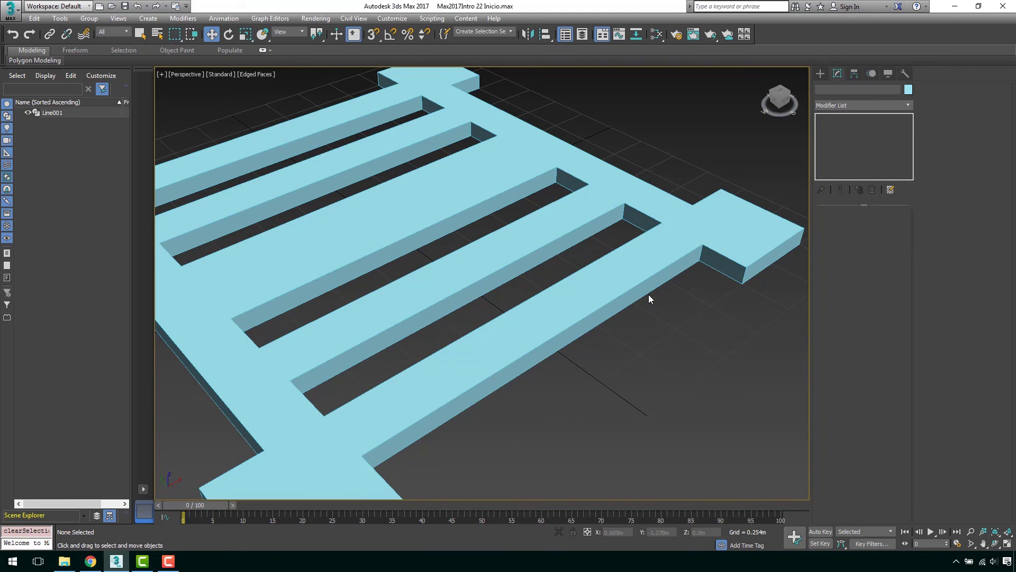
scroll(649, 294, down, 1)
scroll(633, 277, down, 2)
scroll(615, 274, down, 2)
scroll(611, 275, down, 1)
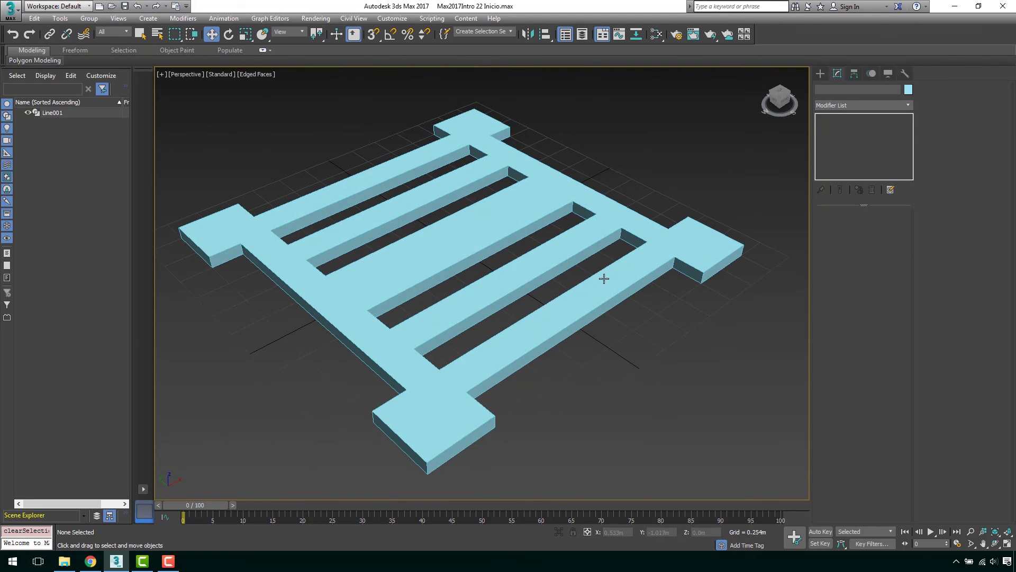
middle_drag(605, 278, 633, 306)
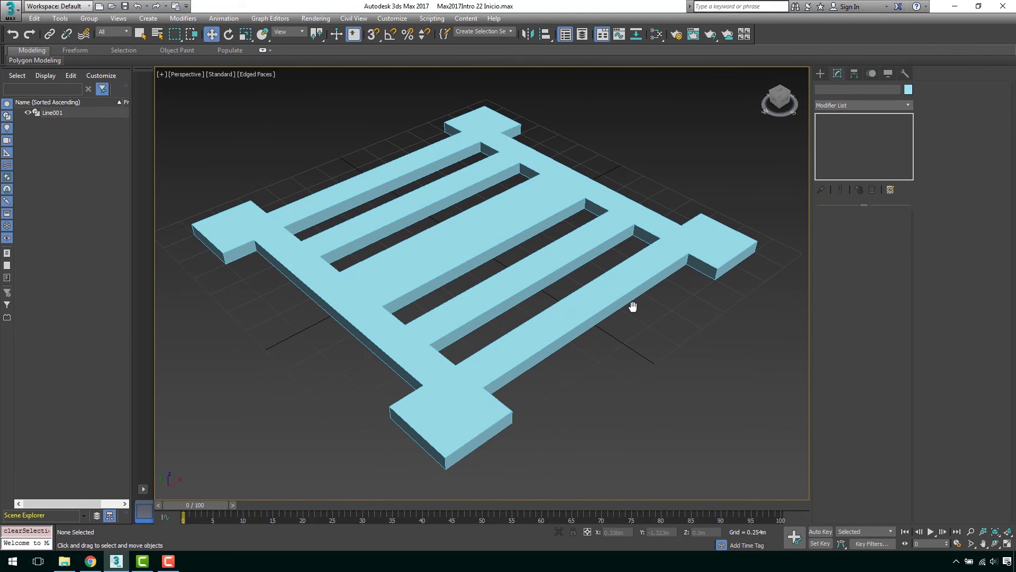